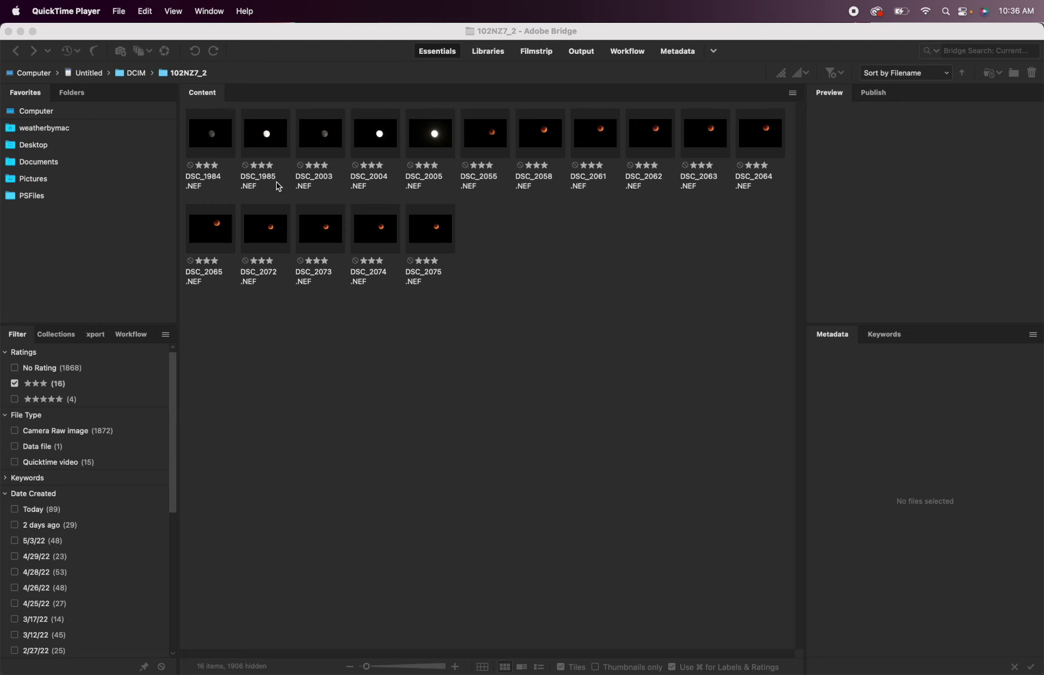
- Preview the eclipse shot DSC_2055.NEF among the three-star photos in folder 102NZ7_2
click(498, 145)
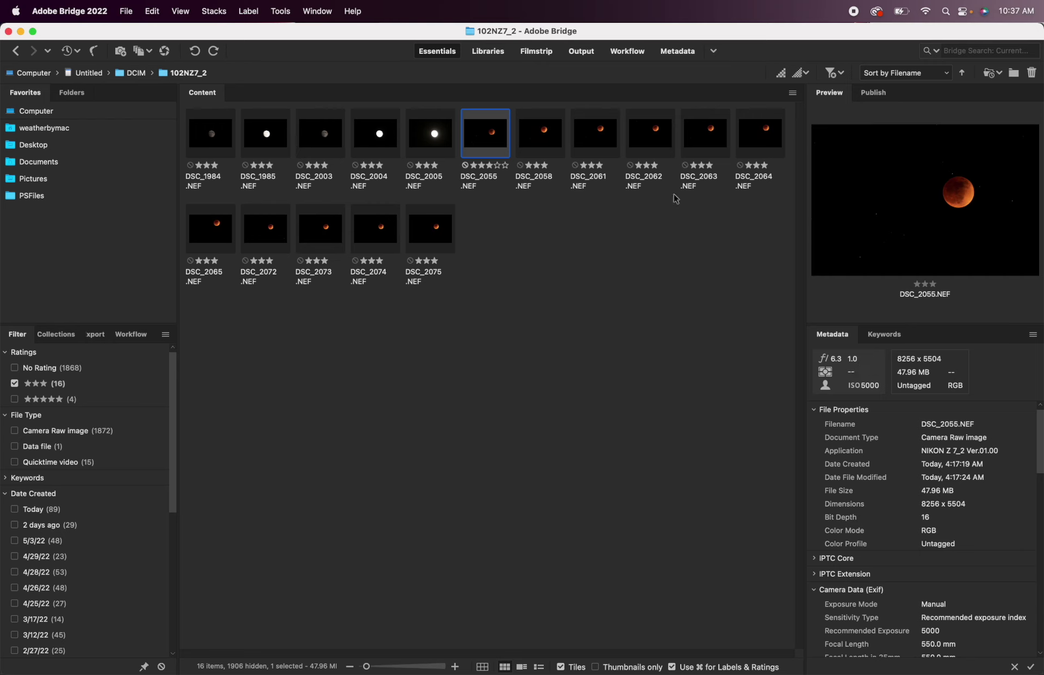
- Open the raw shot in Camera Raw, zoom to 94.4% and pan across DSC_2058's moon surface
double_click(505, 151)
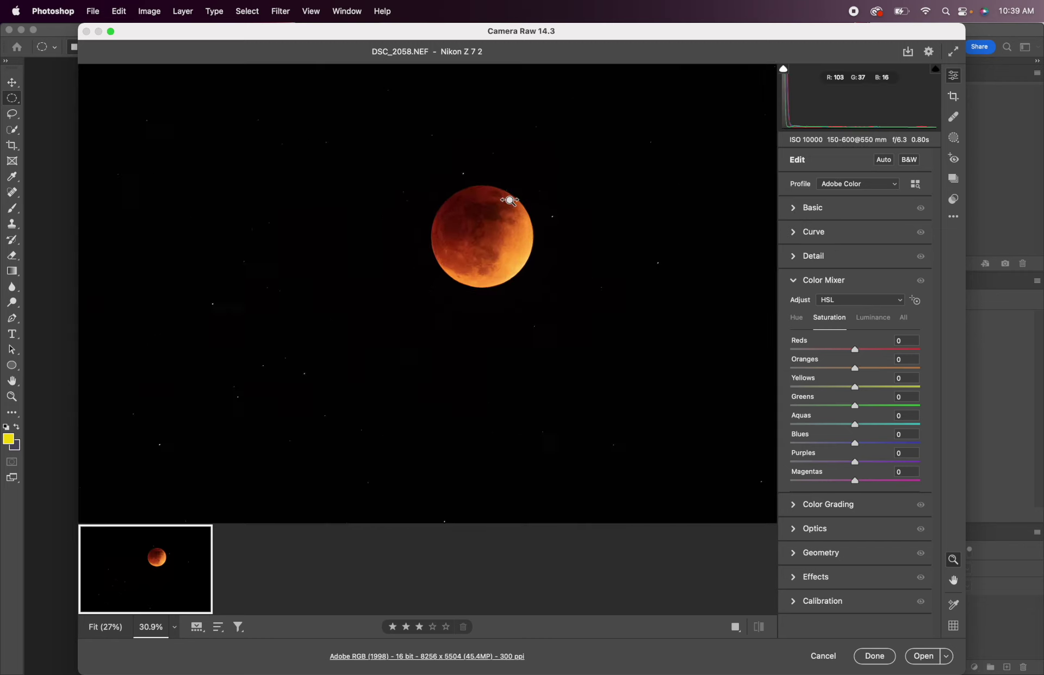
drag(508, 196, 575, 199)
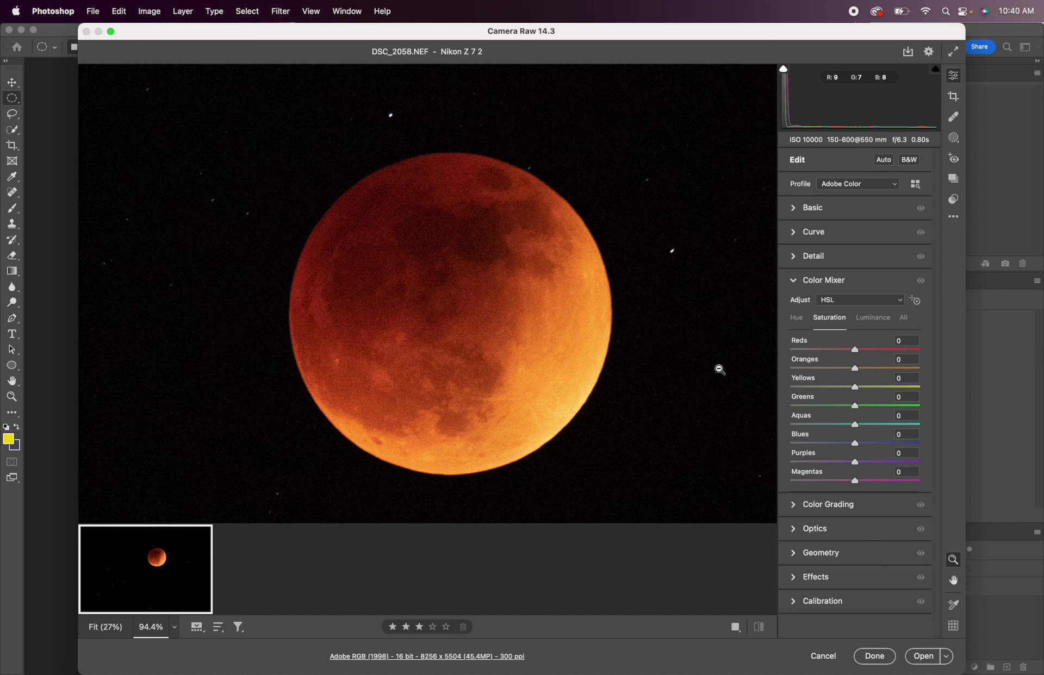
scroll(585, 356, up, 2)
scroll(585, 356, right, 2)
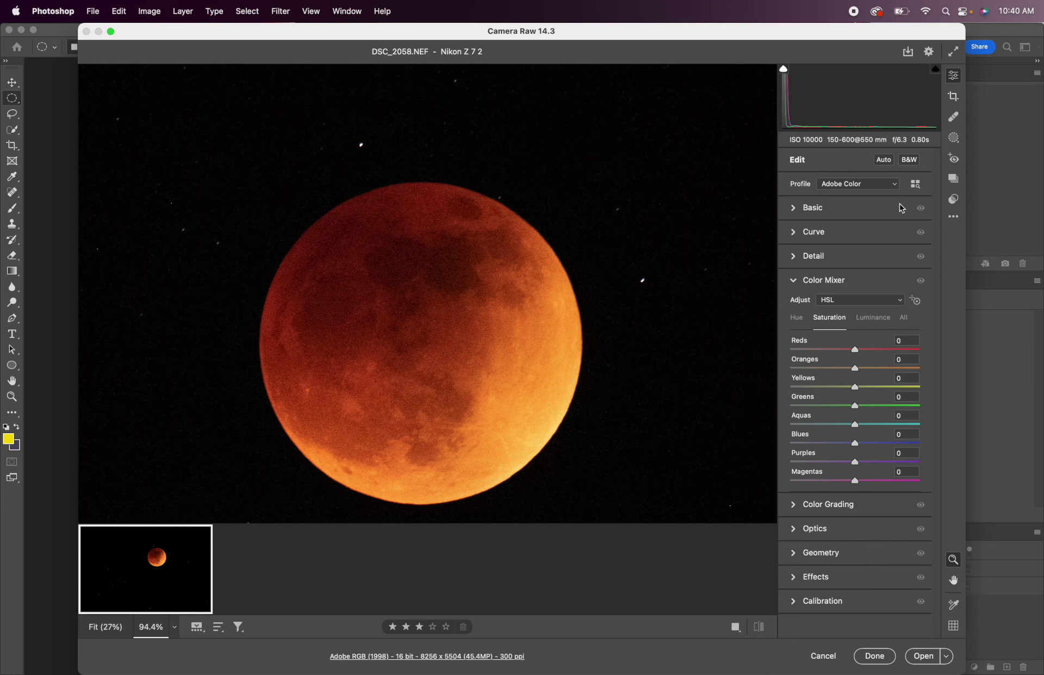
scroll(547, 276, left, 3)
scroll(546, 275, up, 1)
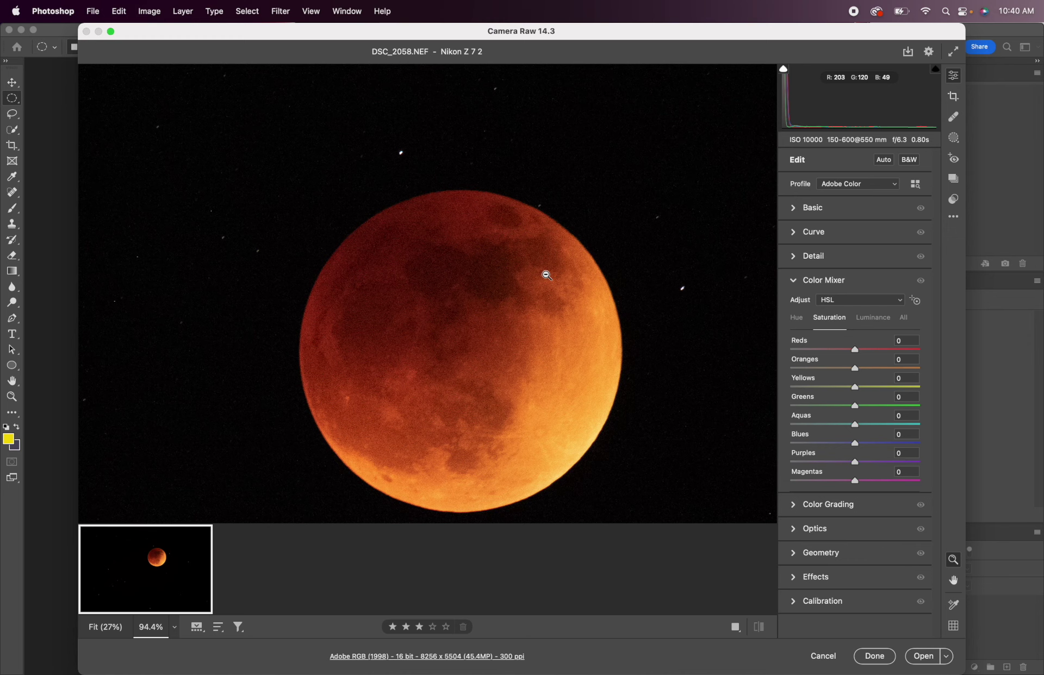
scroll(547, 275, left, 9)
scroll(546, 276, down, 3)
scroll(543, 261, up, 4)
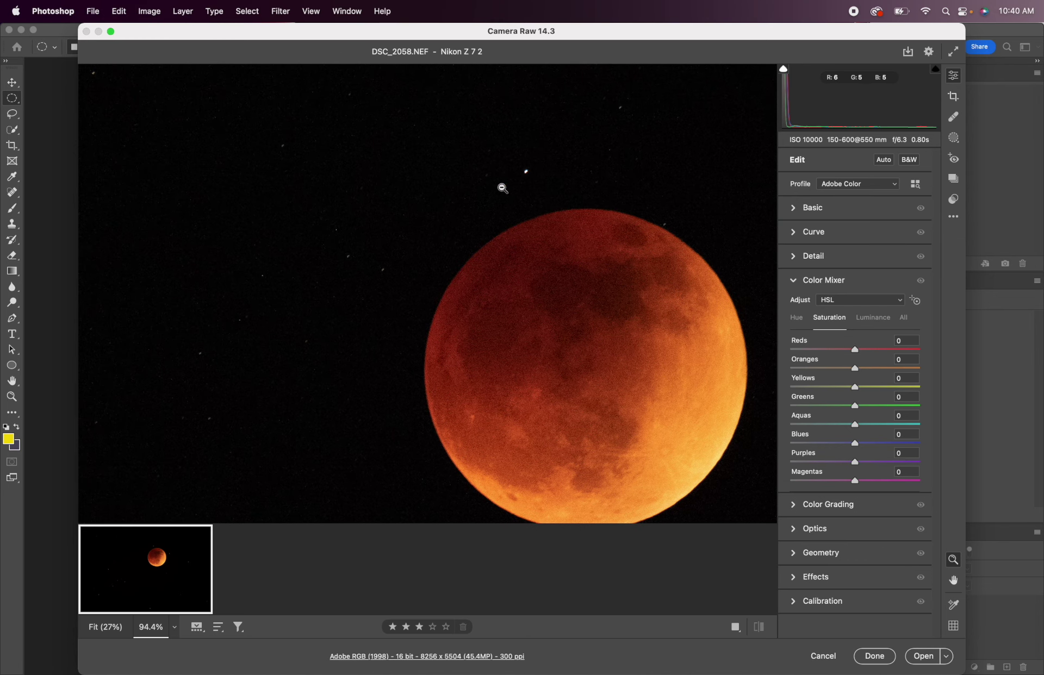
scroll(506, 311, down, 15)
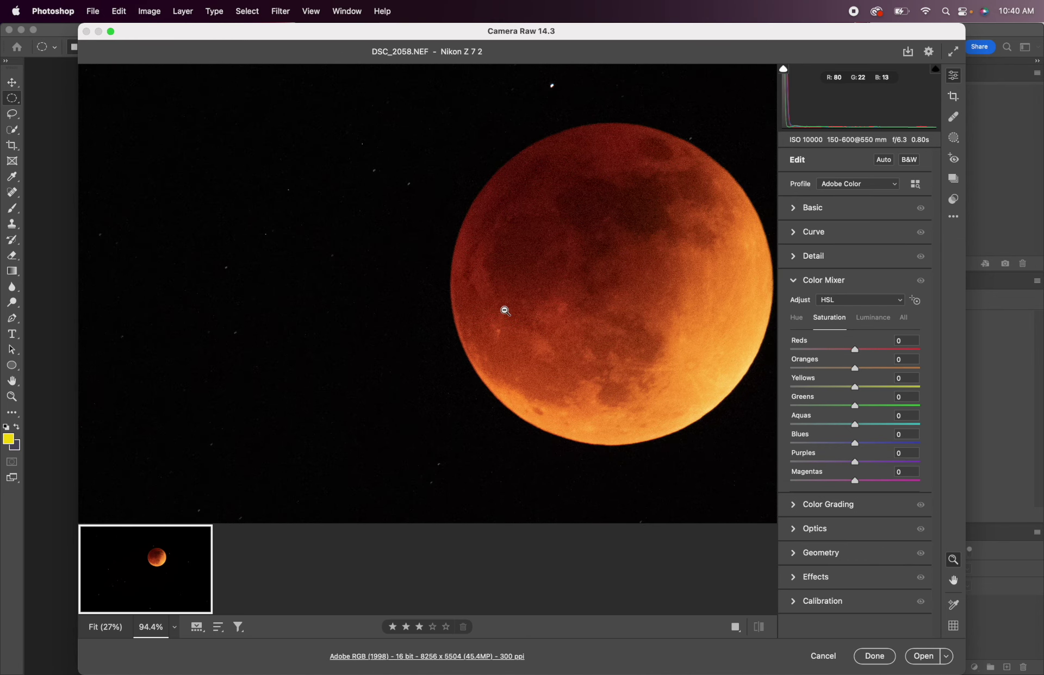
scroll(505, 310, right, 3)
scroll(505, 310, up, 2)
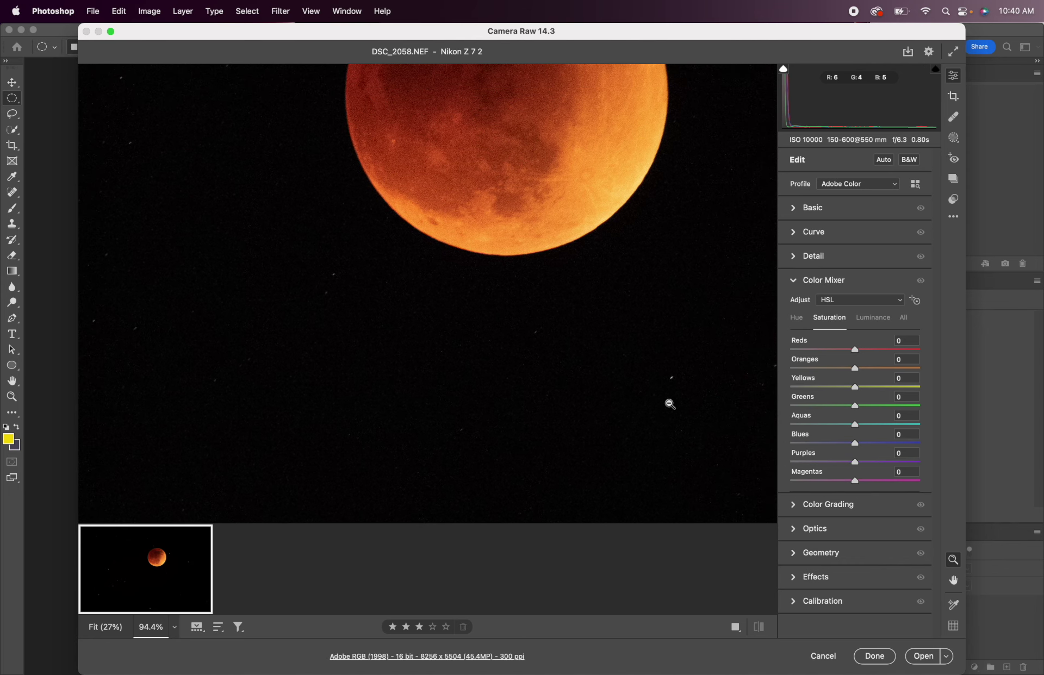
scroll(634, 359, up, 11)
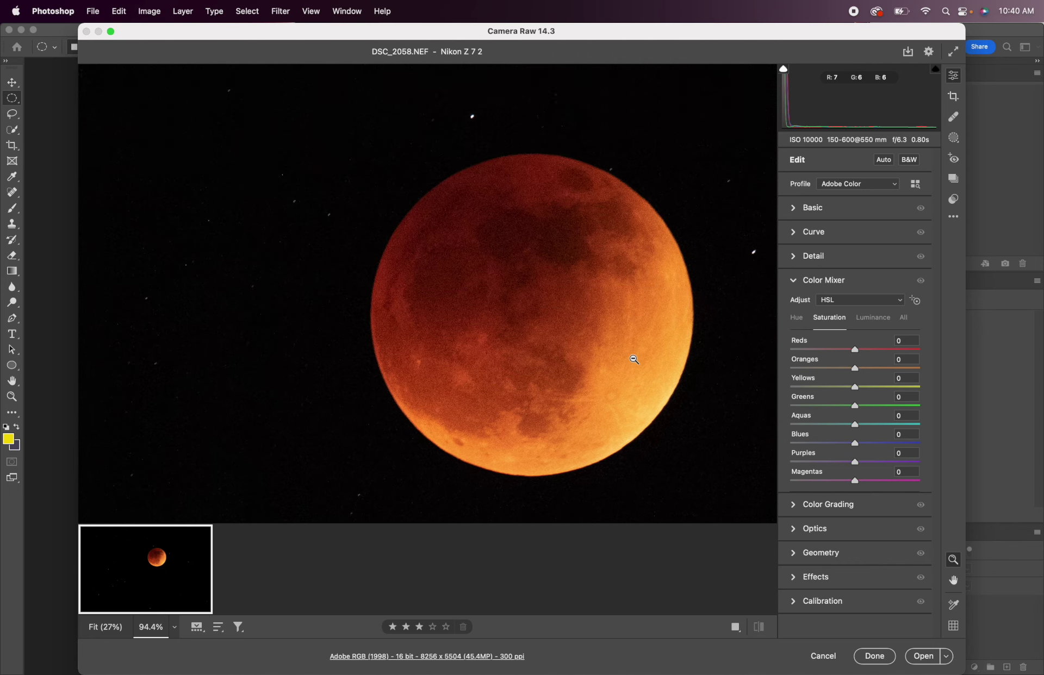
scroll(634, 359, up, 3)
scroll(634, 359, right, 2)
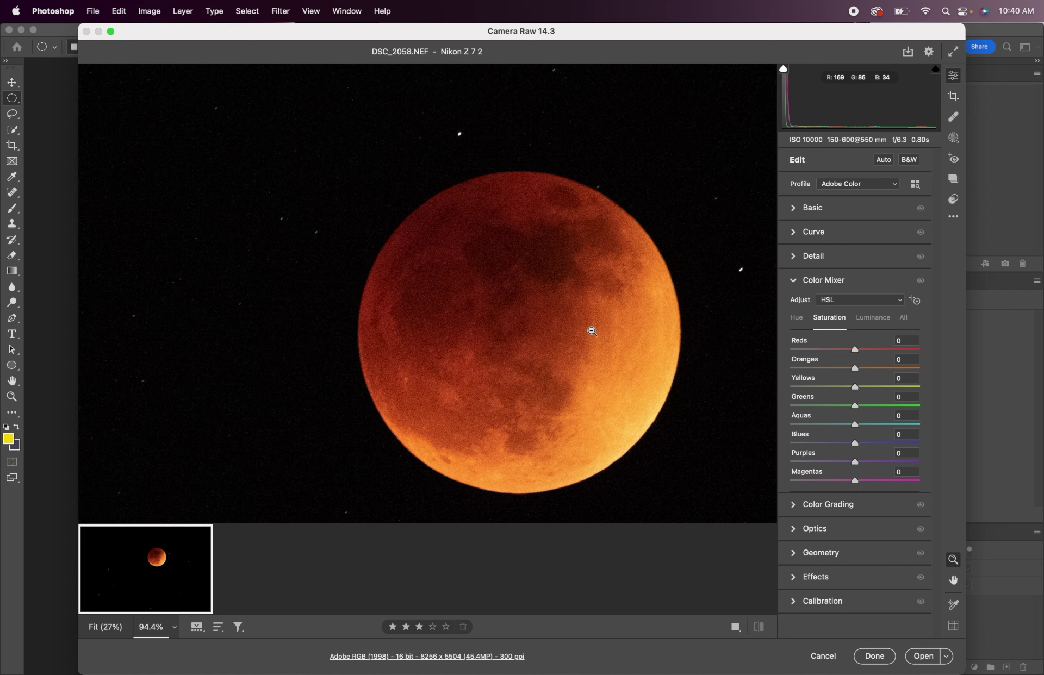
scroll(592, 331, up, 2)
- In the Detail panel, set Color Noise Reduction to 0, raise Noise Reduction and increase Sharpening
click(792, 257)
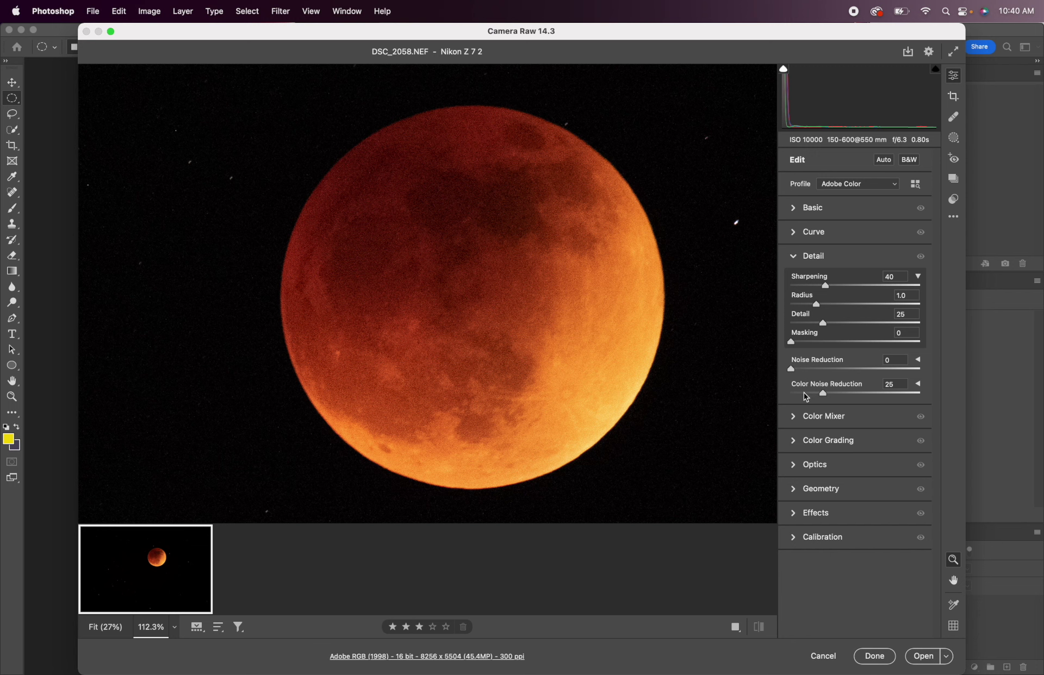
drag(806, 396, 847, 389)
drag(791, 370, 840, 367)
drag(824, 285, 894, 288)
- Raise Masking with the mask preview, lower Noise Reduction to 24, and compare against default detail settings
key(alt)
key(alt)
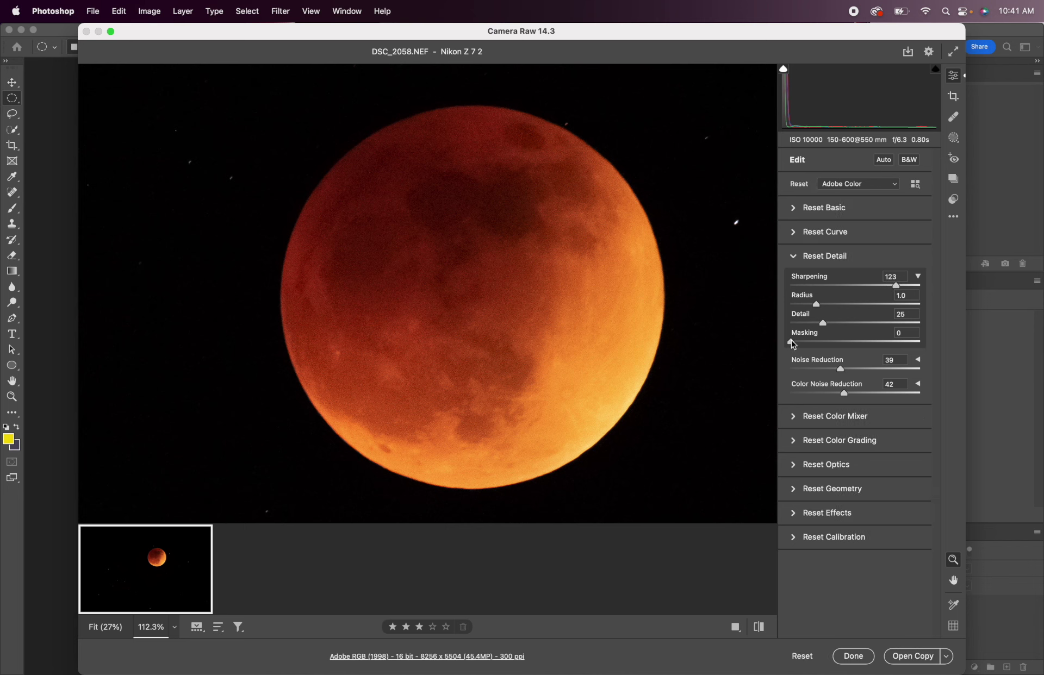
drag(792, 343, 871, 344)
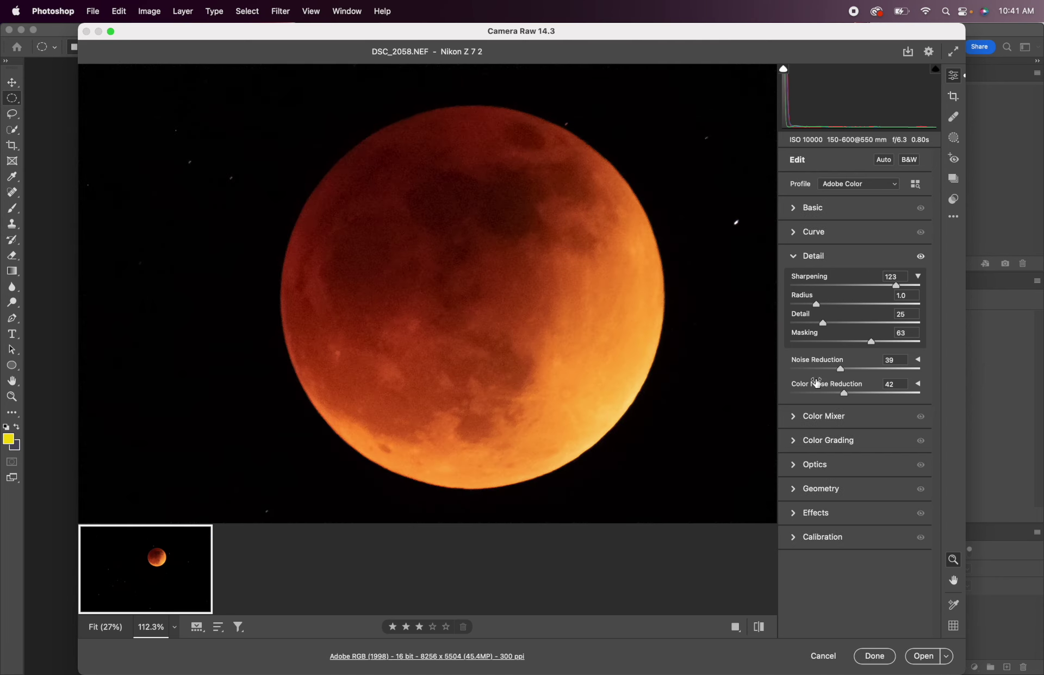
click(831, 370)
mouse_move(822, 371)
mouse_down()
mouse_move(805, 367)
mouse_move(823, 368)
mouse_up()
key(backslash)
key(backslash)
key(backslash)
key(backslash)
key(backslash)
key(backslash)
key(backslash)
key(backslash)
- In the Basic panel, set Highlights to -24, Whites to +26 and Blacks to +65
click(794, 211)
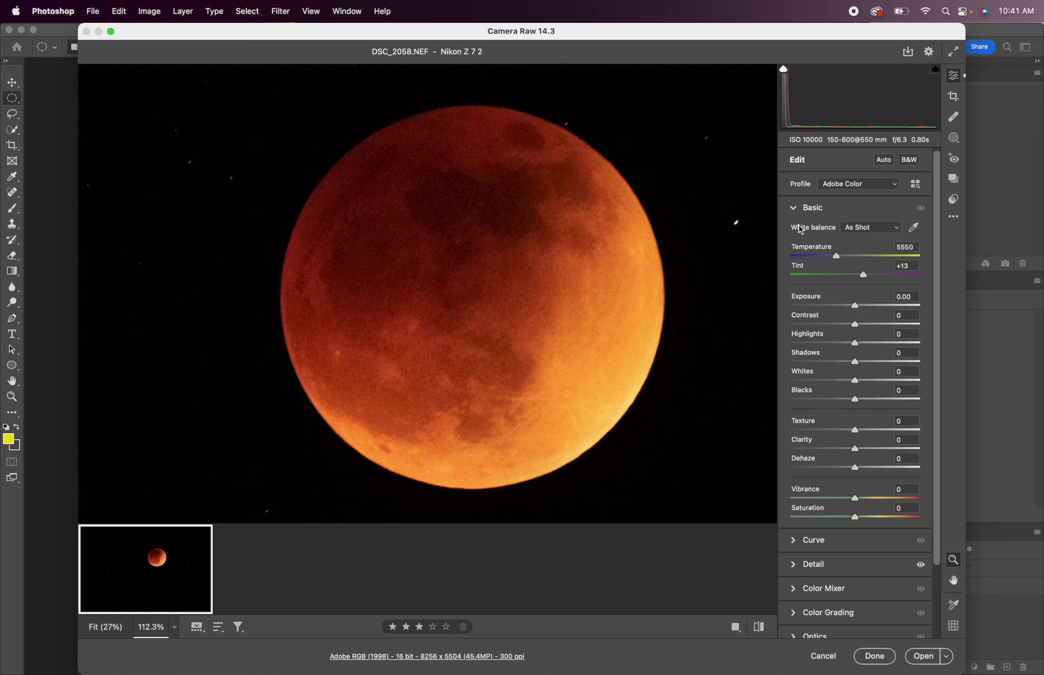
drag(855, 342, 841, 344)
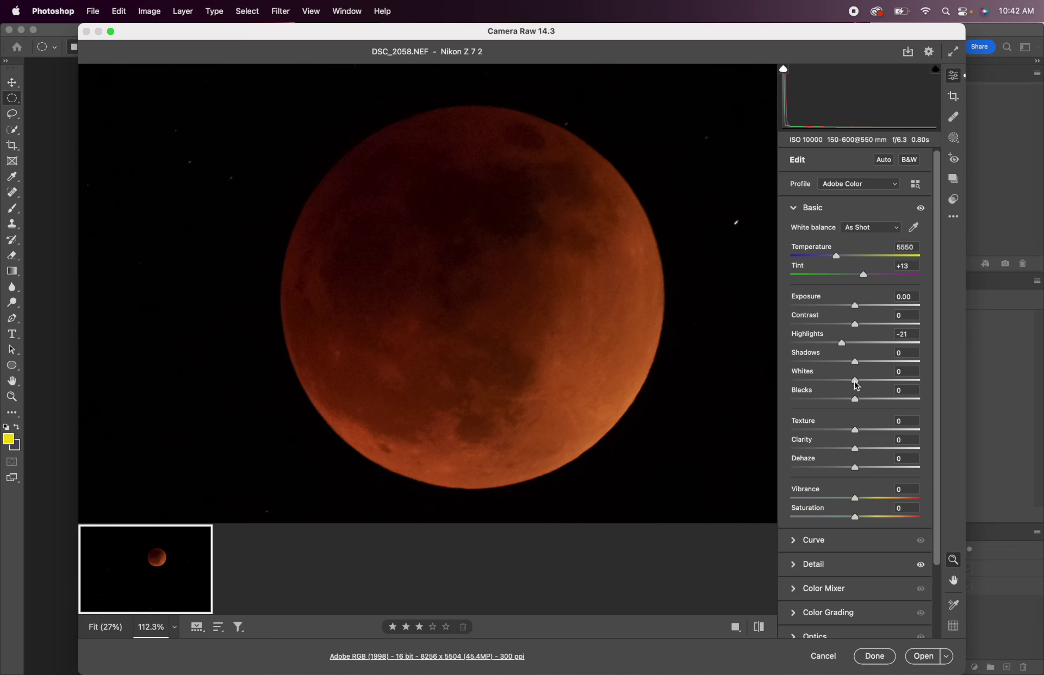
drag(854, 380, 890, 362)
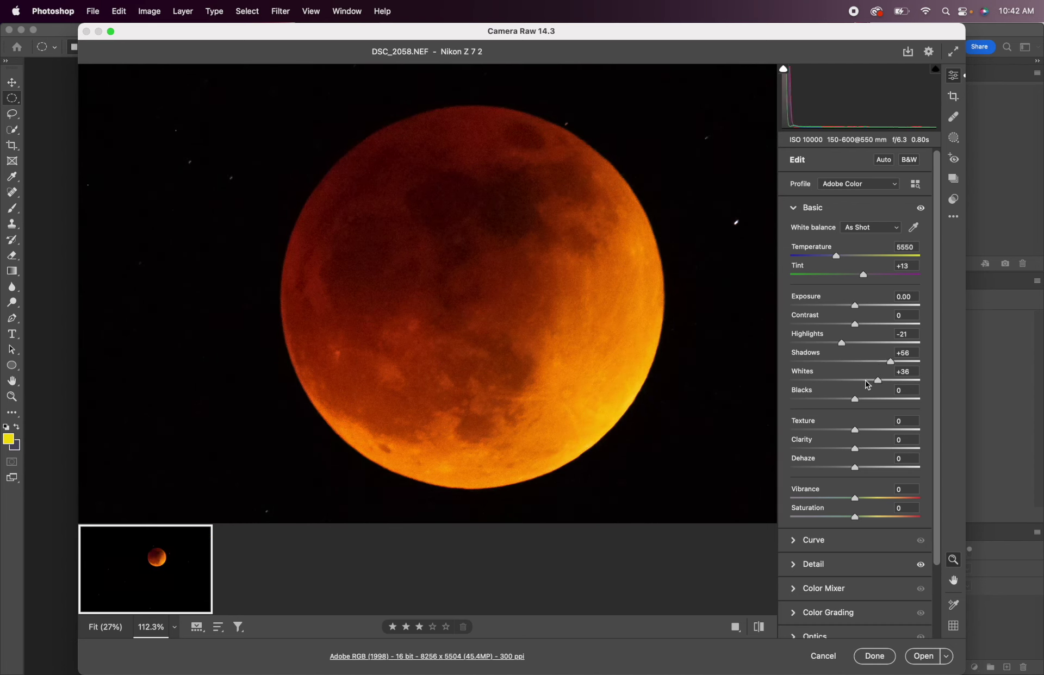
drag(854, 399, 897, 398)
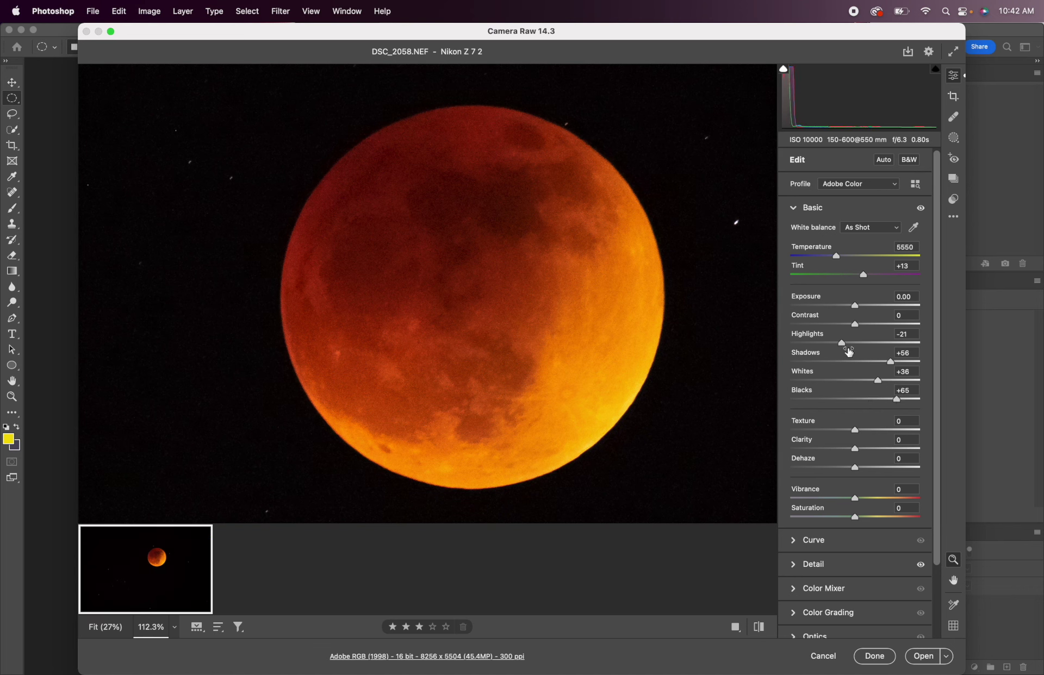
drag(840, 343, 840, 343)
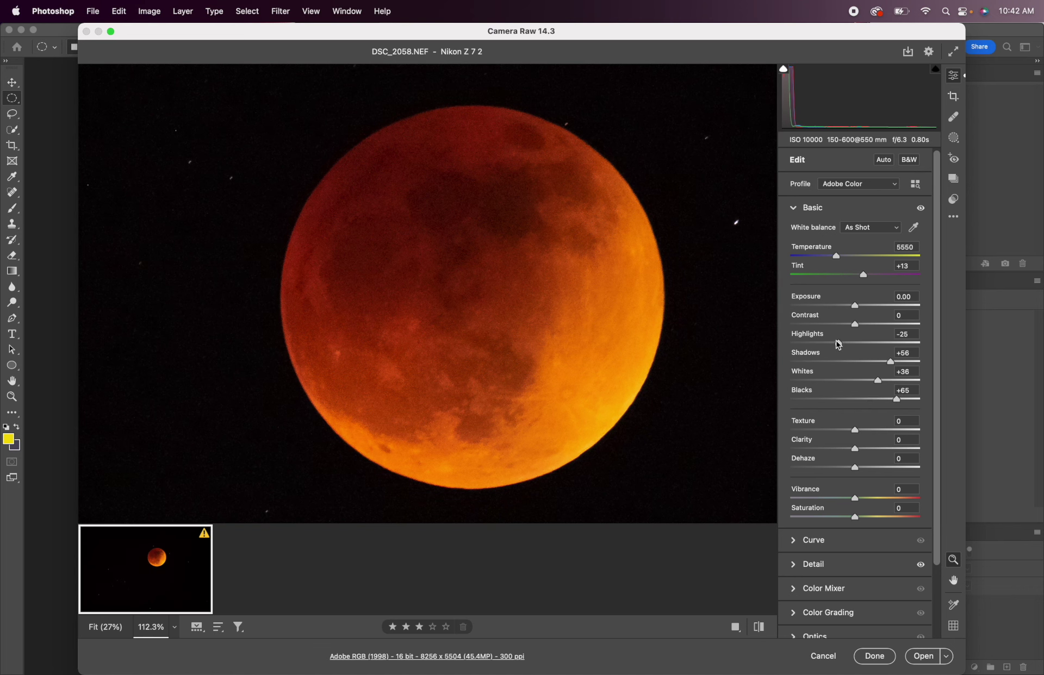
drag(878, 380, 873, 383)
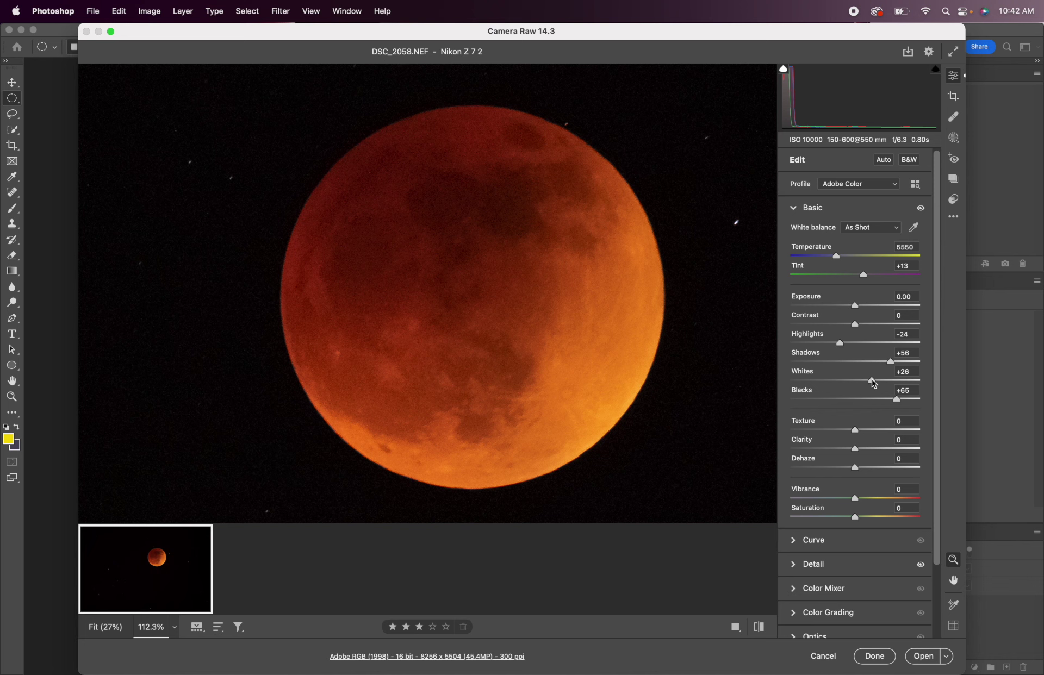
- Compare the moon before and after the tone edits, then fit the whole frame in the preview
key(super+z)
key(shift+super+z)
key(super+z)
key(shift+super+z)
key(super+z)
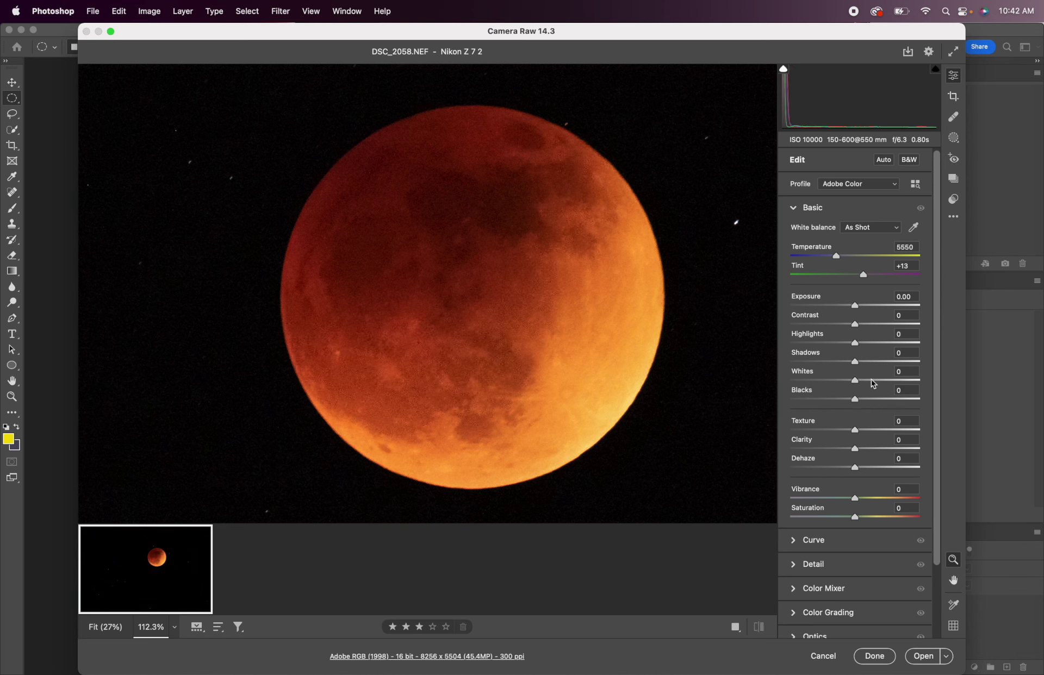
key(shift+super+z)
key(super+z)
key(shift+super+z)
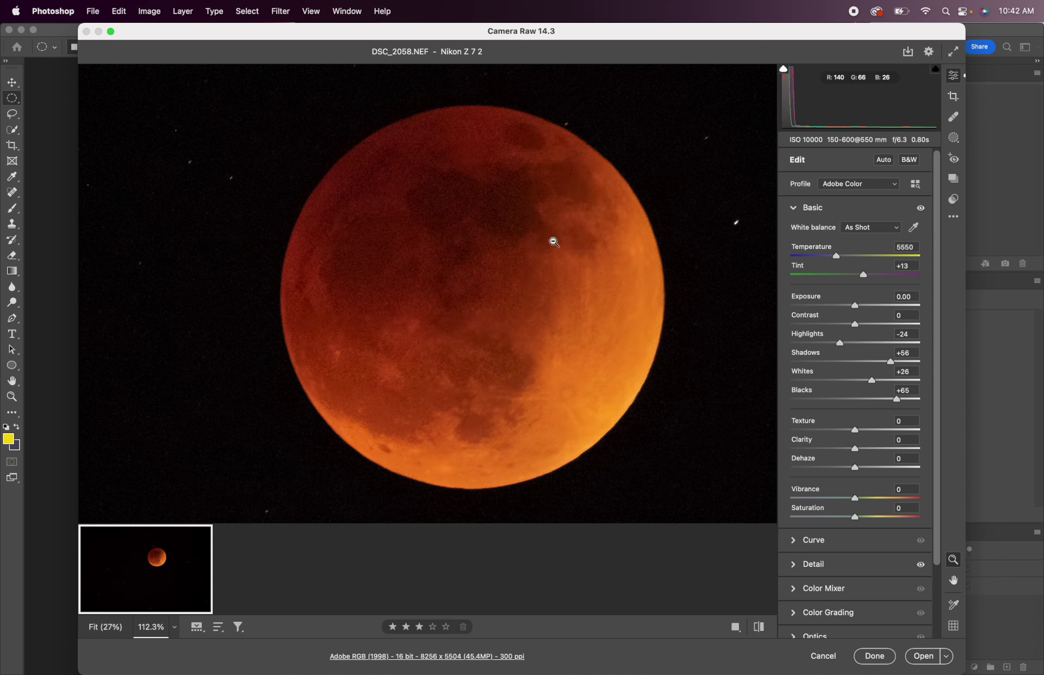
click(506, 289)
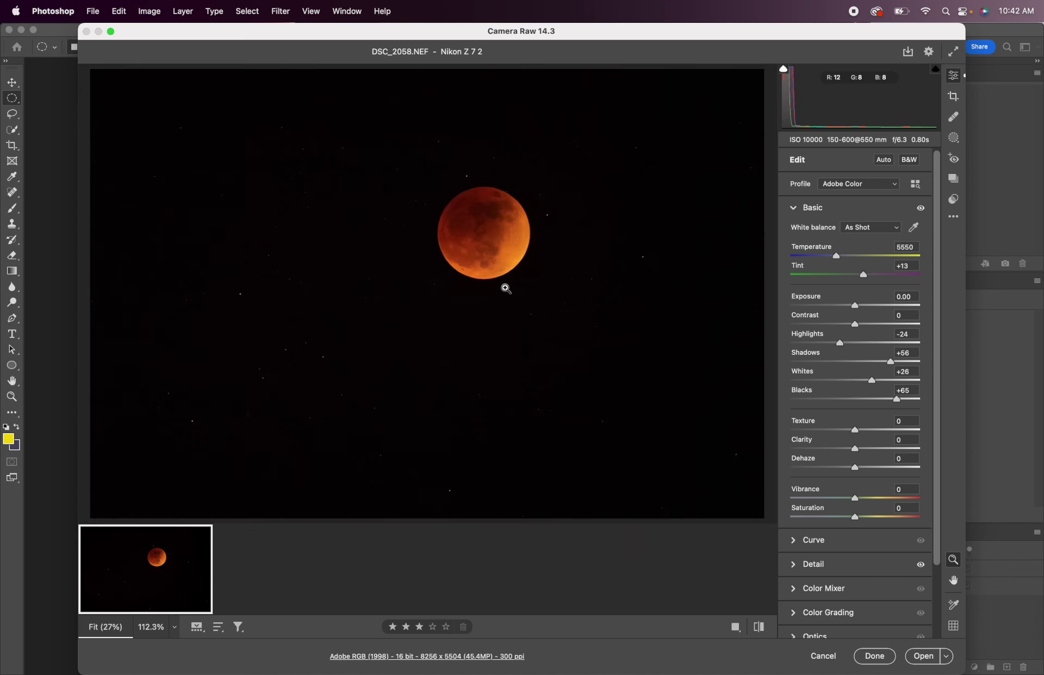
- Open DSC_2058.NEF in Photoshop as an 8256 × 5504 px 16-bit document and inspect it at 25–66.7% zoom
click(918, 657)
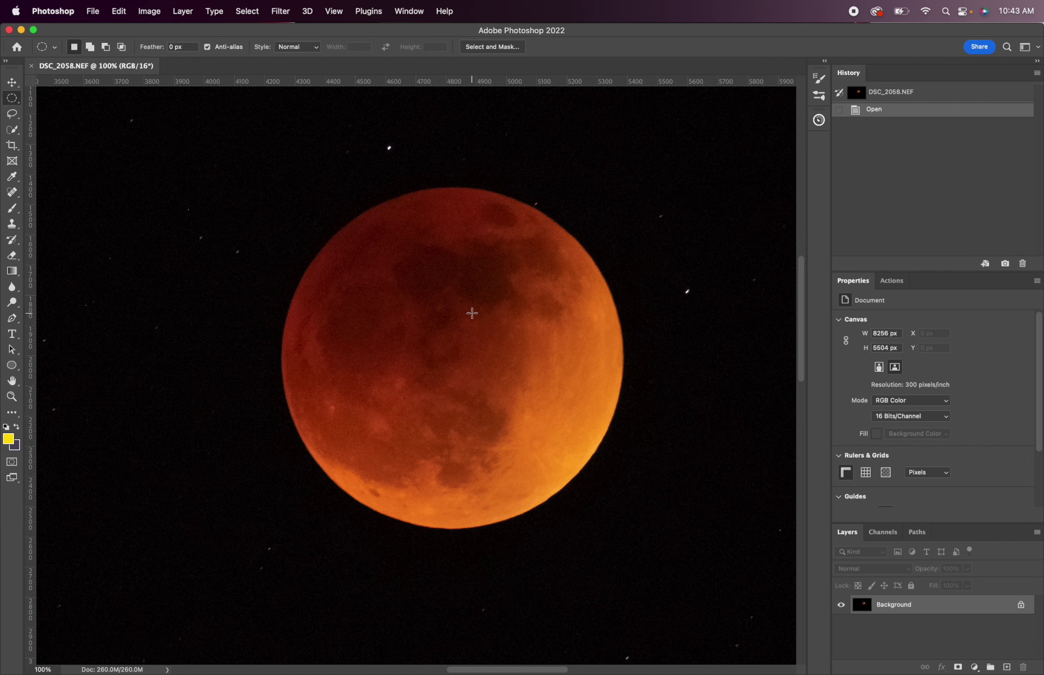
key(super+minus)
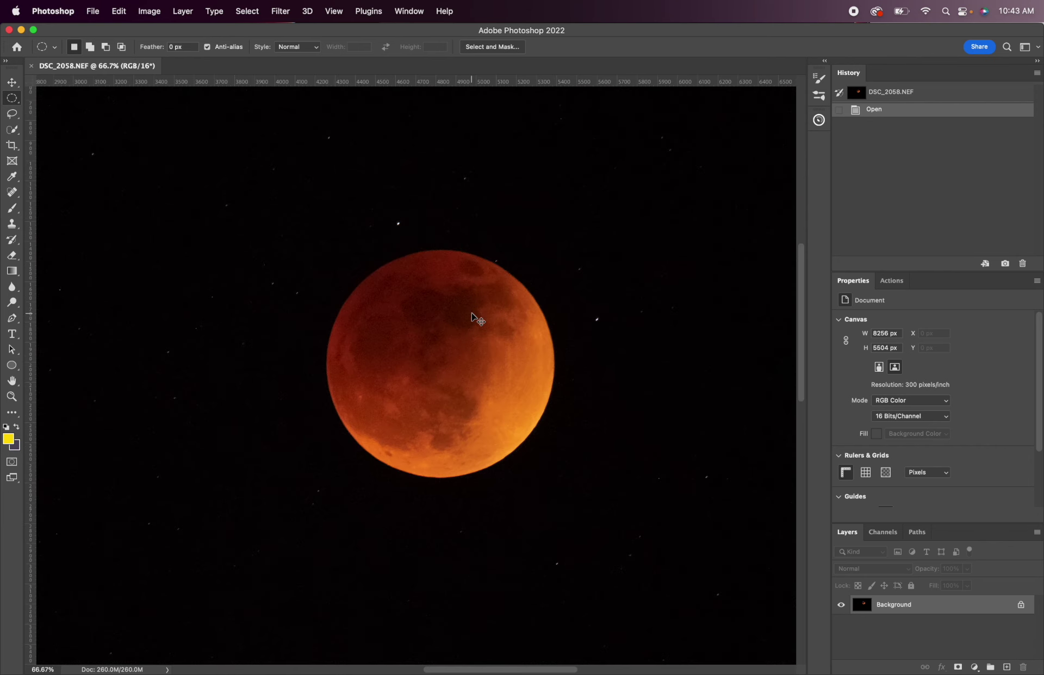
key(super+minus)
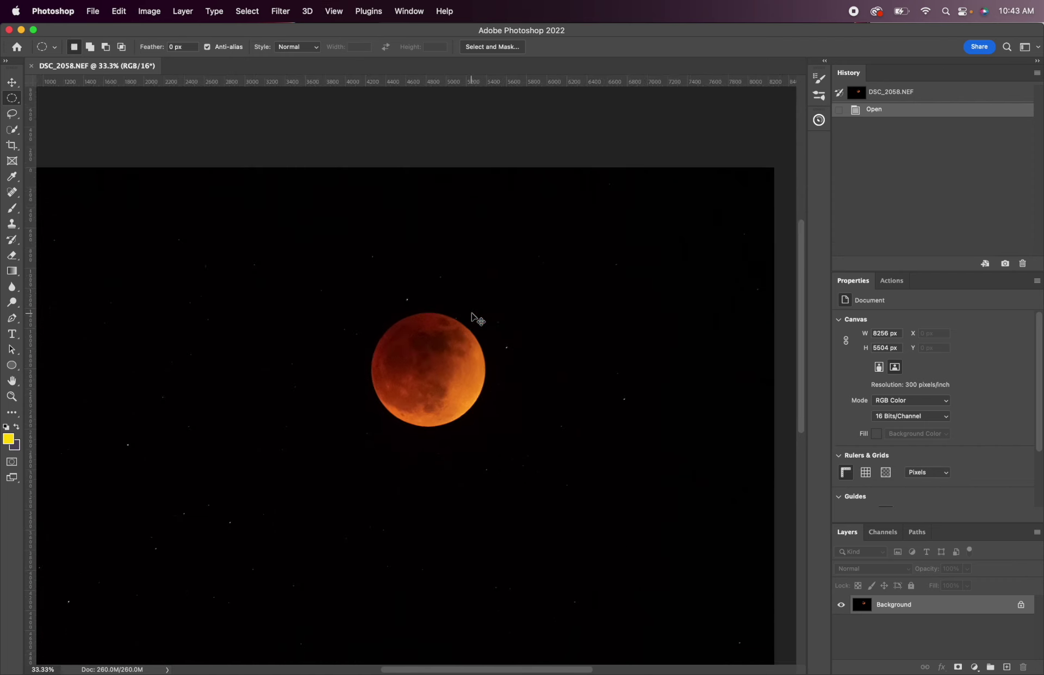
key(super+minus)
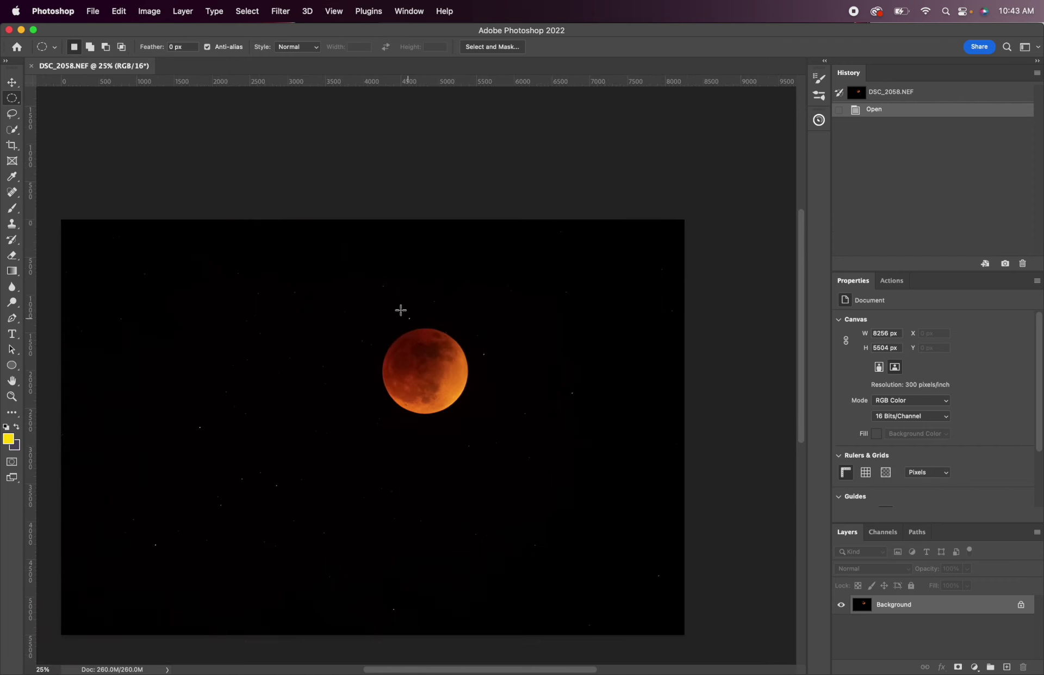
scroll(430, 382, left, 2)
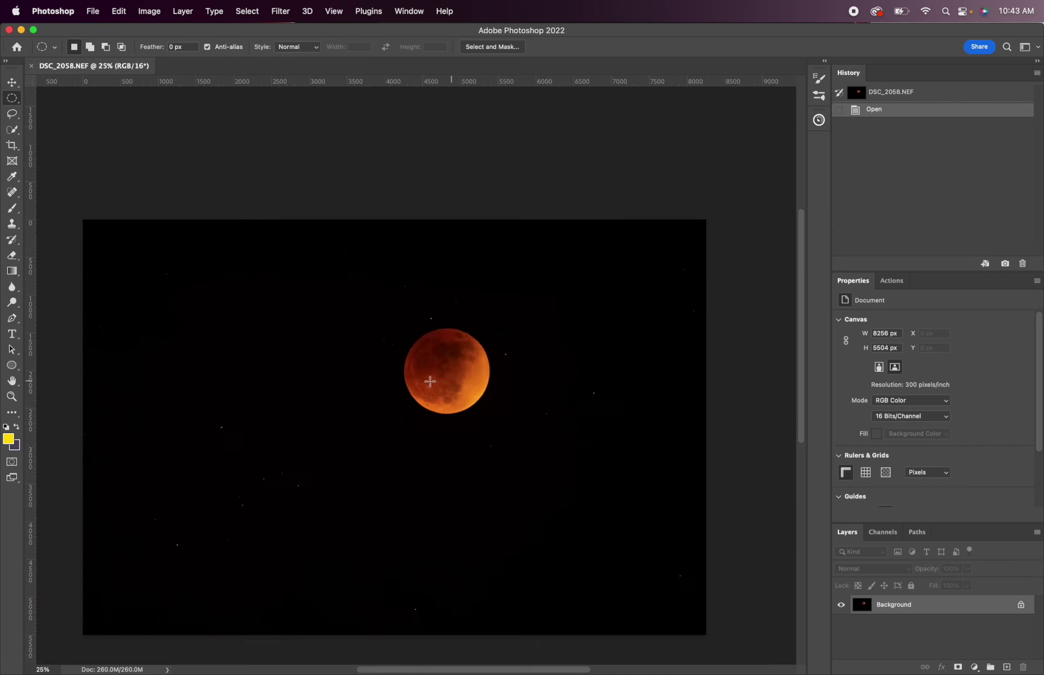
scroll(429, 381, down, 3)
scroll(429, 381, left, 2)
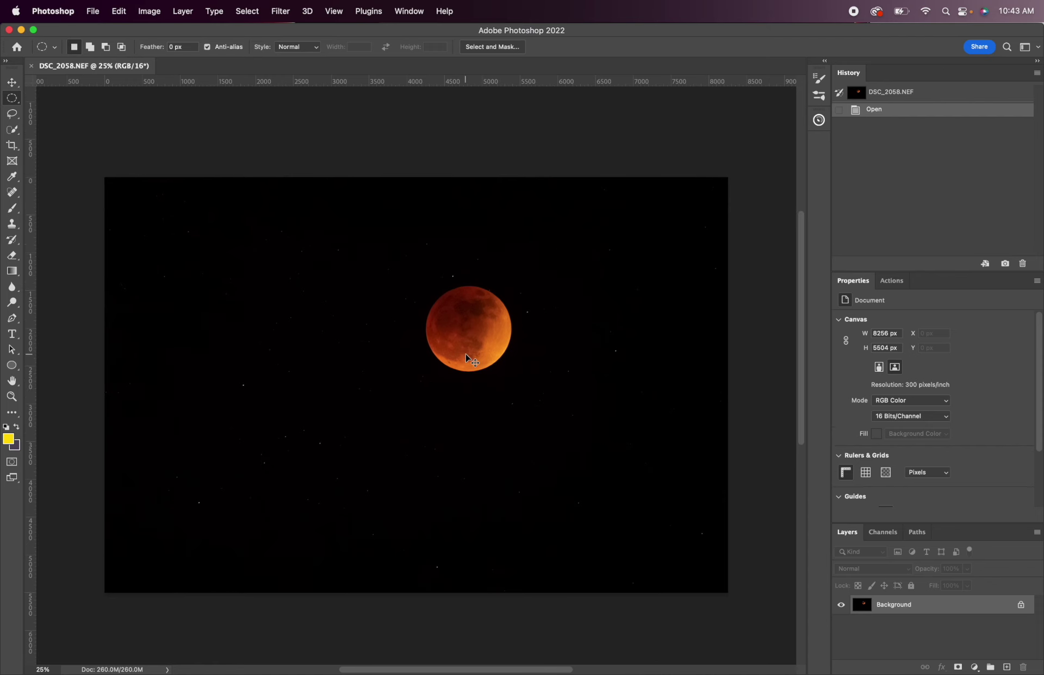
key(super+equal)
key(super+equal)
key(super+equal)
scroll(466, 355, up, 7)
scroll(466, 354, right, 8)
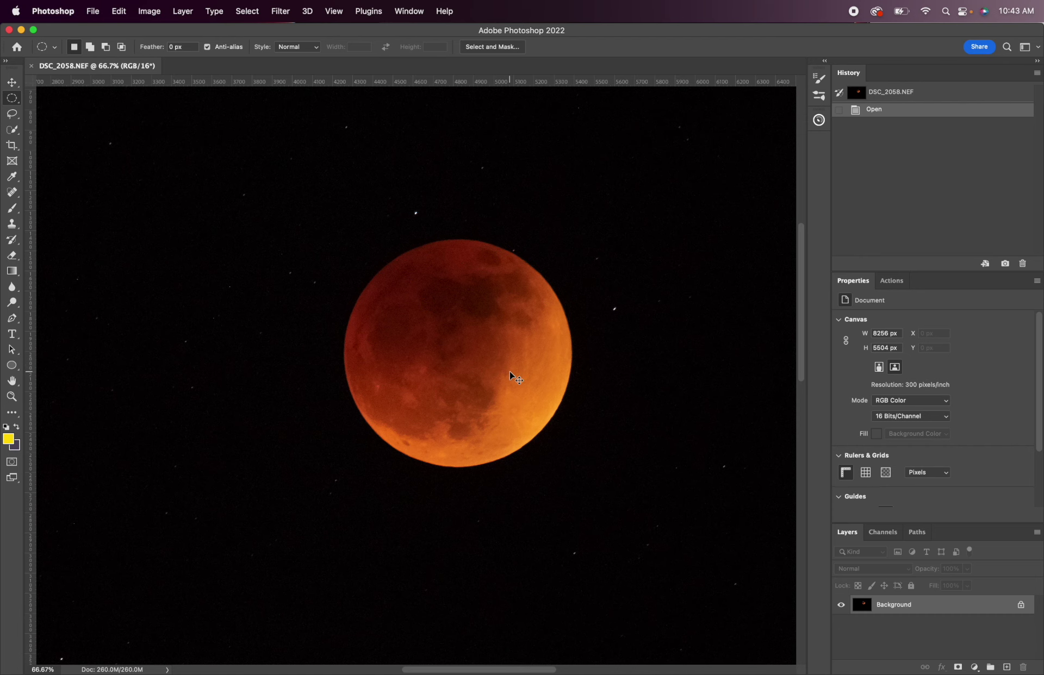
- Duplicate the image layer and apply a High Pass filter with a 2.8 px radius
key(super+j)
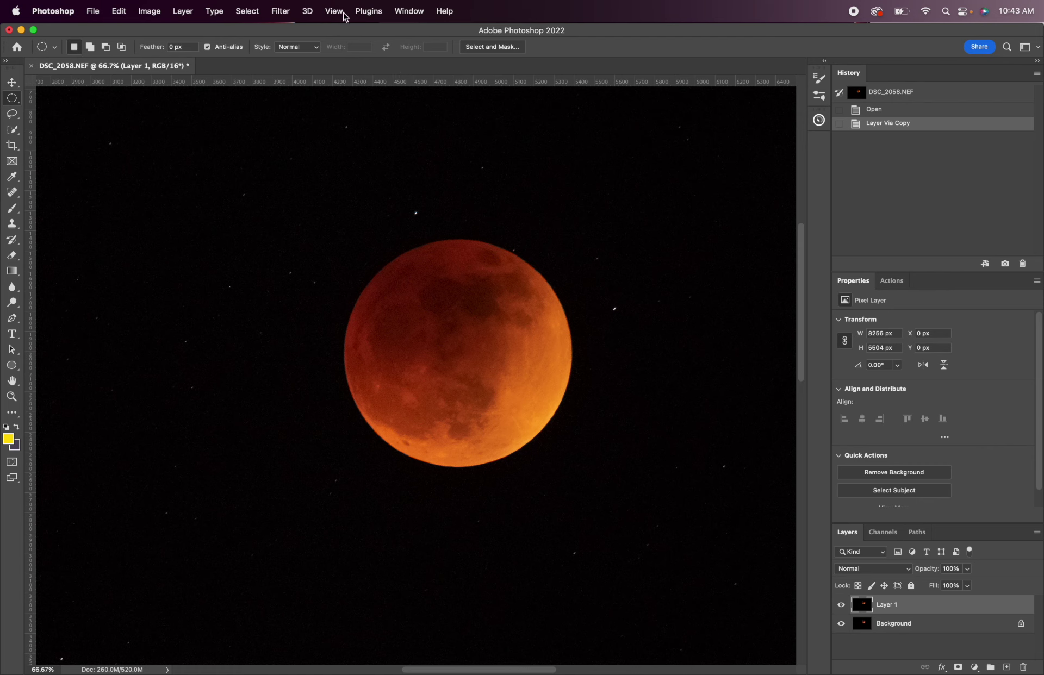
click(283, 15)
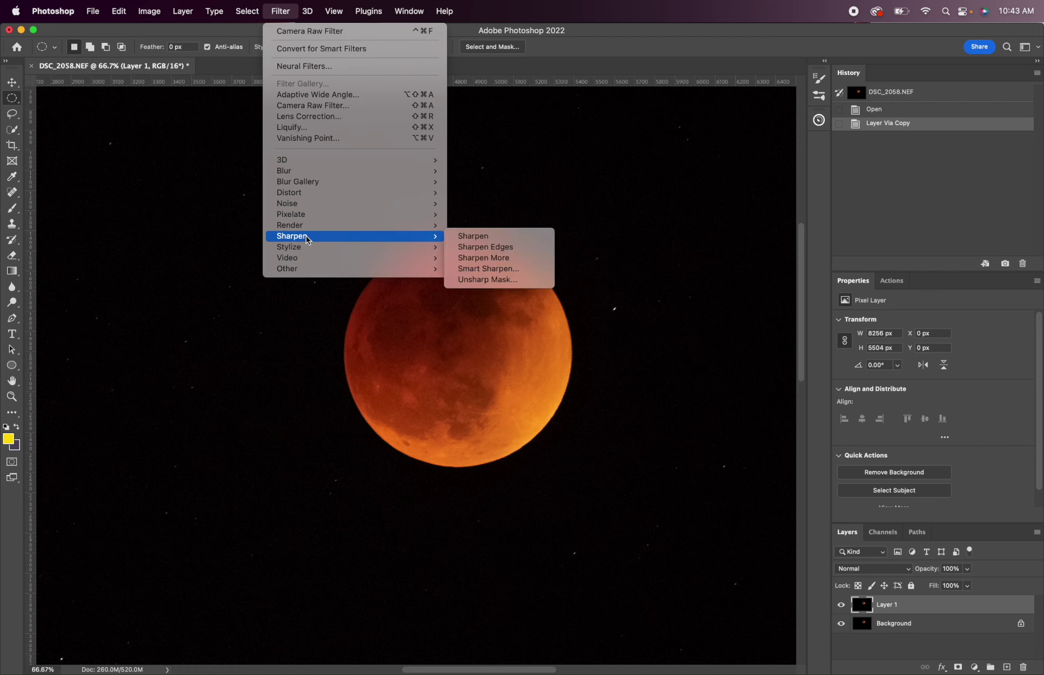
mouse_move(306, 271)
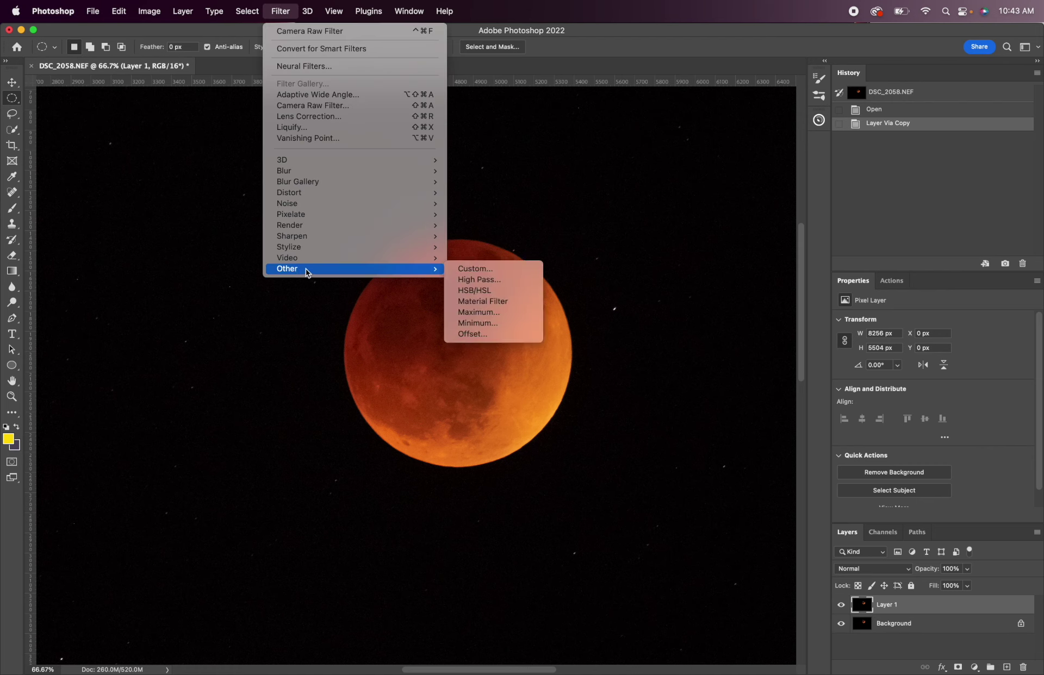
click(474, 280)
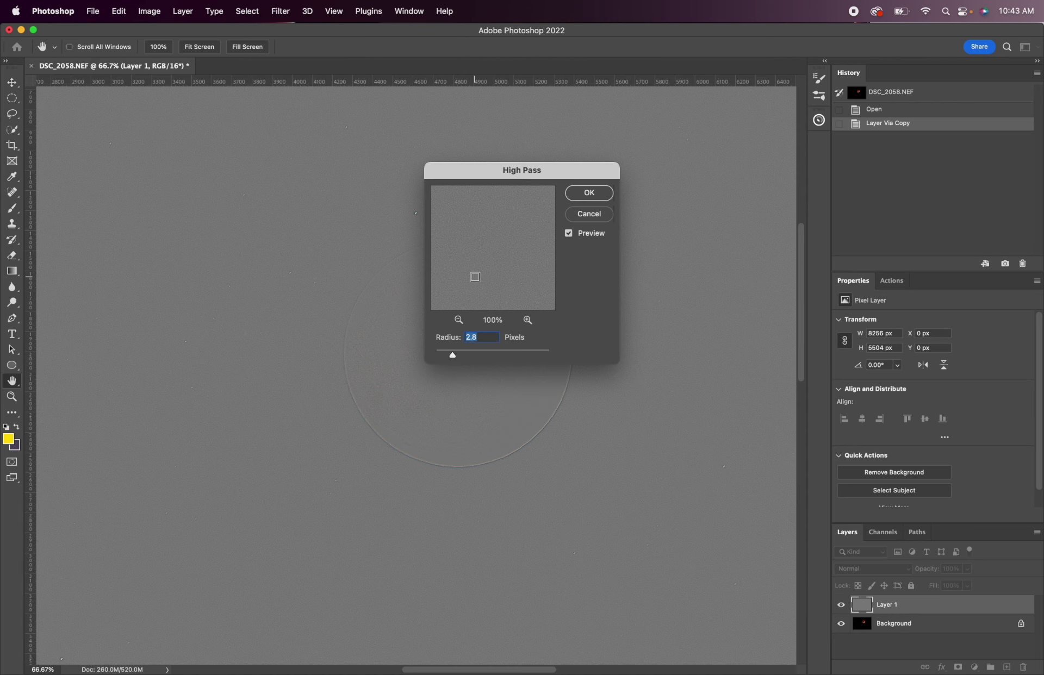
click(589, 194)
key(m)
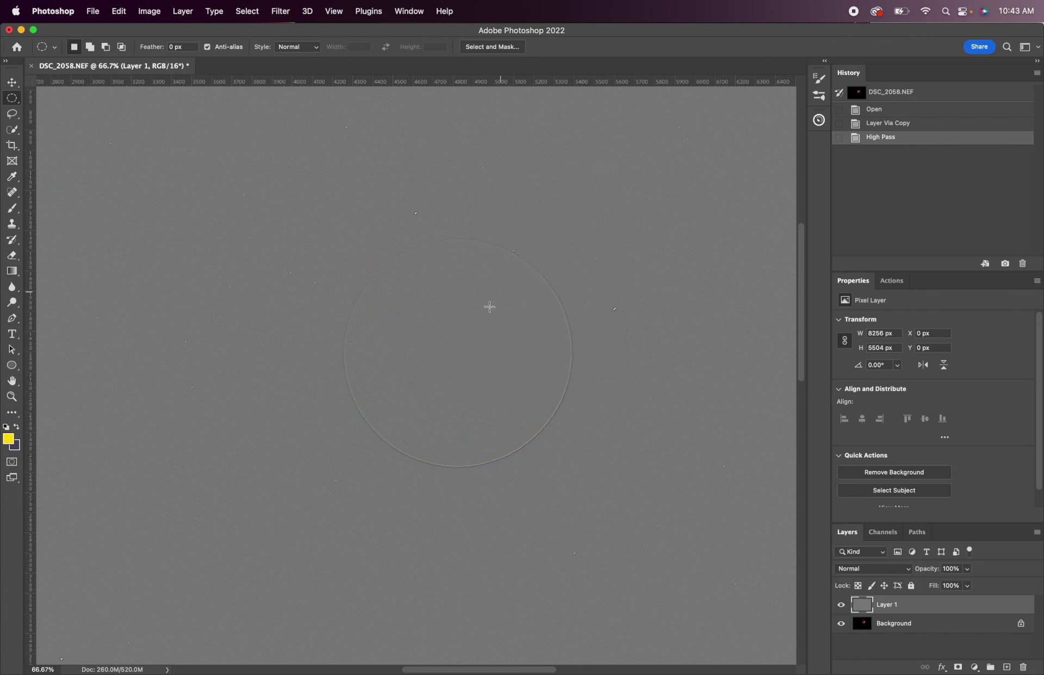
- Blend the High Pass layer as Hard Light, compare it on and off, and set opacity to 55%
click(868, 571)
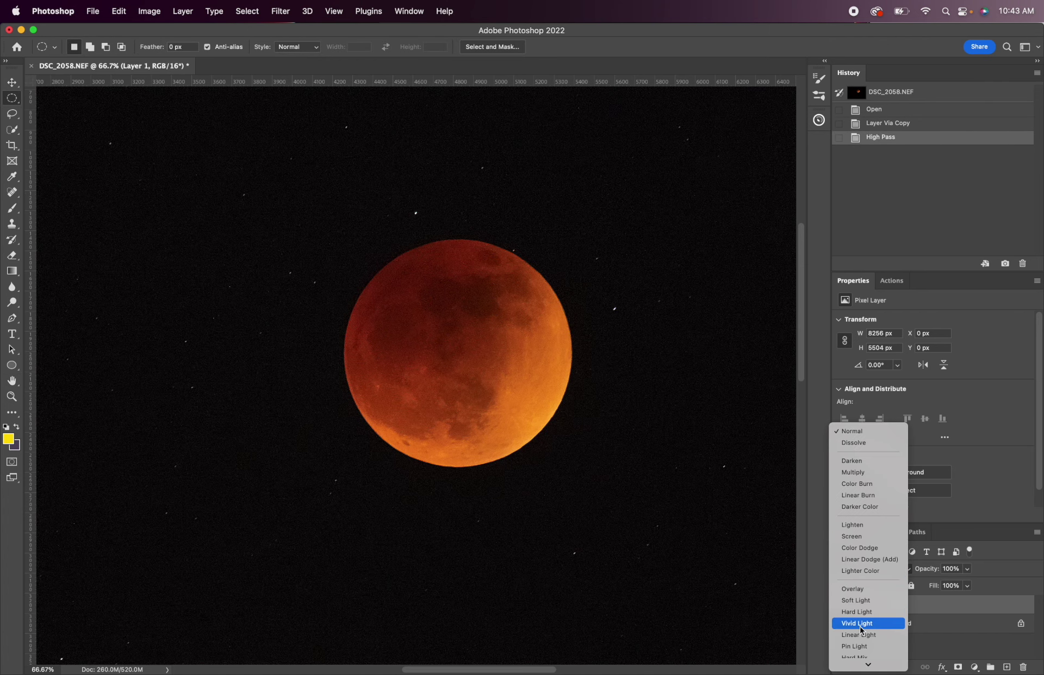
click(861, 612)
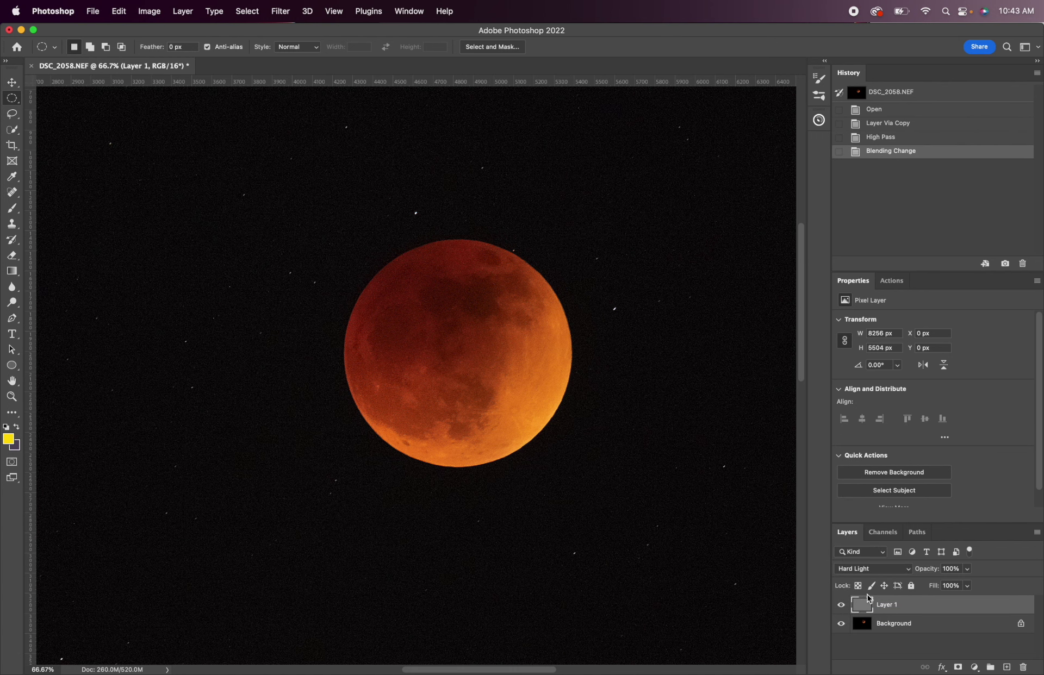
click(841, 607)
click(840, 606)
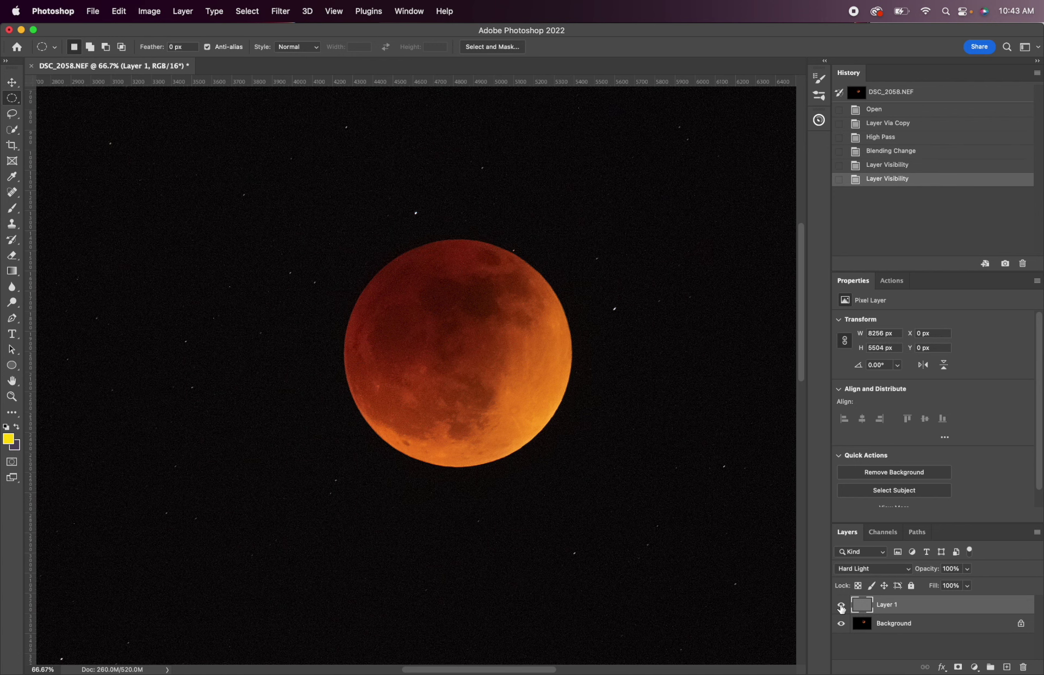
click(841, 607)
click(841, 606)
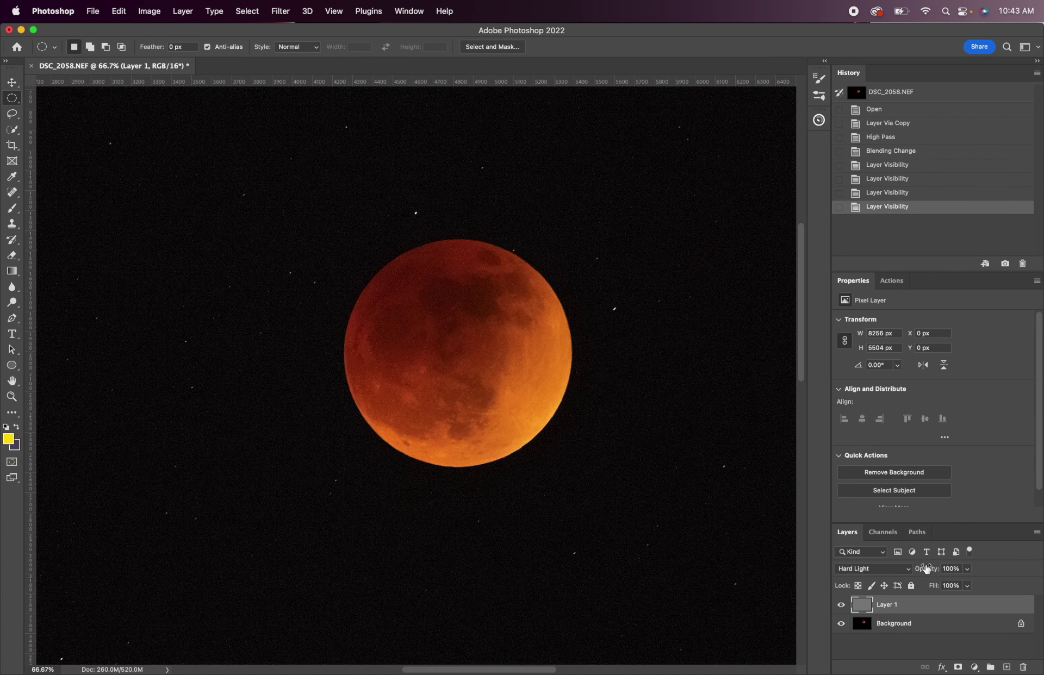
drag(925, 568, 898, 576)
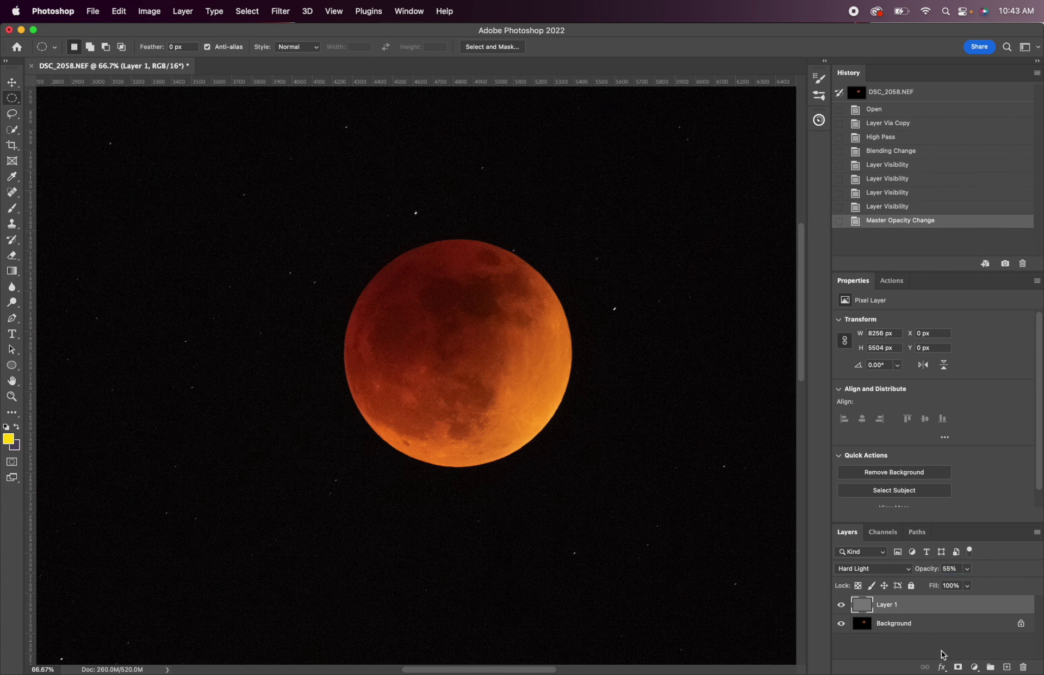
- Add an inverted black layer mask and set up a white 300 px brush
click(957, 668)
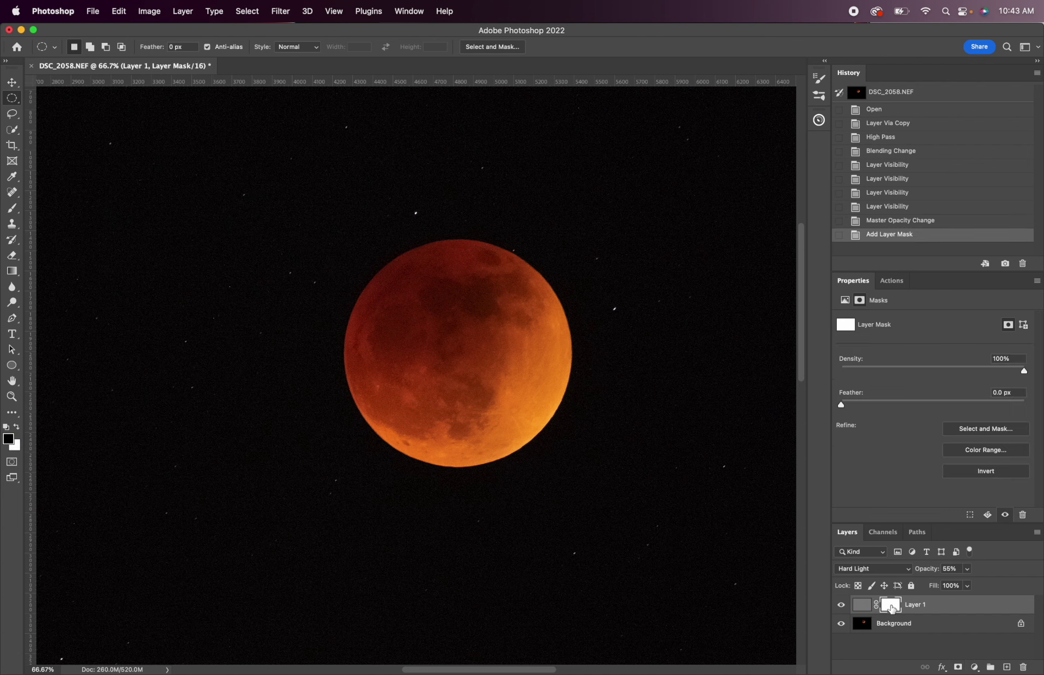
key(super+i)
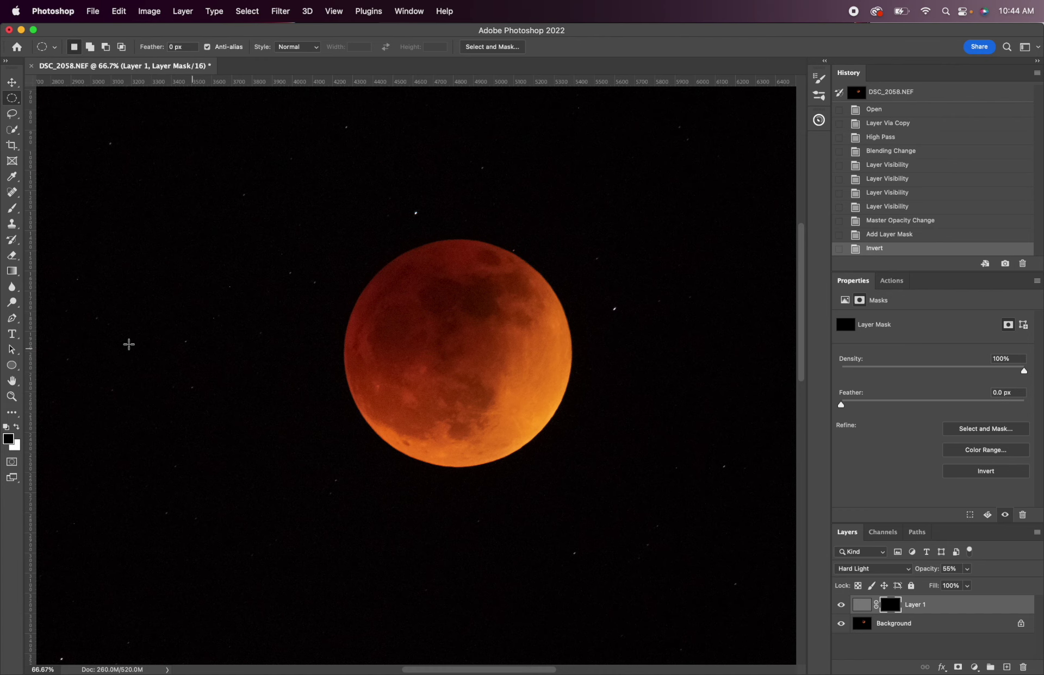
click(13, 209)
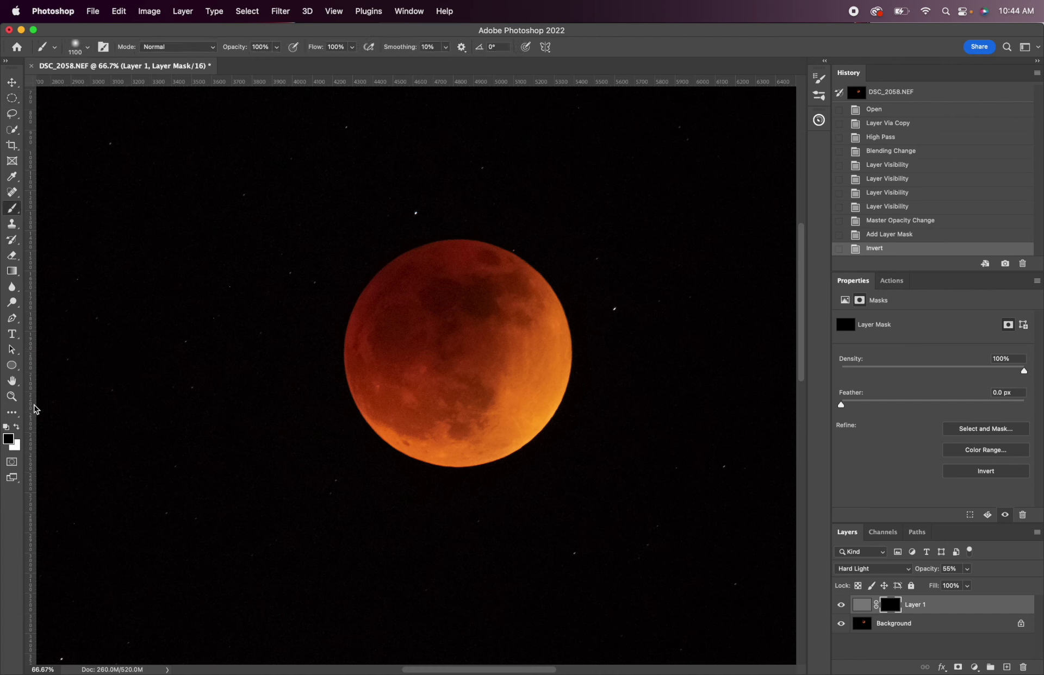
click(17, 428)
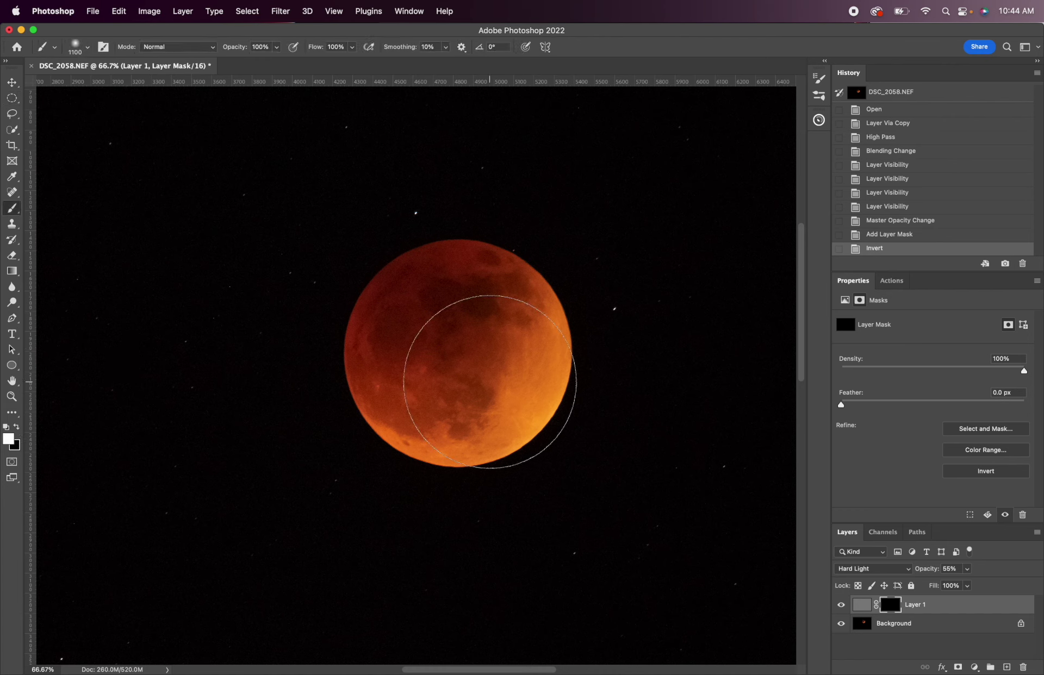
key(bracketleft)
key(bracketleft)
key(bracketleft)
key(bracketleft)
key(bracketleft)
key(bracketleft)
key(bracketleft)
key(bracketleft)
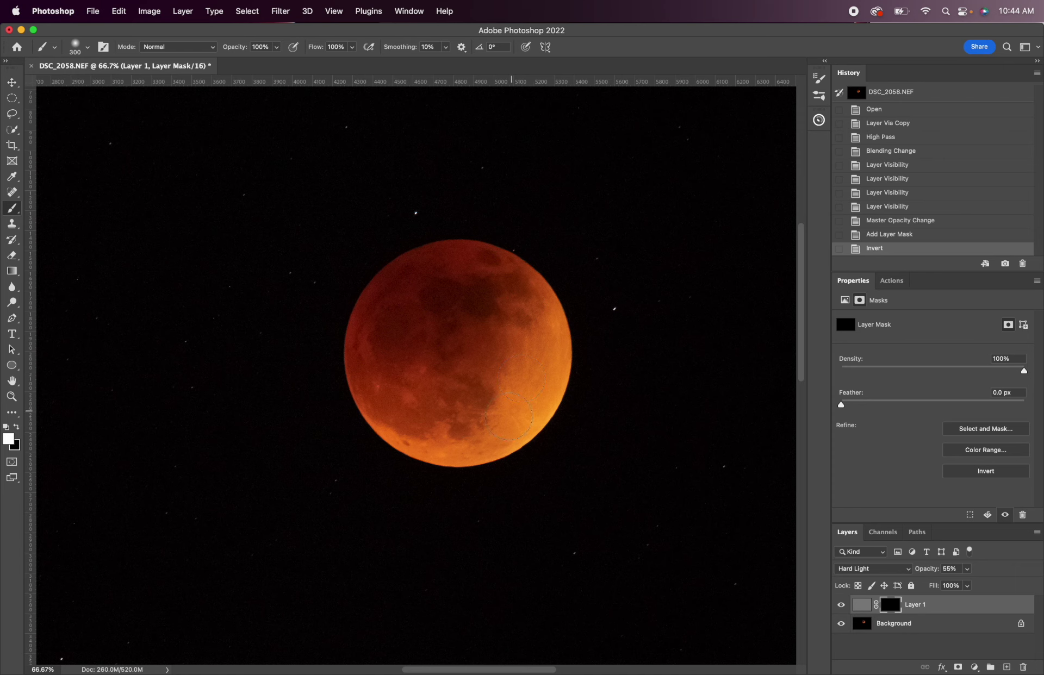
- Paint sharpening back onto the moon's lower-left, upper and lower edge areas, then compare with the layer hidden
drag(411, 425, 400, 413)
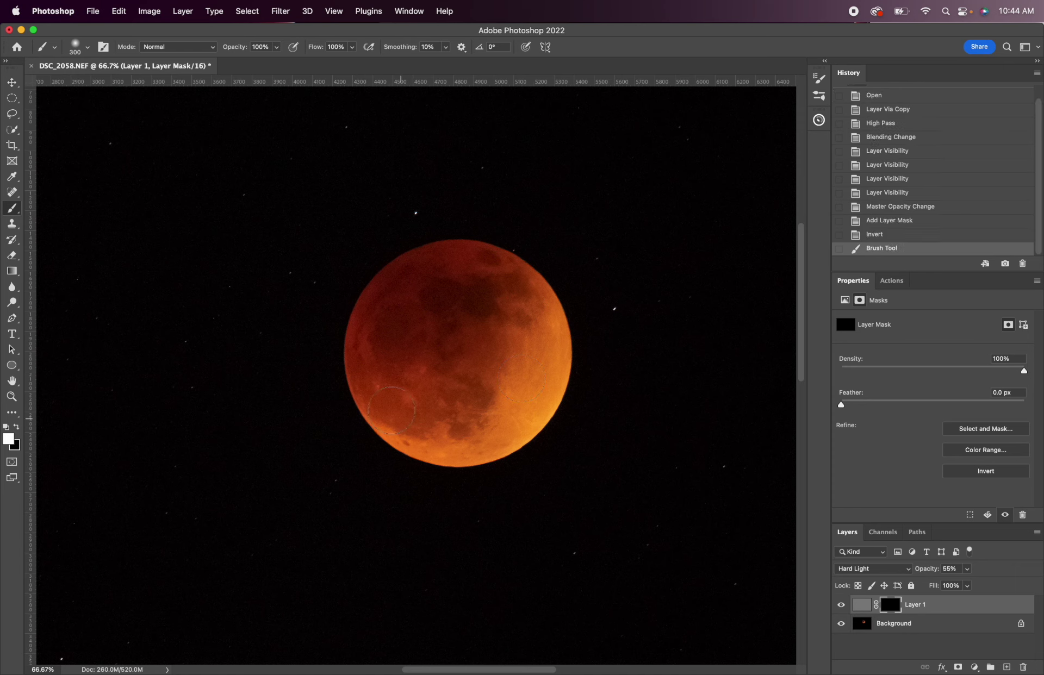
drag(387, 308, 400, 293)
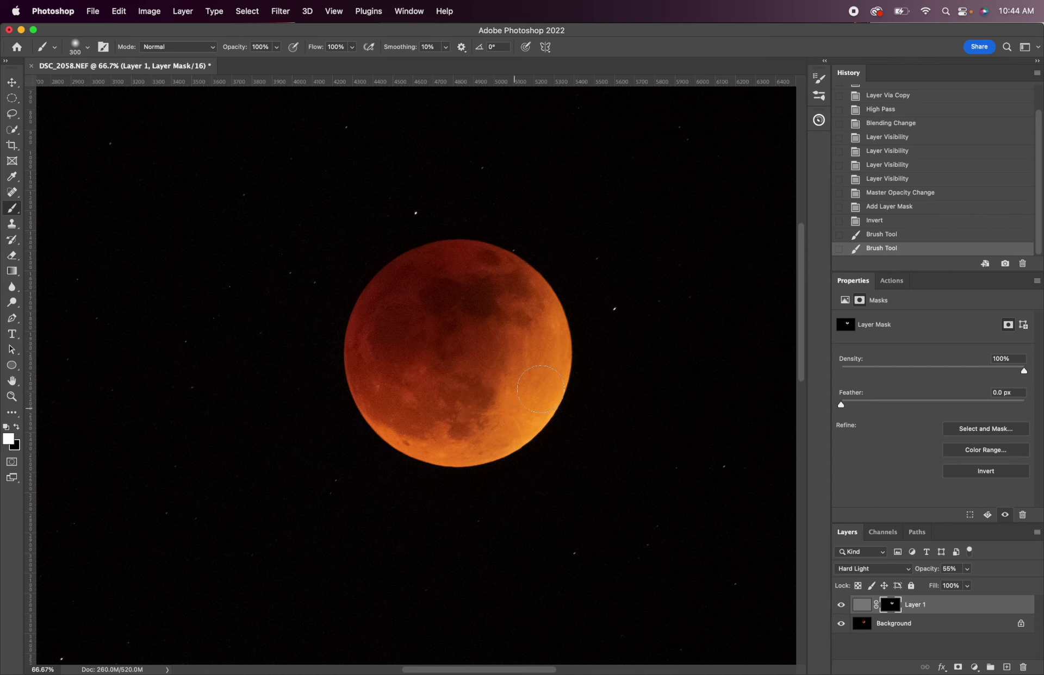
drag(522, 445, 433, 446)
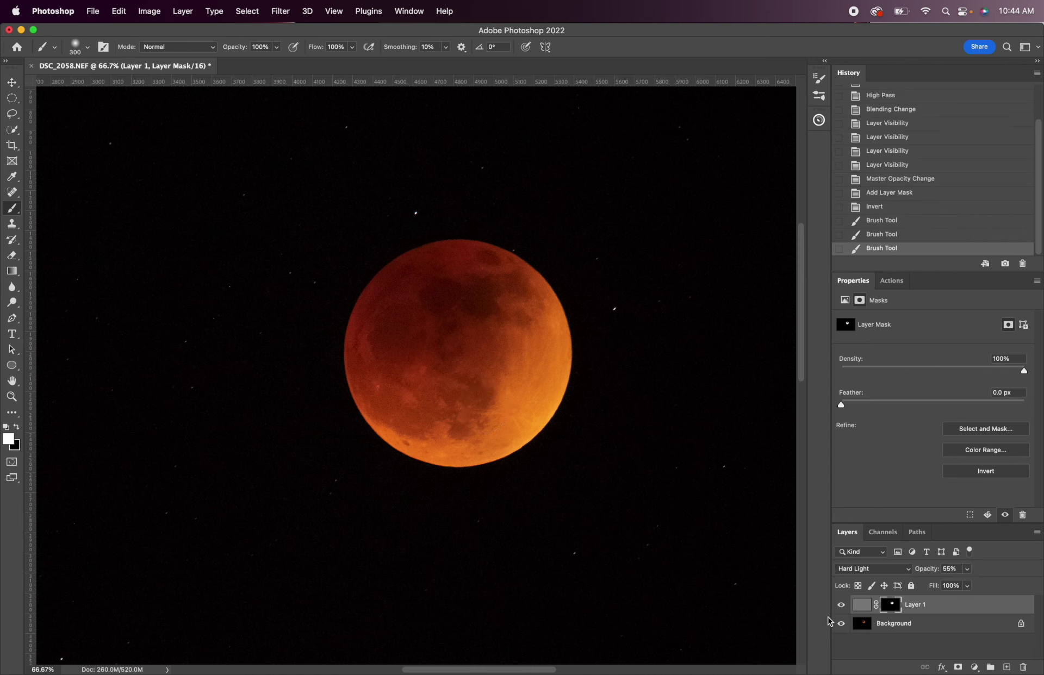
click(841, 604)
click(841, 607)
click(841, 608)
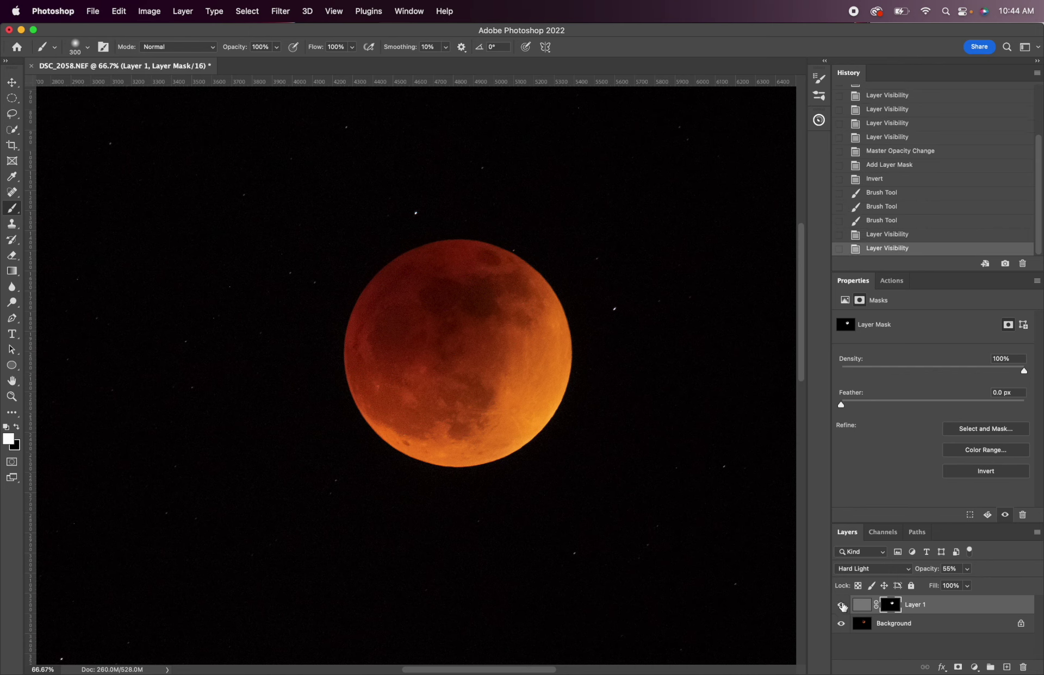
click(842, 606)
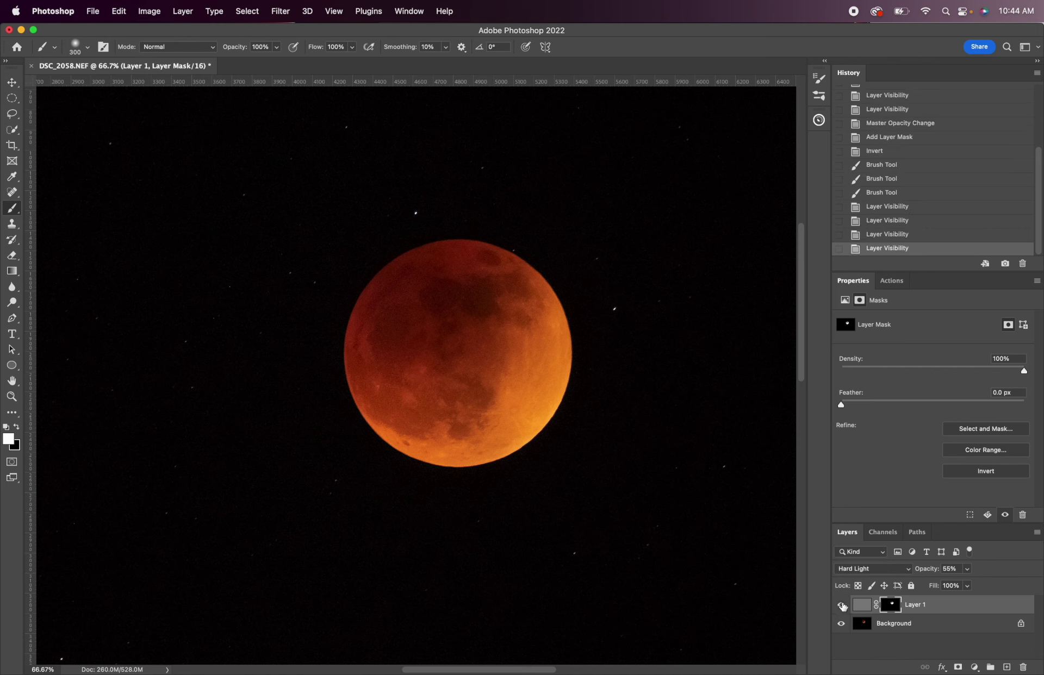
click(842, 606)
click(842, 606)
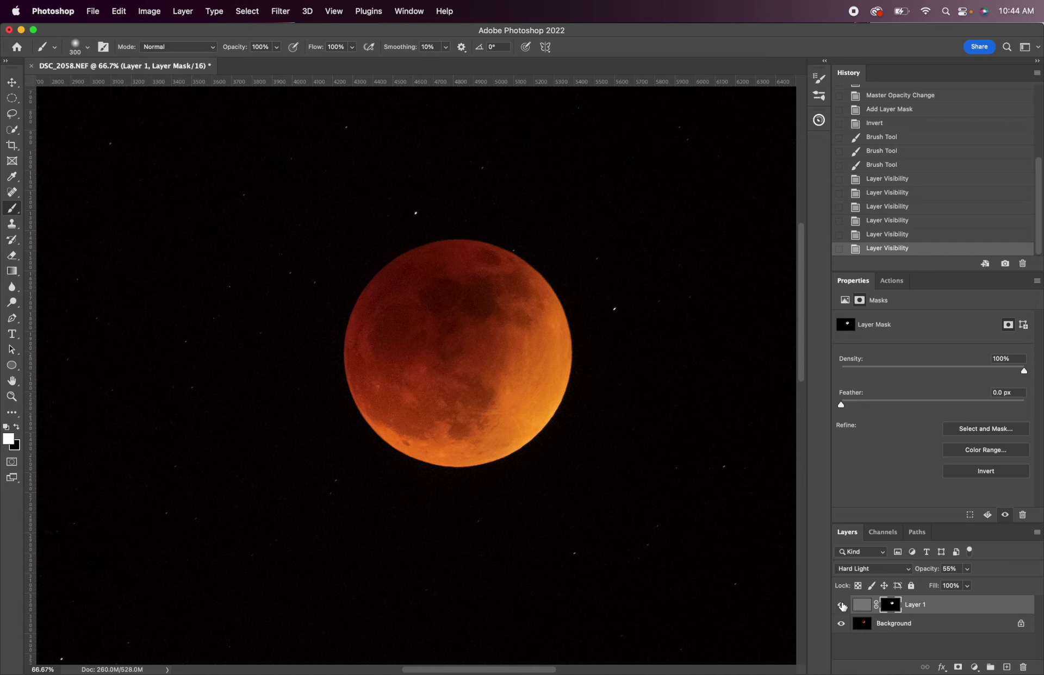
- Fit the image in view and add a Curves adjustment layer with an S-curve for moon contrast
click(841, 608)
click(841, 608)
key(super+0)
click(974, 667)
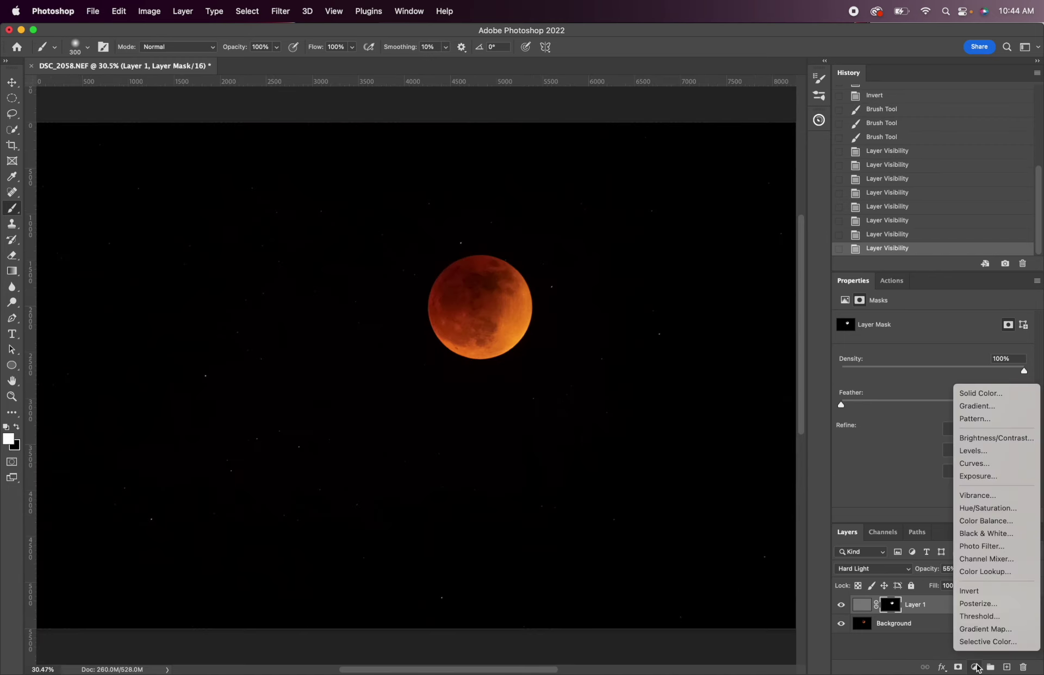
click(985, 465)
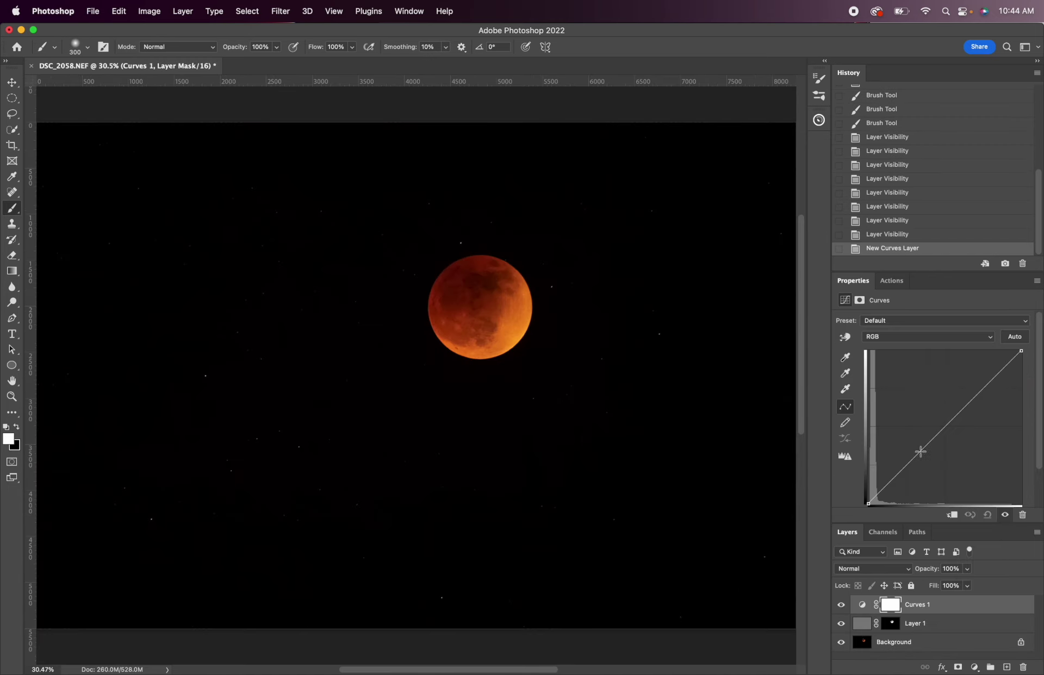
click(910, 458)
drag(910, 458, 913, 464)
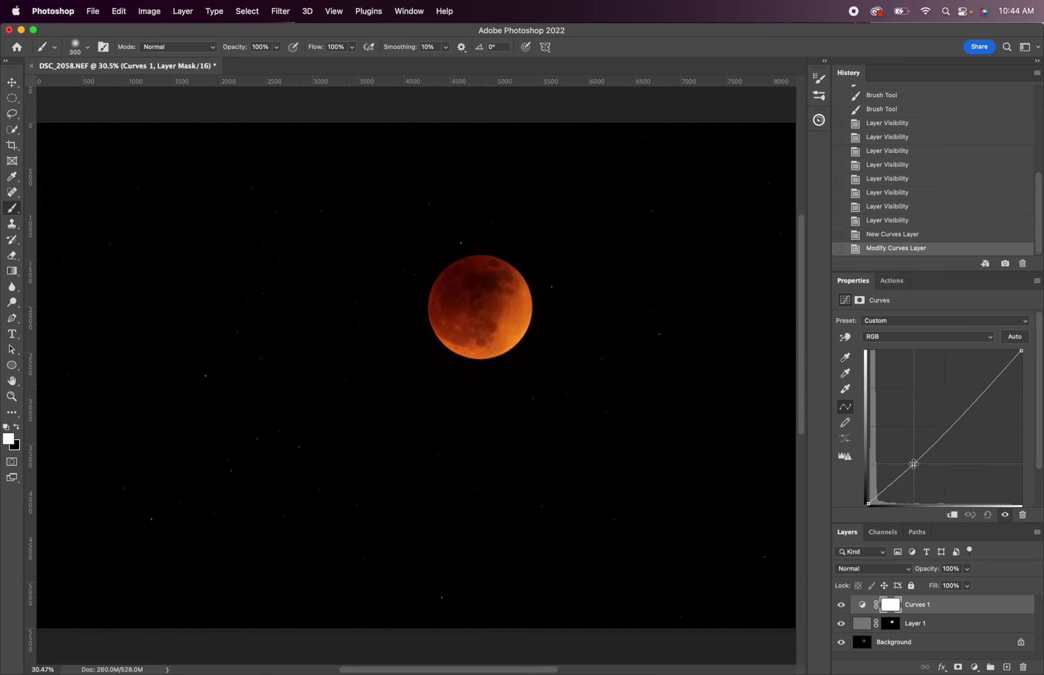
click(953, 423)
drag(952, 423, 948, 418)
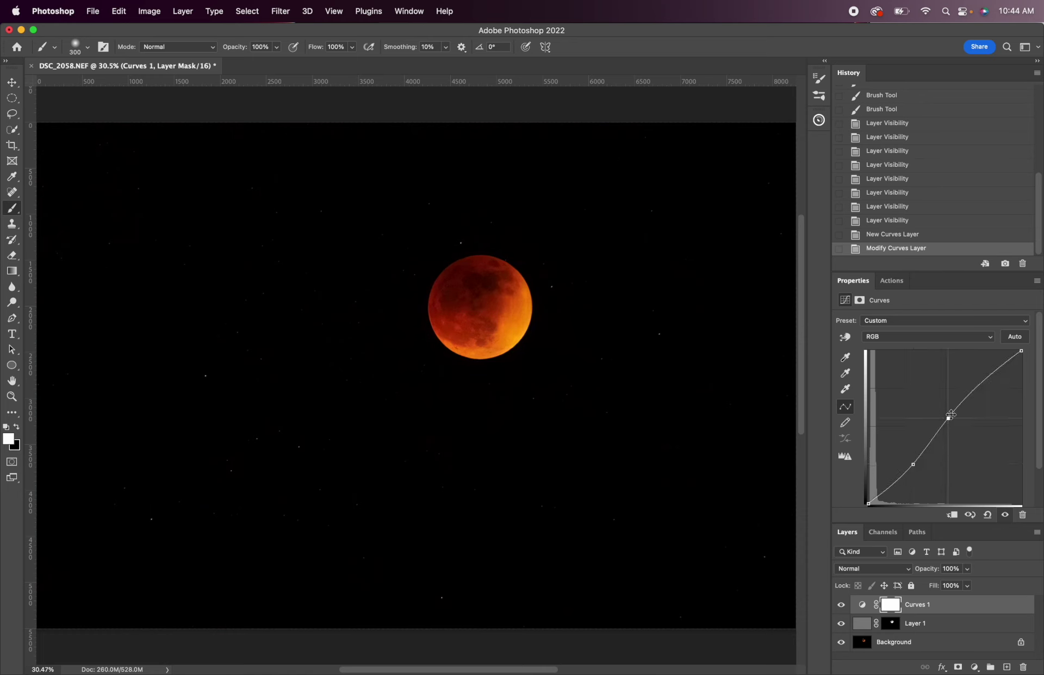
drag(989, 371, 988, 371)
- Compare the image with Curves on and off, then pull the lower curve point down to deepen shadows
click(840, 605)
click(840, 605)
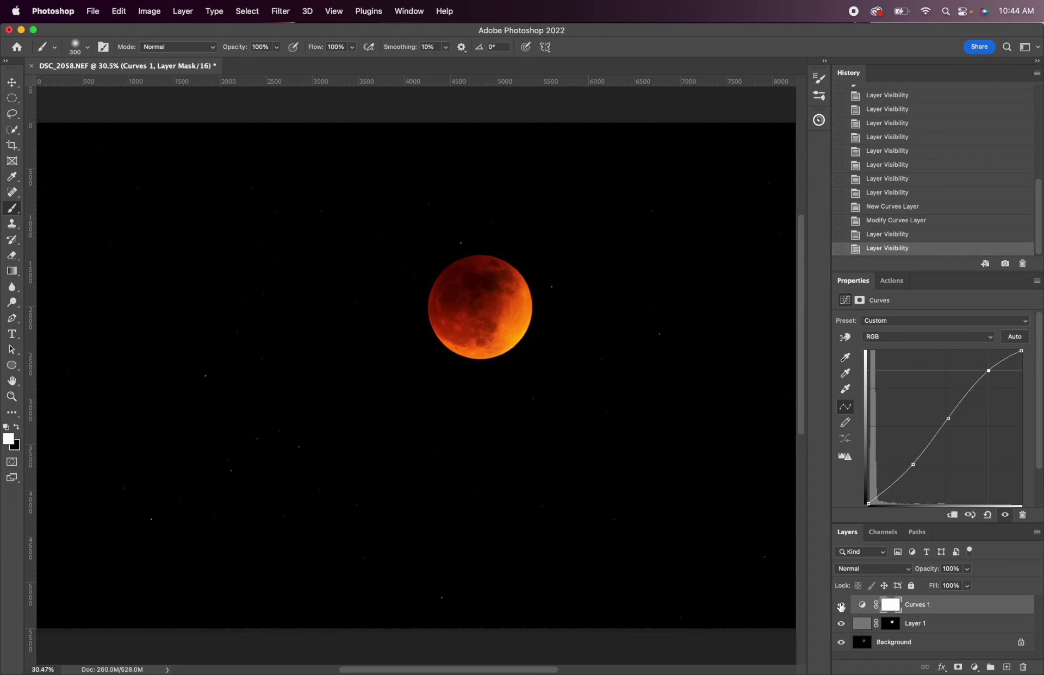
click(840, 606)
click(841, 605)
click(840, 606)
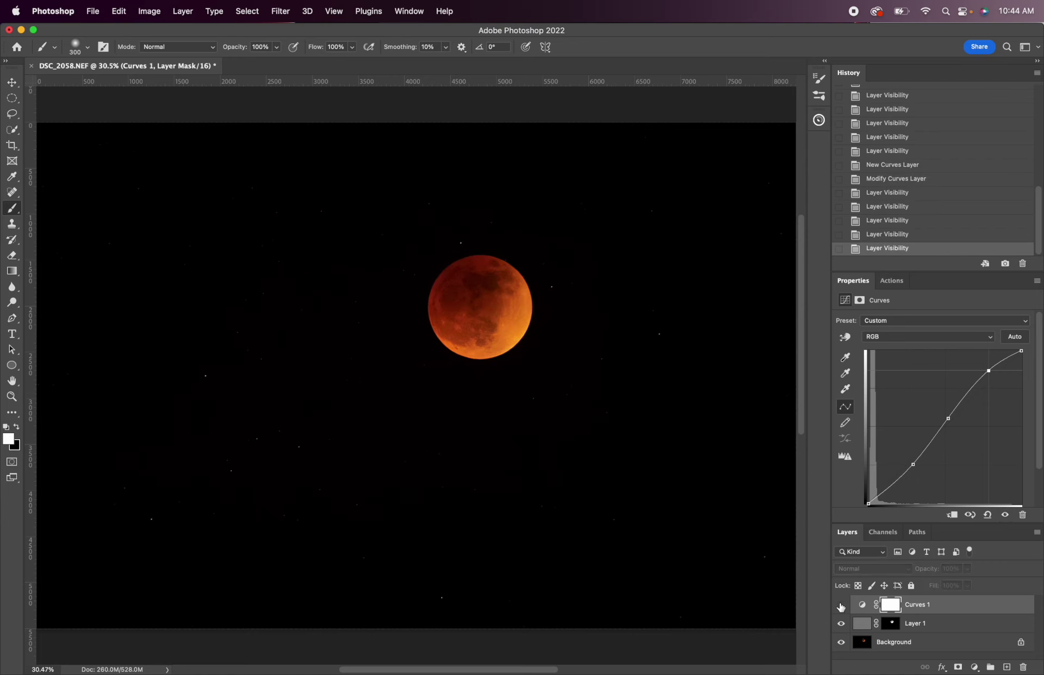
click(840, 605)
click(840, 605)
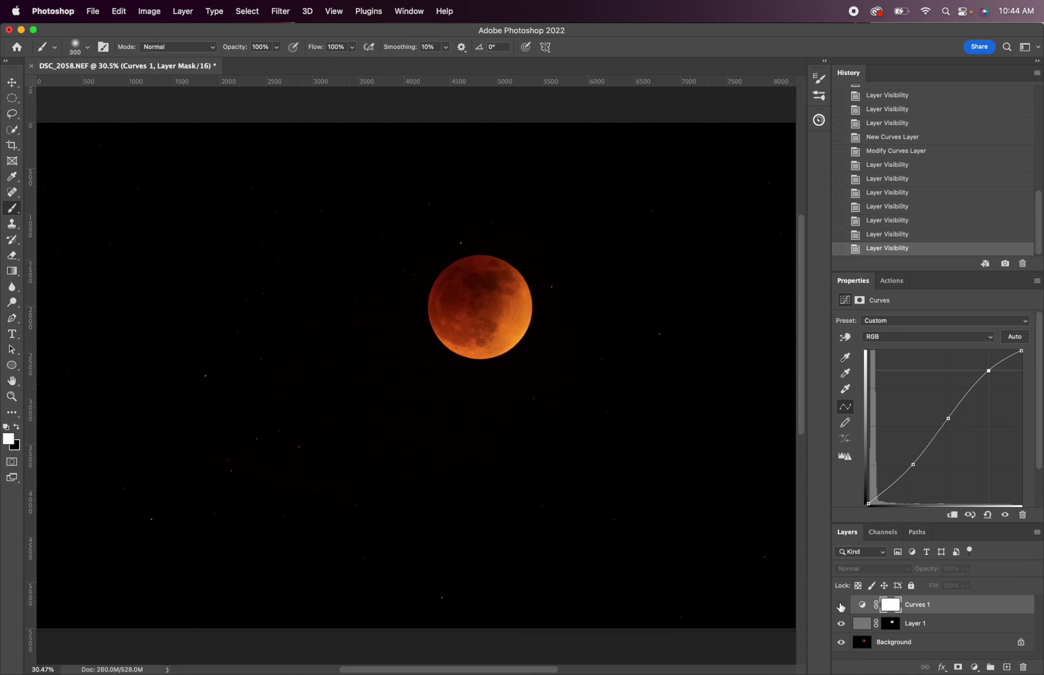
click(840, 606)
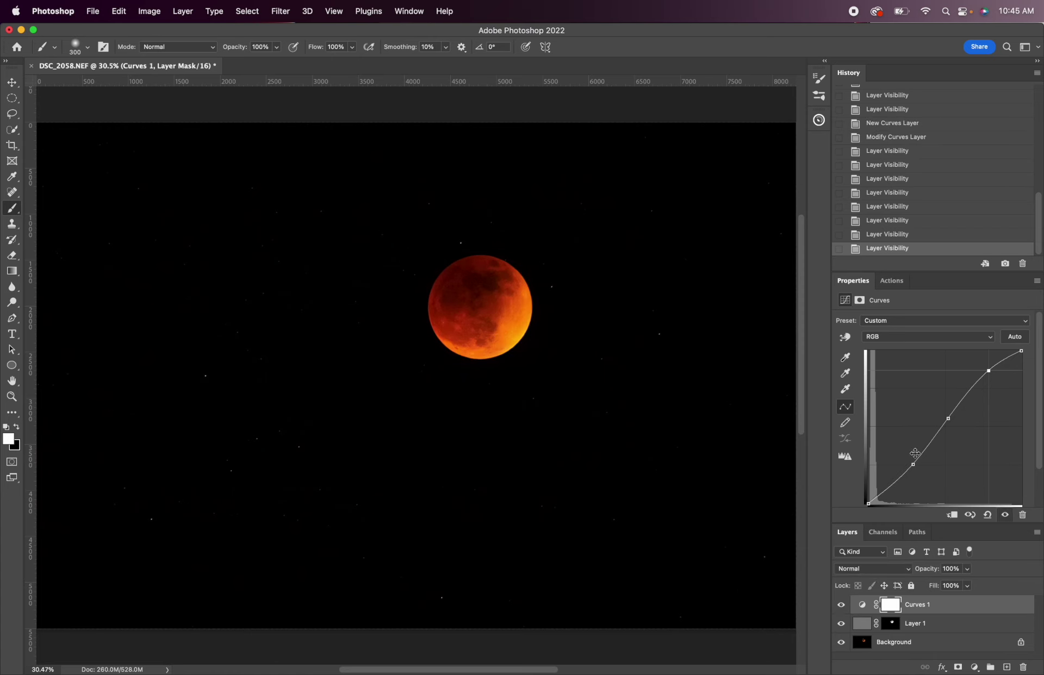
drag(911, 465, 904, 468)
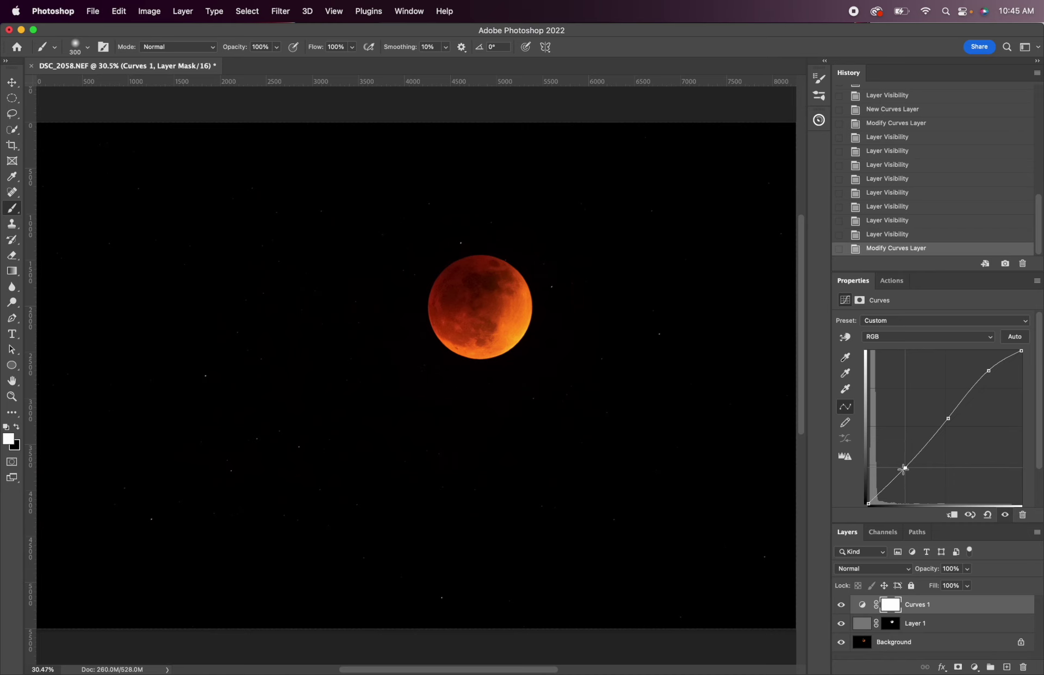
- Nudge the curve's middle point, then return to Bridge and step through the eclipse shots full-screen
drag(946, 417, 940, 417)
click(588, 652)
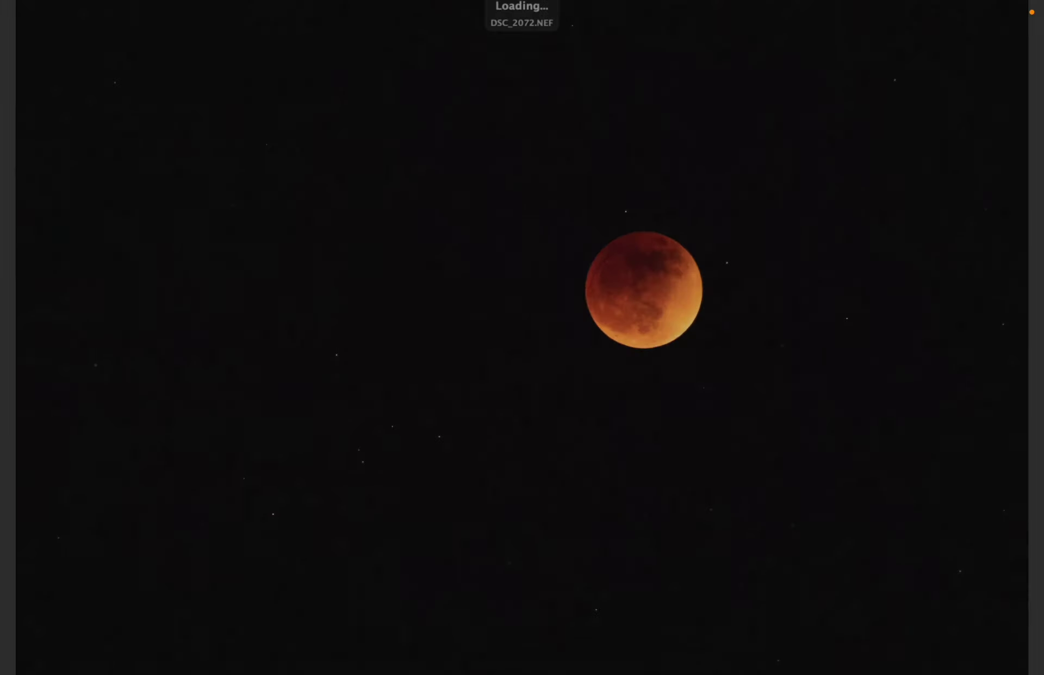
key(Left)
key(Left)
key(Left)
key(Left)
key(Left)
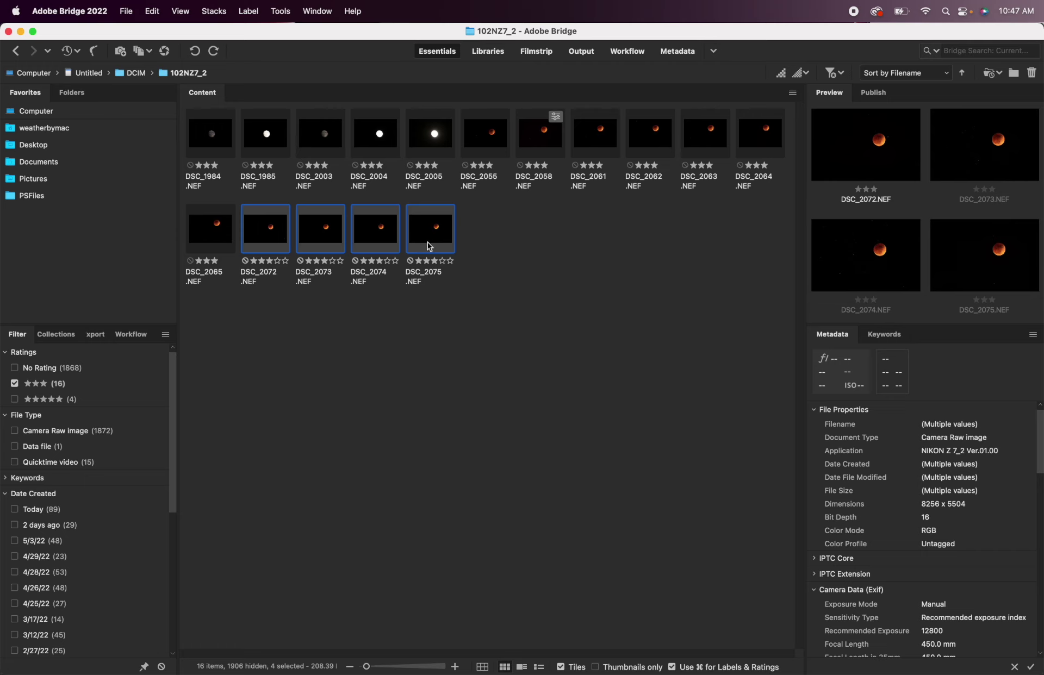
- Open the four selected shots DSC_2072–DSC_2075 in Camera Raw and select all of them together
double_click(428, 242)
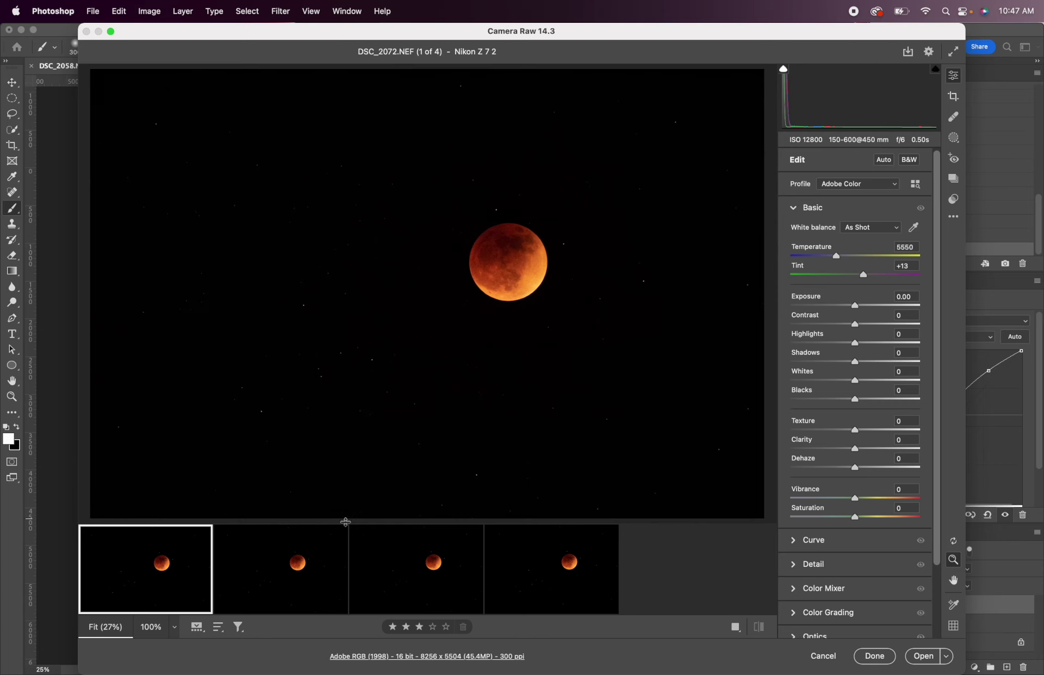
key(shift)
shift+click(537, 594)
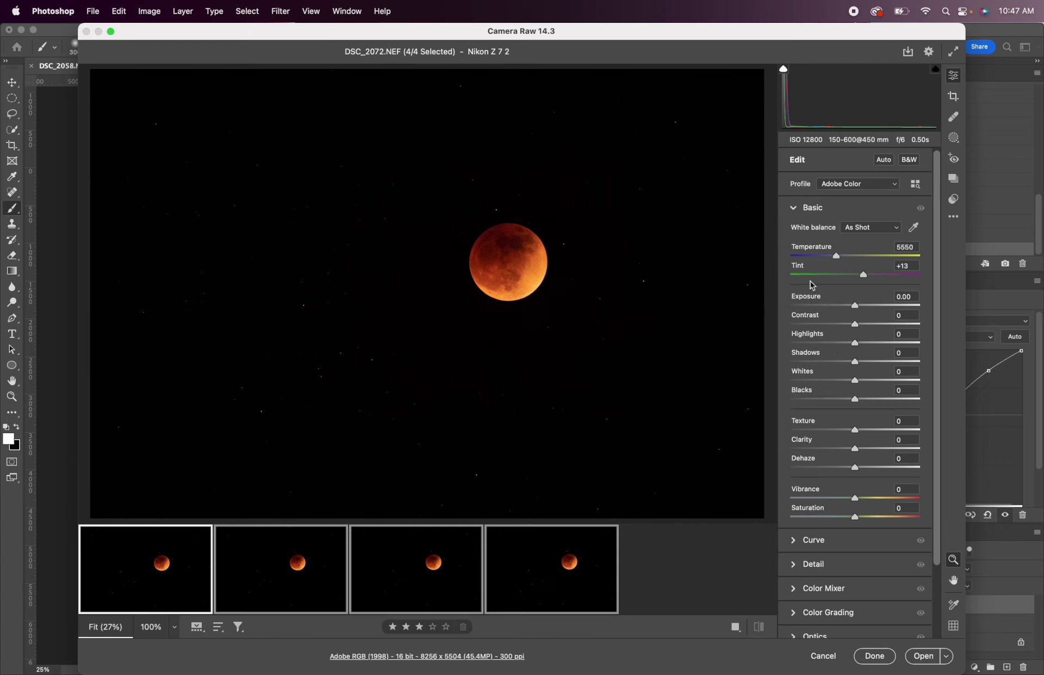
- Raise Exposure to +0.45 and Contrast to +6 on all four shots, then apply and close Camera Raw
drag(855, 308, 886, 395)
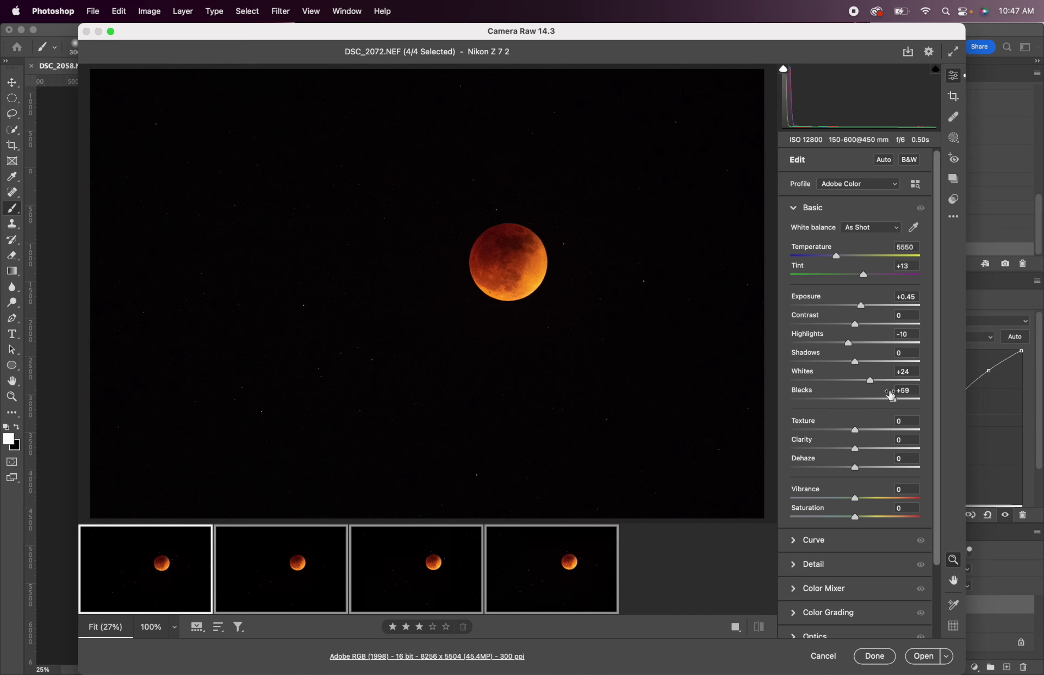
mouse_move(852, 324)
mouse_down()
mouse_move(878, 361)
mouse_move(838, 342)
mouse_move(847, 343)
mouse_up()
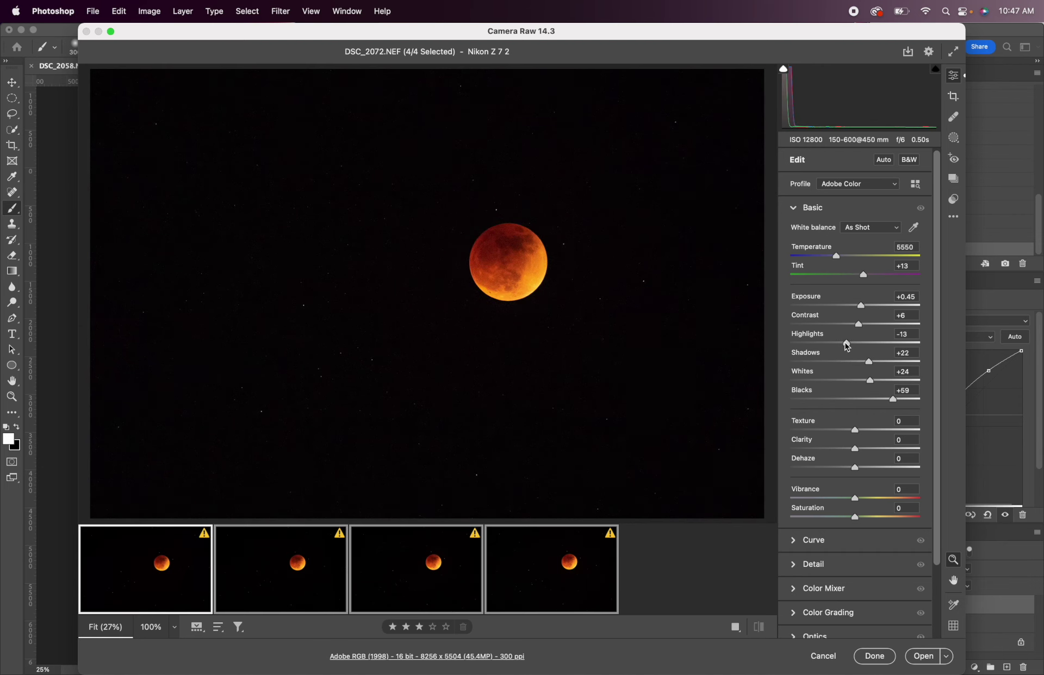
scroll(535, 265, up, 1)
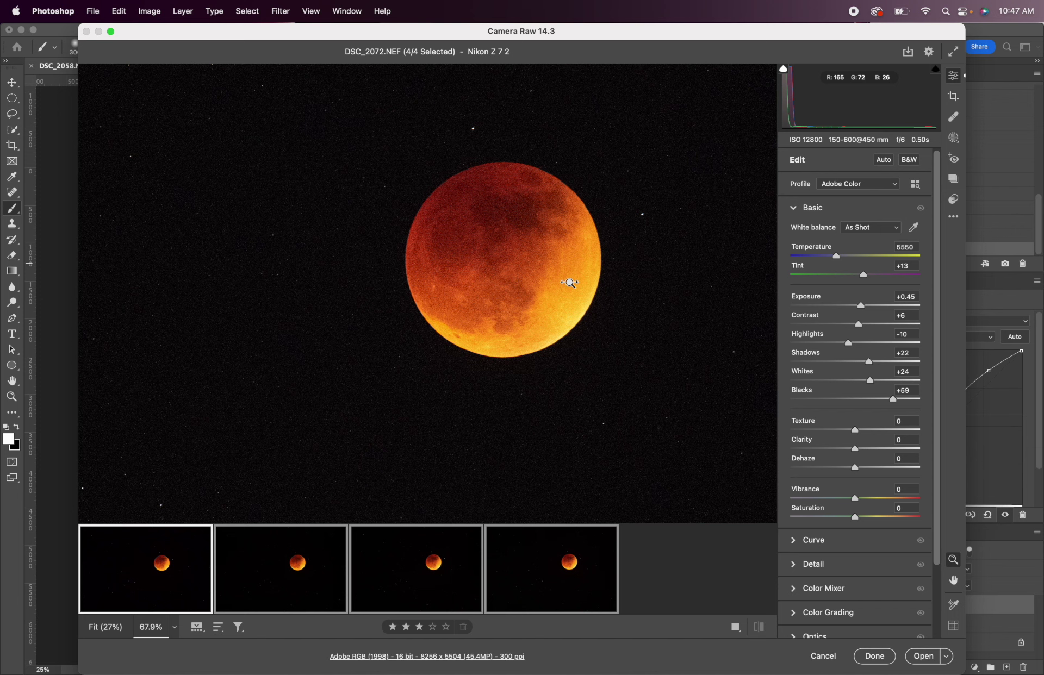
drag(569, 283, 578, 282)
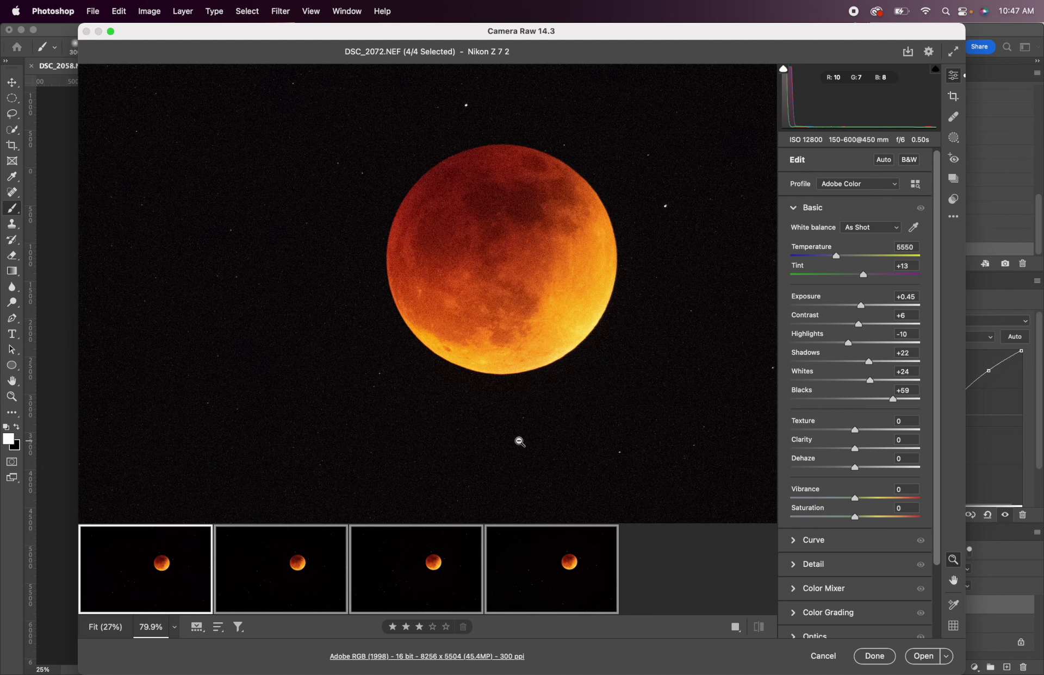
click(874, 656)
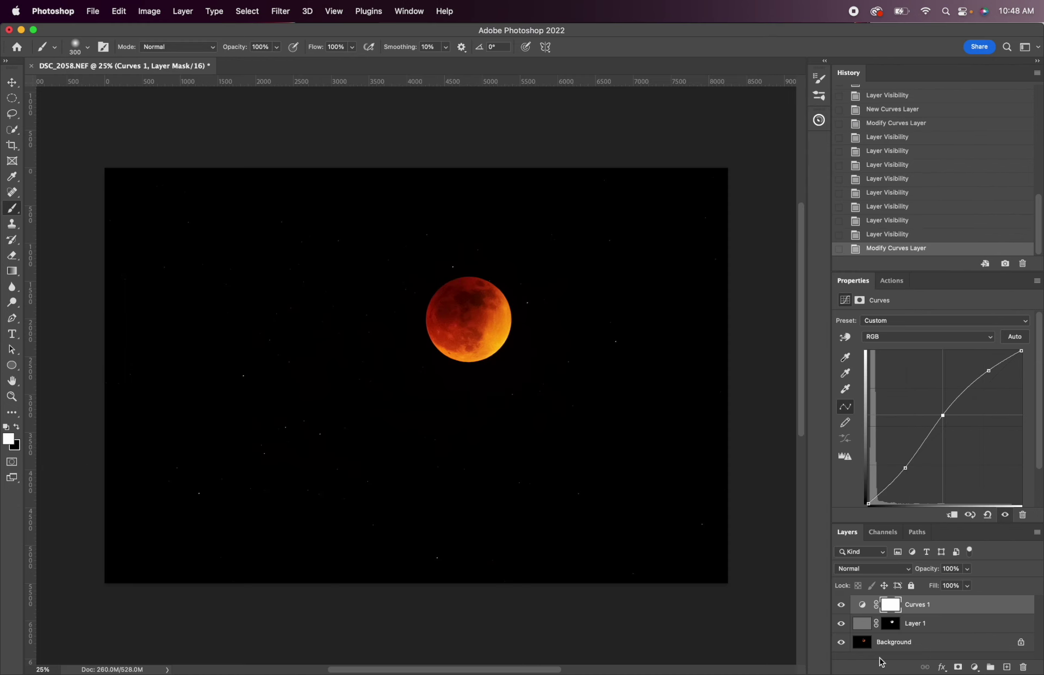
- From Bridge, load the selected shots DSC_2072–DSC_2075 as layers of one new Photoshop document
click(587, 651)
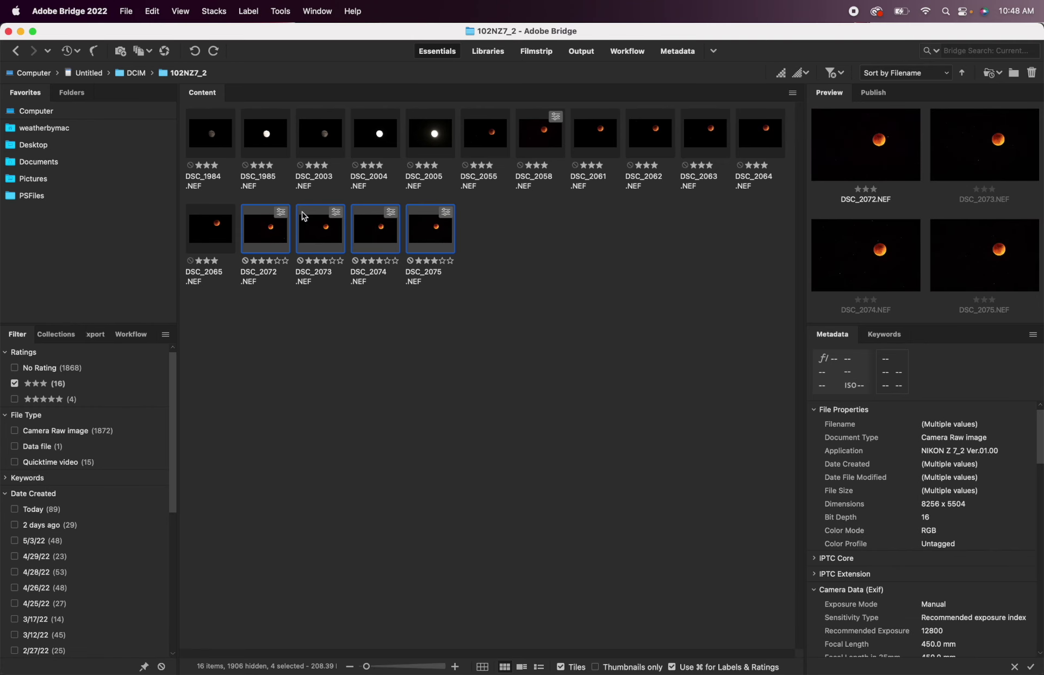
click(283, 15)
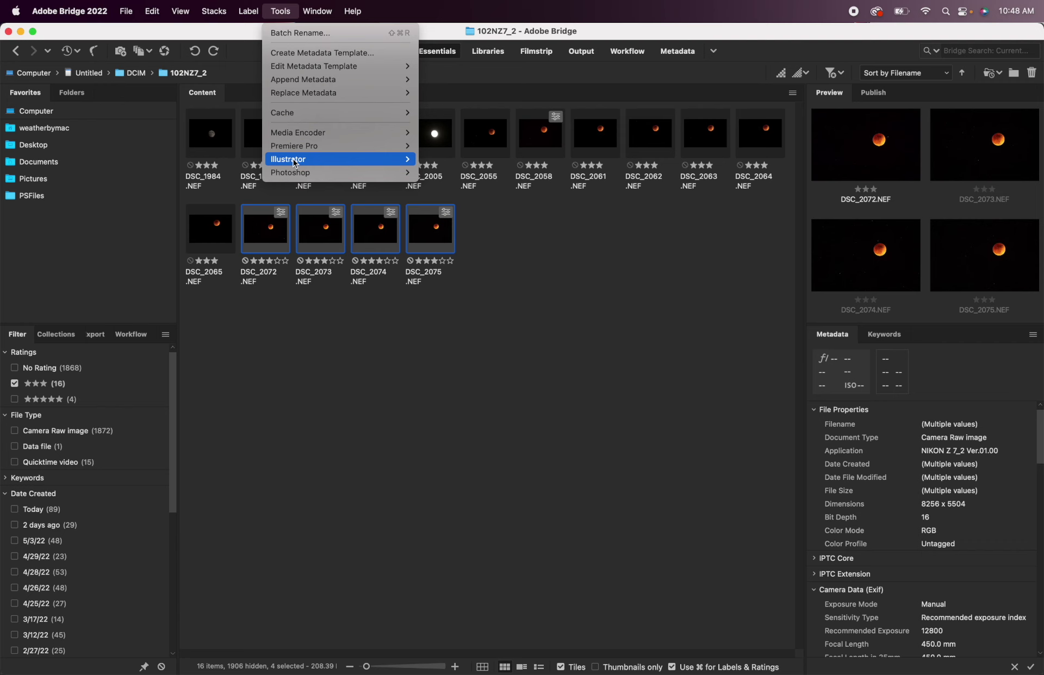
mouse_move(295, 174)
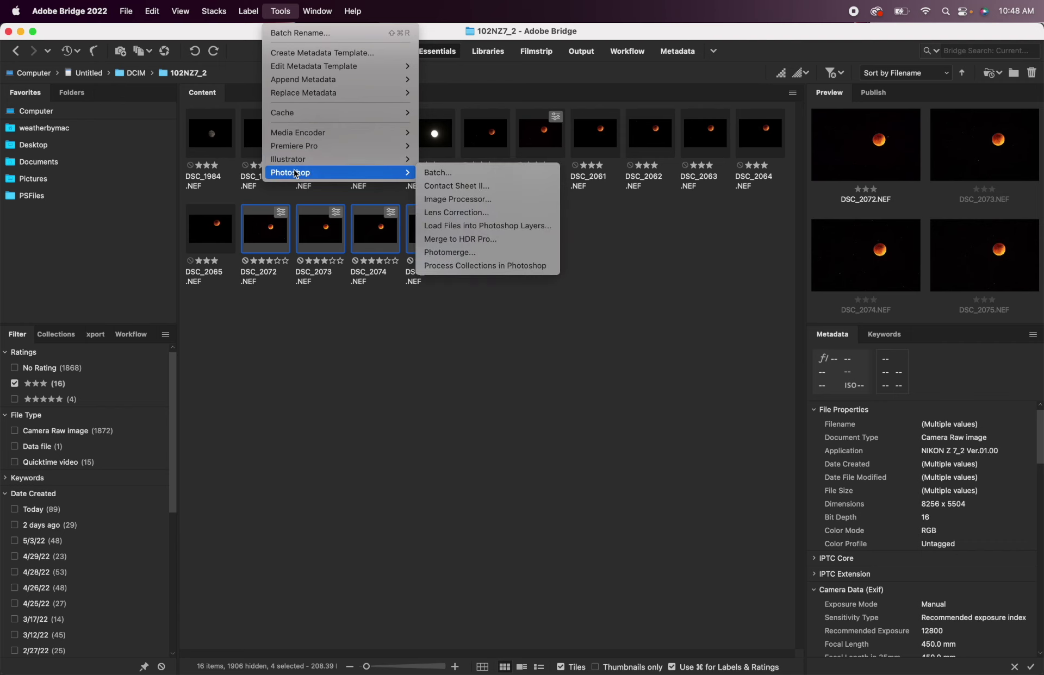
click(473, 227)
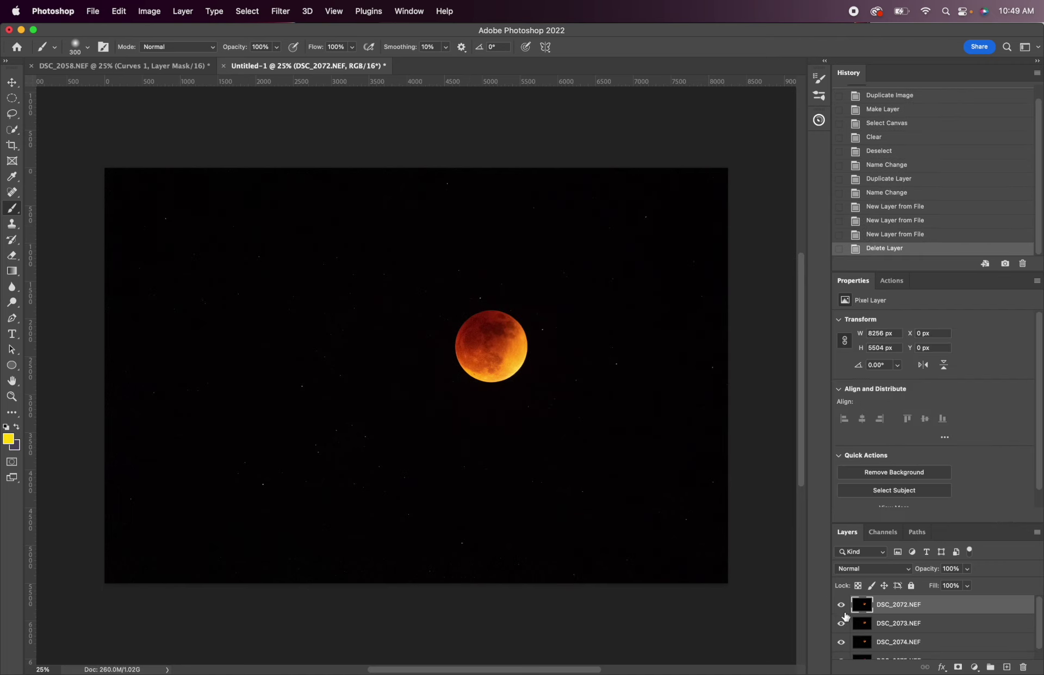
click(840, 606)
click(841, 624)
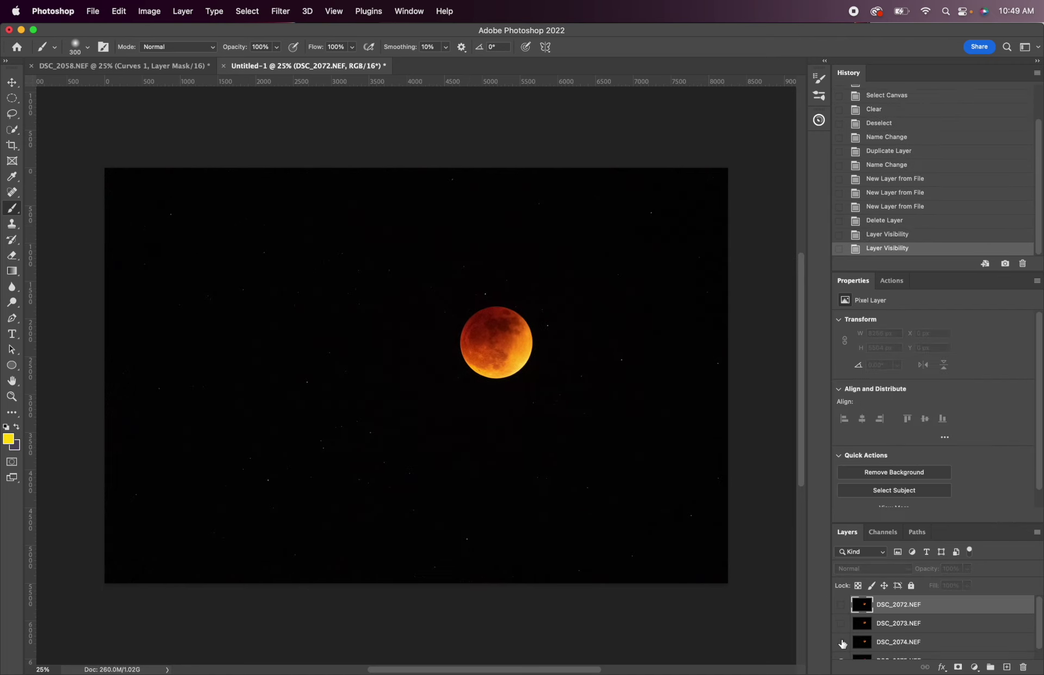
click(841, 642)
click(841, 642)
click(840, 632)
click(840, 632)
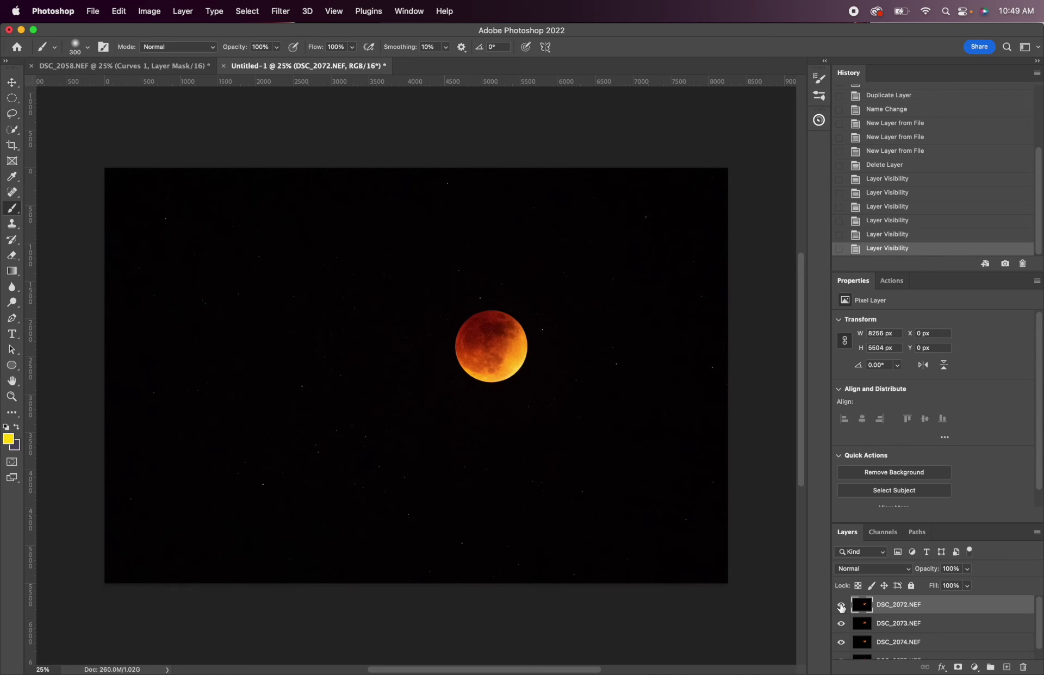
click(841, 631)
click(841, 631)
click(841, 643)
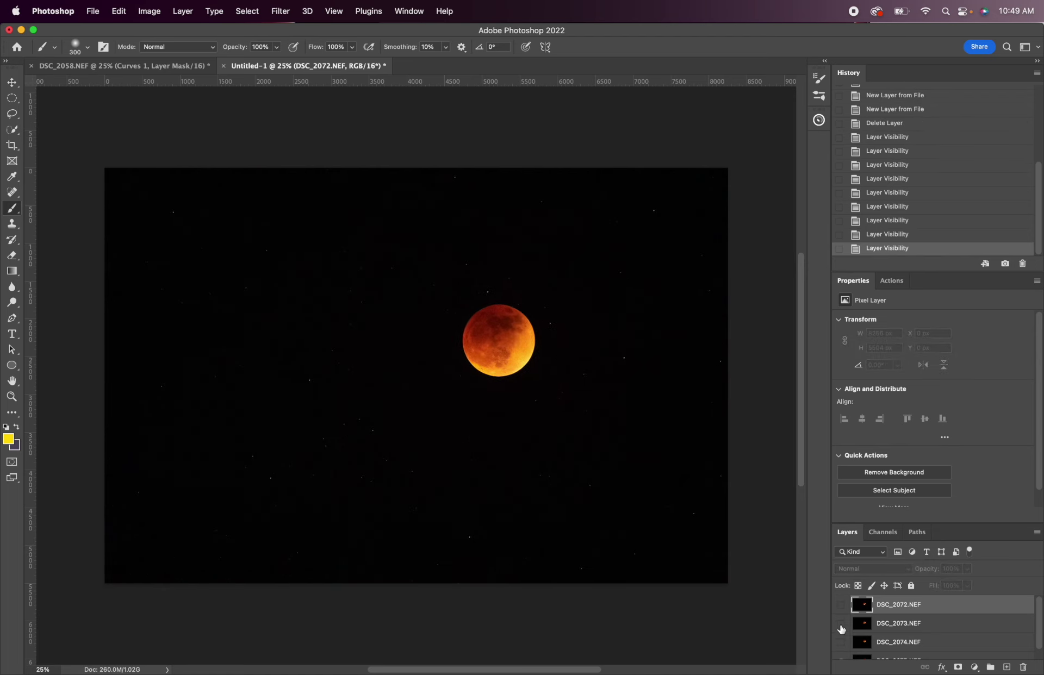
click(840, 623)
click(841, 604)
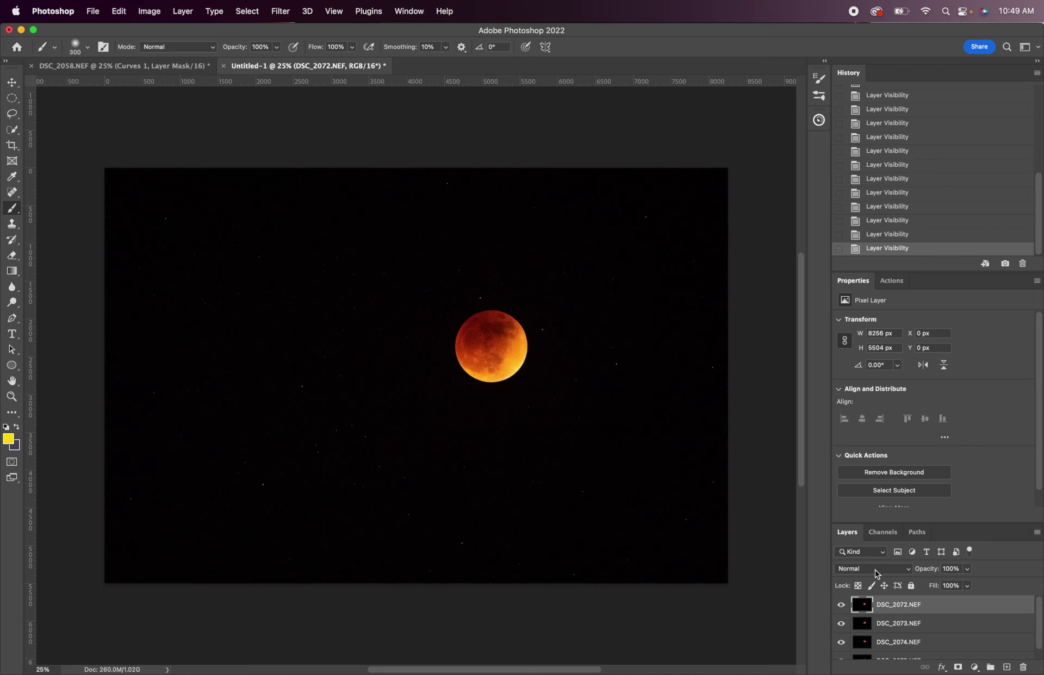
- Set DSC_2072.NEF to Difference blending and zoom in on the moon with the Move tool
click(875, 571)
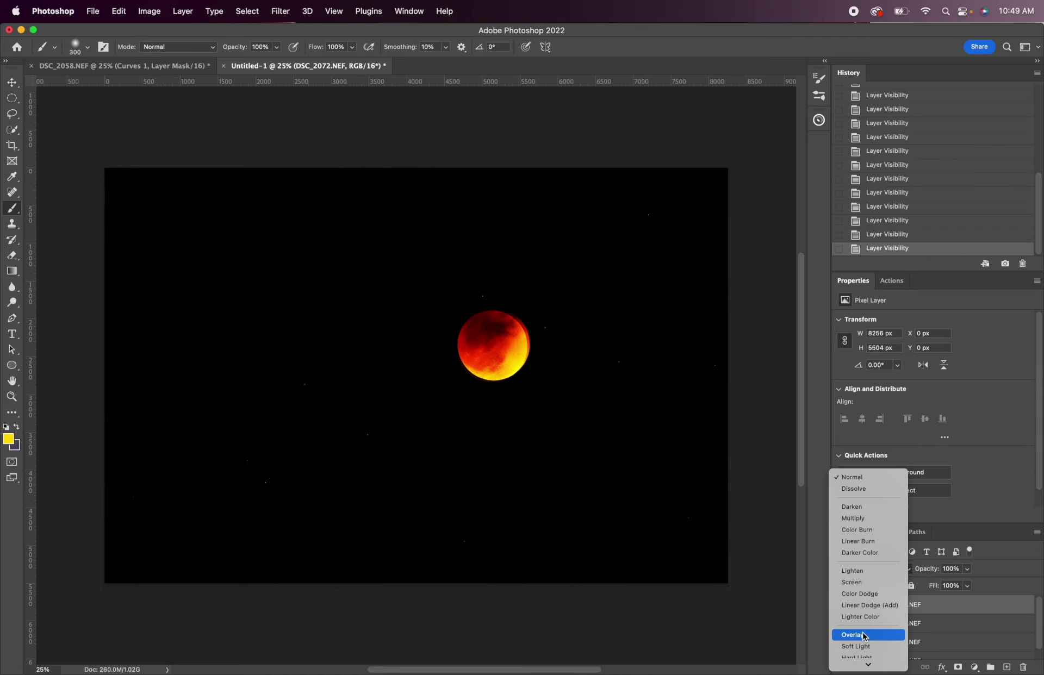
scroll(864, 636, down, 3)
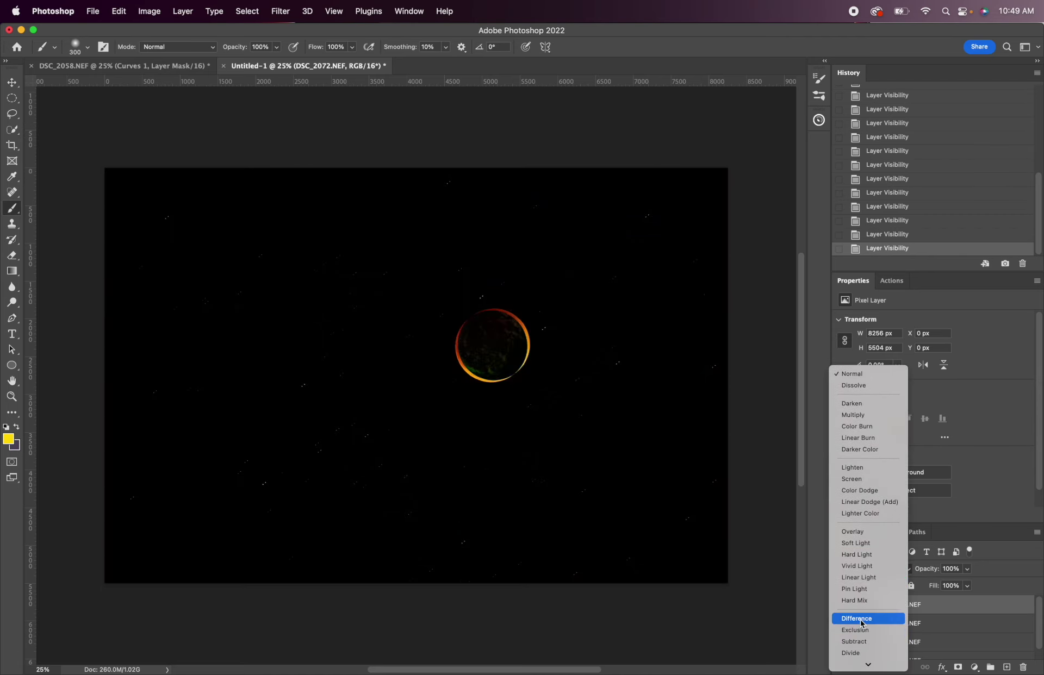
click(860, 619)
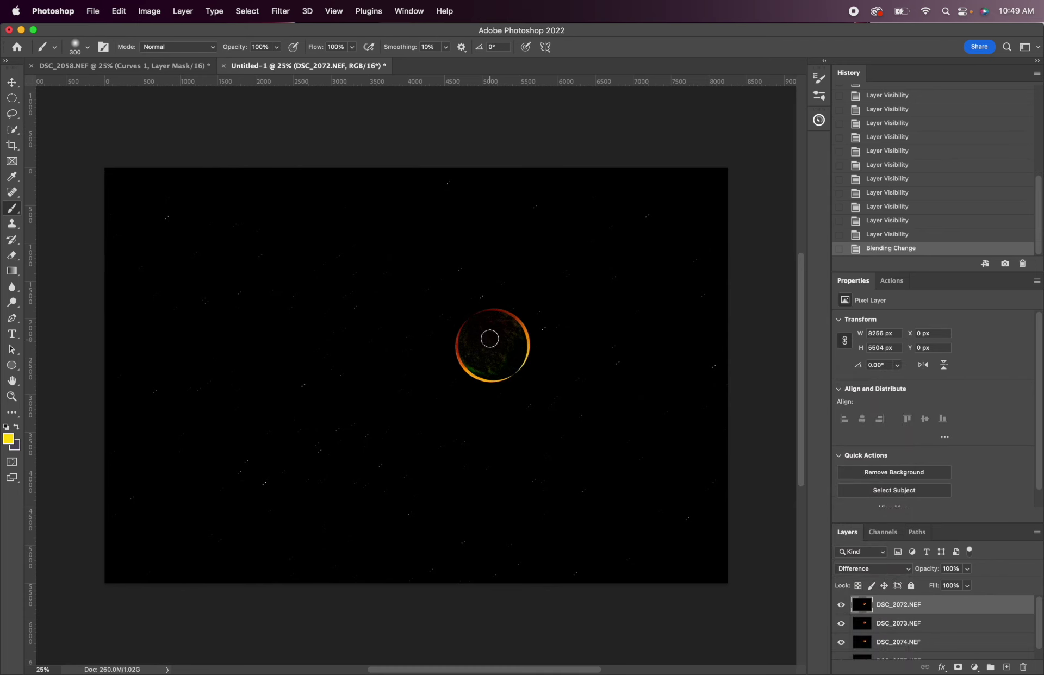
key(v)
key(super)
key(super+equal)
key(super+equal)
key(super+equal)
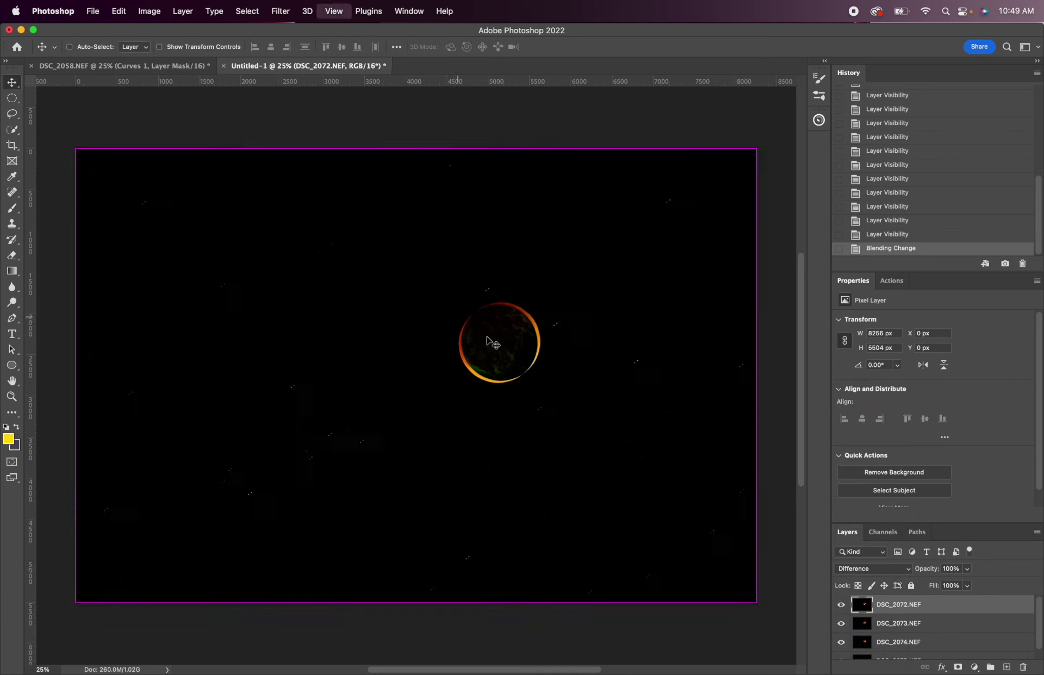
scroll(493, 342, right, 5)
scroll(492, 342, up, 2)
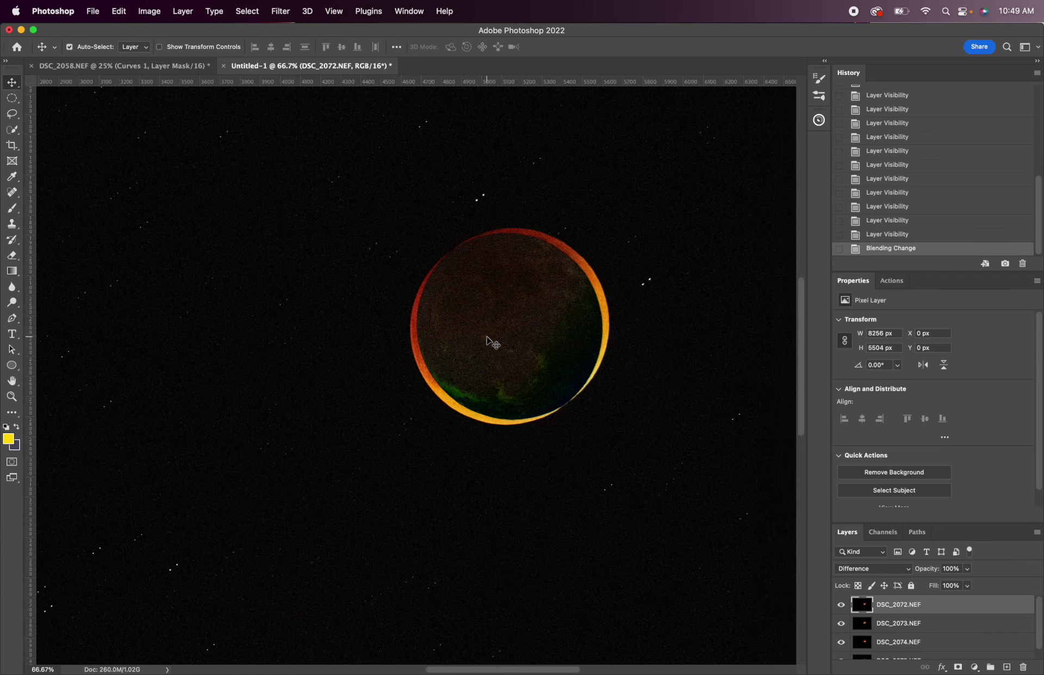
right_click(13, 86)
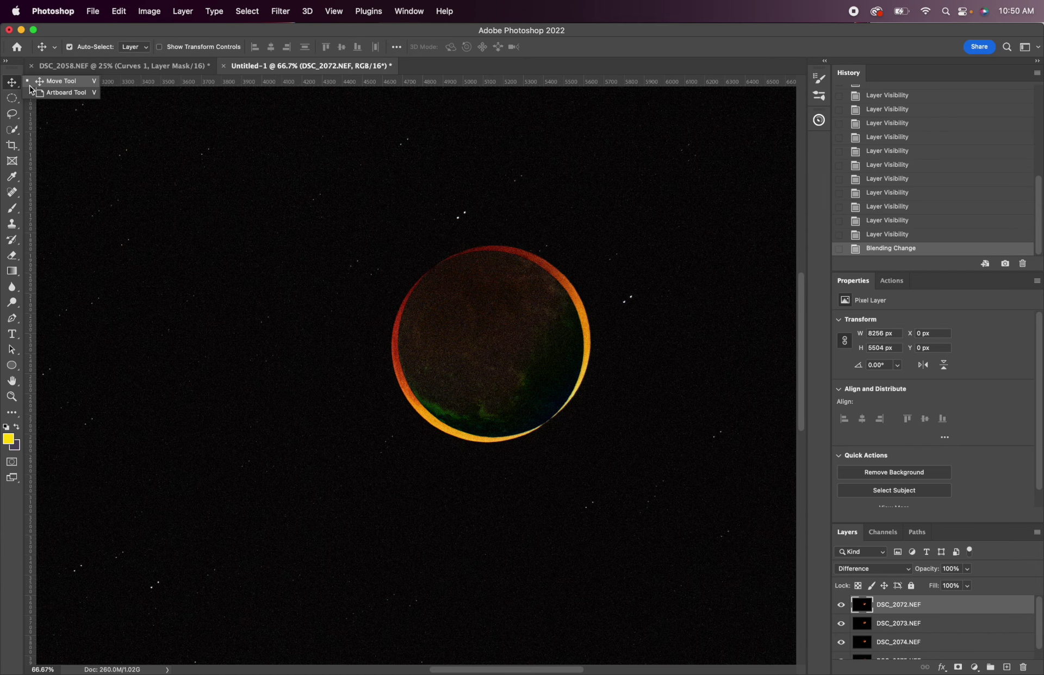
click(43, 83)
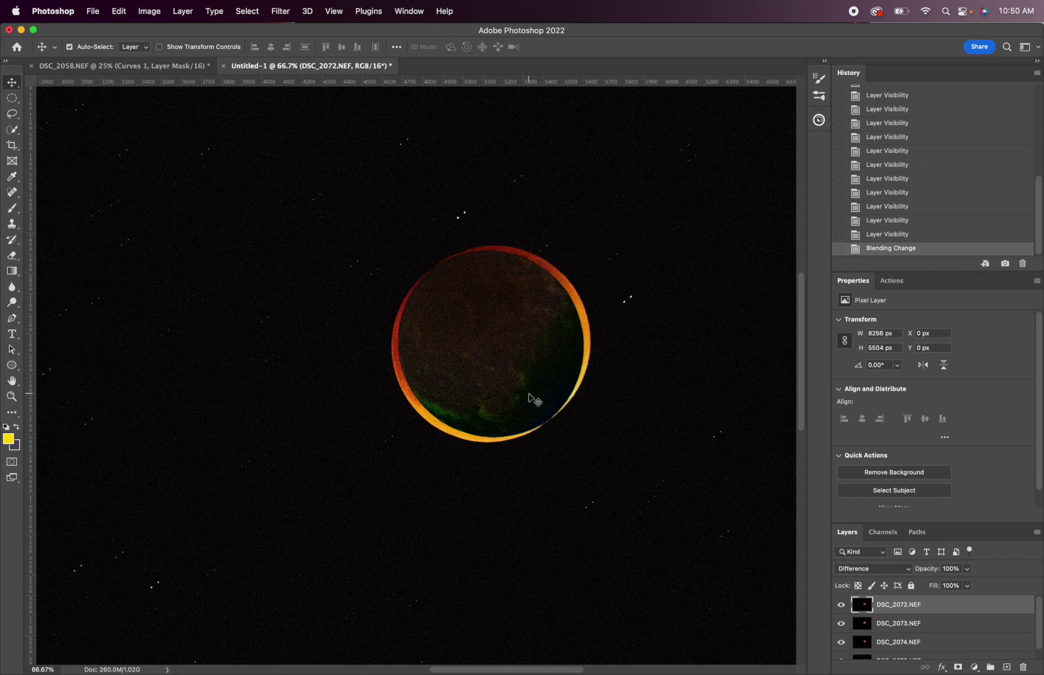
- Nudge DSC_2072.NEF to X 34 px, Y -27 px until the moon outline nearly cancels
key(Left)
key(Left)
key(Right)
key(Right)
key(Right)
key(Right)
key(Right)
key(Right)
key(Right)
key(Right)
key(Right)
key(Right)
key(Right)
key(Right)
key(Right)
key(Right)
key(Right)
key(Right)
key(Right)
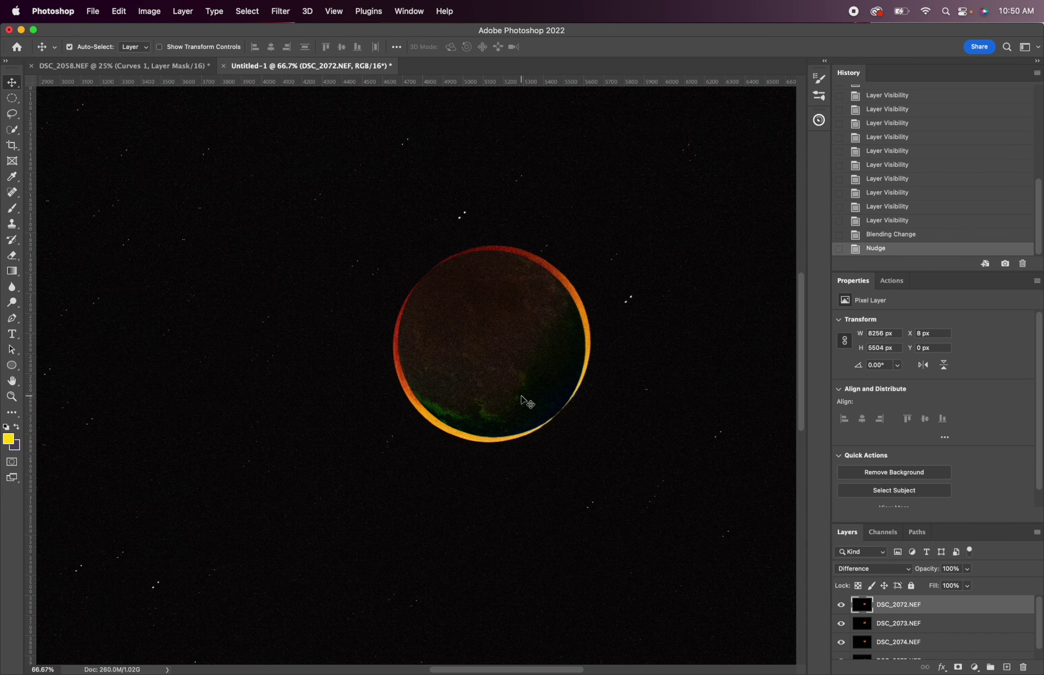
key(Right)
key(Right)
key(Right)
key(Right)
key(Right)
key(Right)
key(Right)
key(Right)
key(Right)
key(Right)
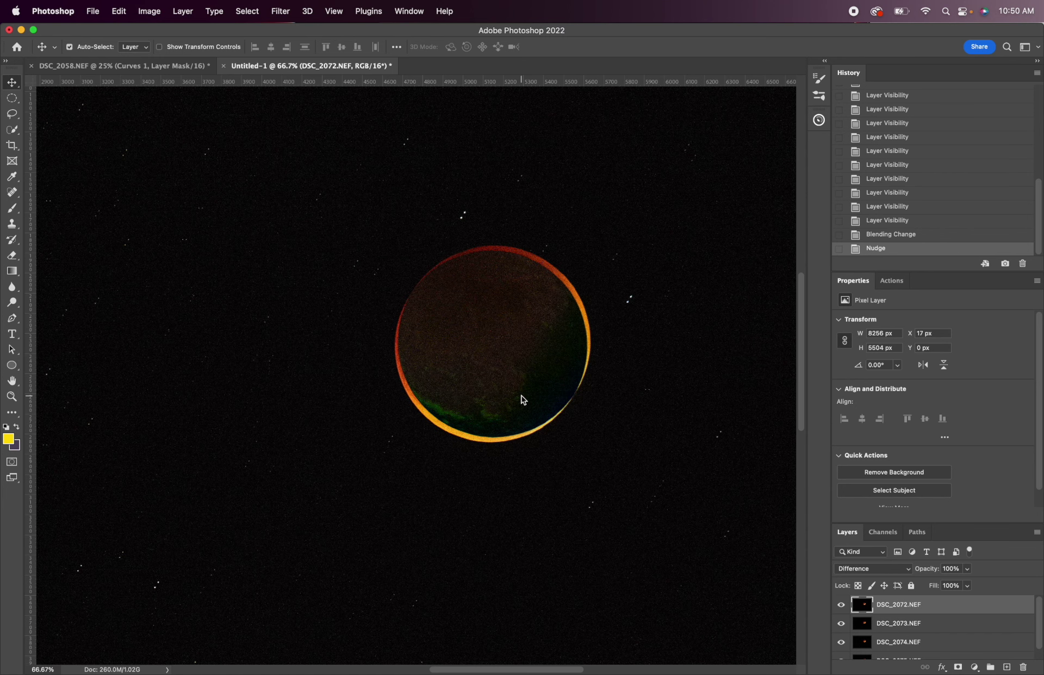
key(Right)
key(Right)
key(Right)
key(Right)
key(Right)
key(Right)
key(Right)
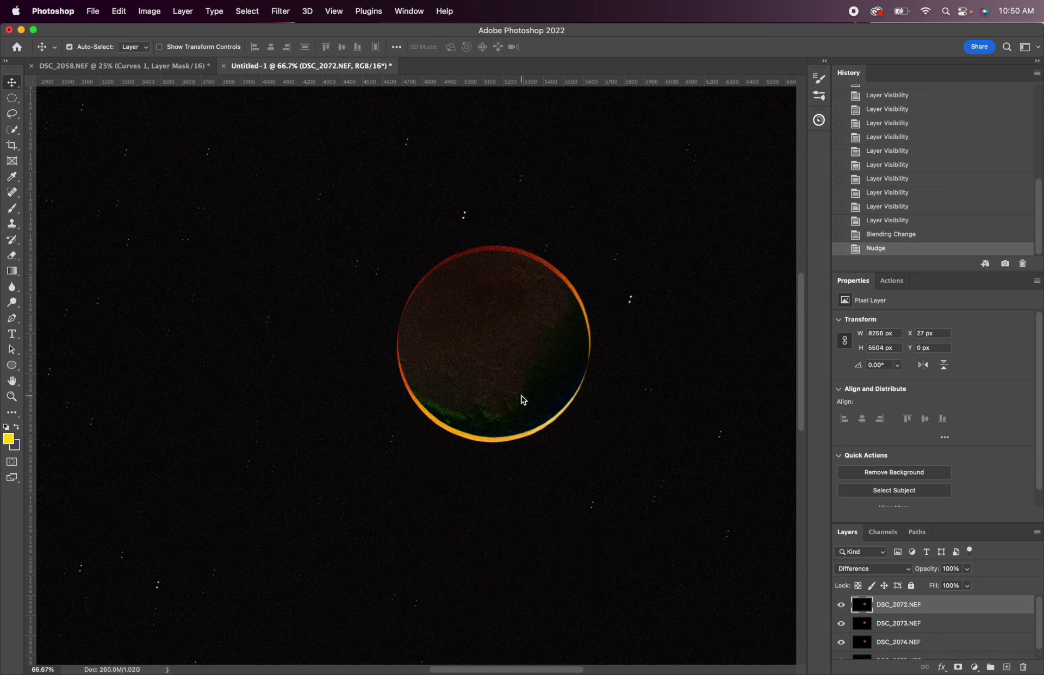
key(Up)
key(Up)
key(Up)
key(Up)
key(Up)
key(Up)
key(Up)
key(Up)
key(Up)
key(Up)
key(Up)
key(Up)
key(Up)
key(Up)
key(Up)
key(Up)
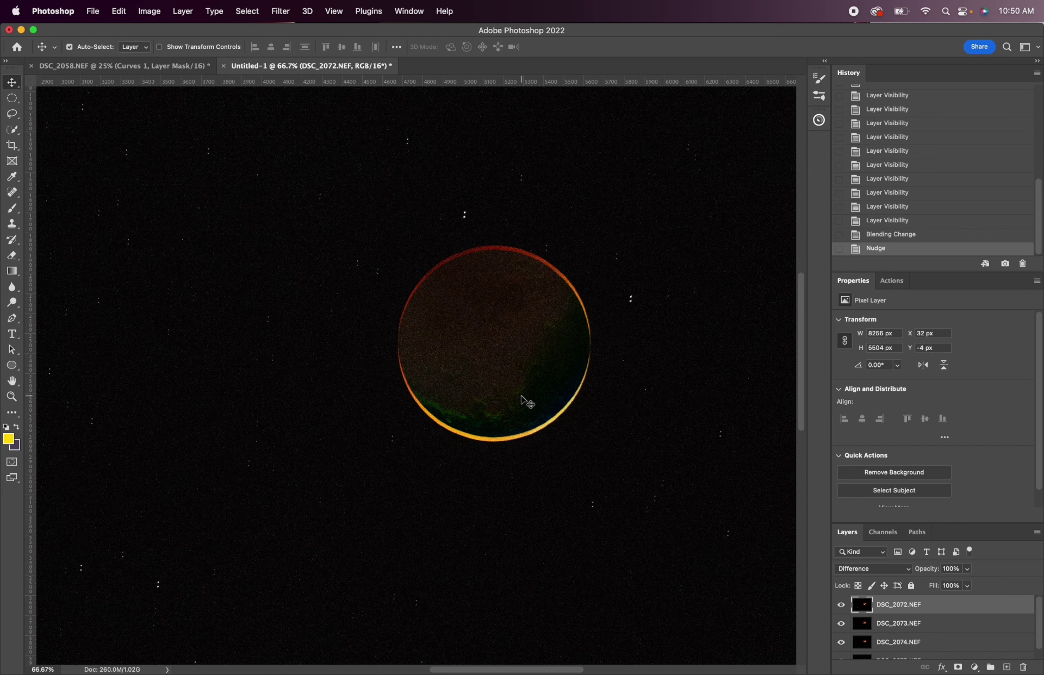
key(Up)
key(Up)
key(Up)
key(Up)
key(Up)
key(Up)
key(Up)
key(Up)
key(Up)
key(Up)
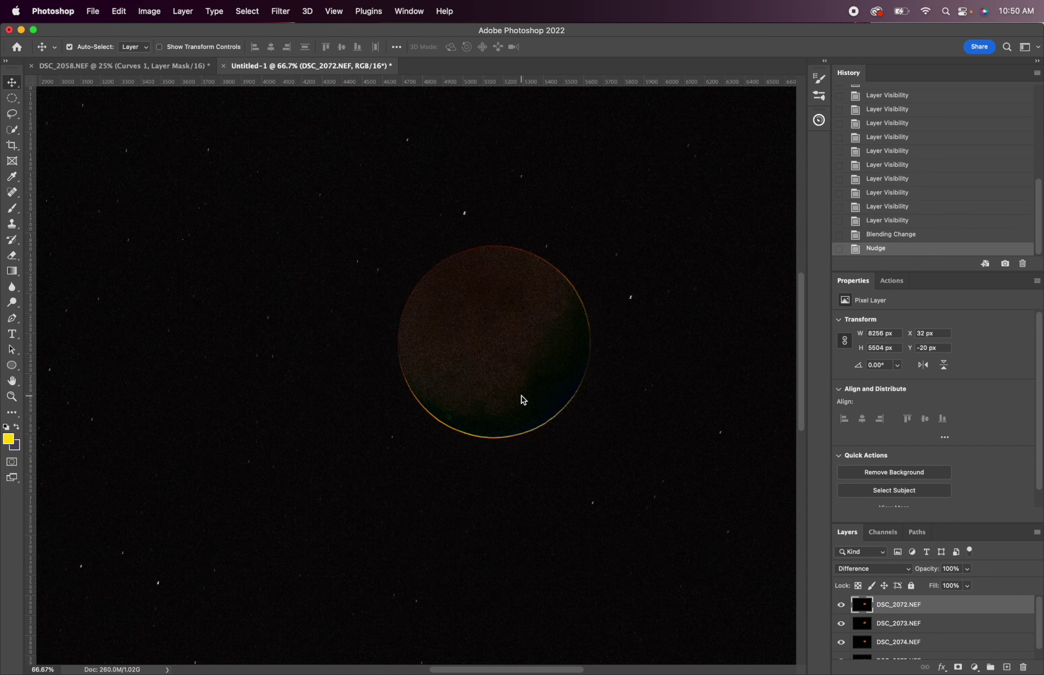
key(Up)
key(Right)
key(Right)
key(Down)
key(Left)
key(Left)
key(Up)
key(Up)
scroll(521, 400, right, 4)
scroll(521, 401, down, 2)
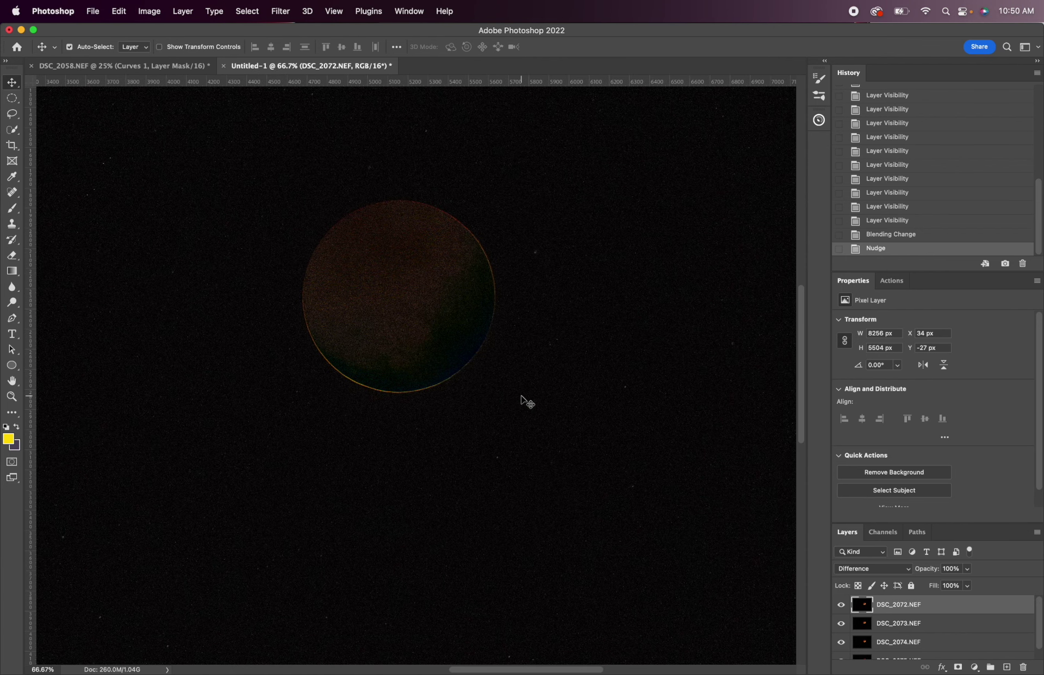
scroll(520, 400, up, 5)
scroll(521, 400, right, 6)
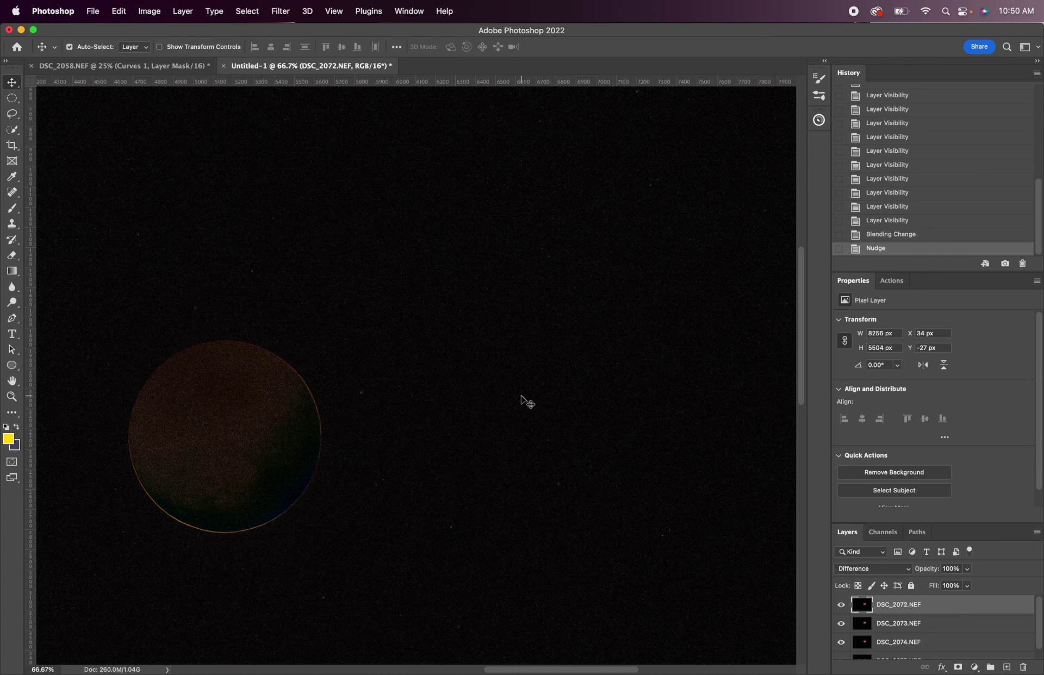
scroll(521, 401, right, 6)
scroll(521, 401, left, 2)
- Rotate DSC_2072.NEF very slightly with Free Transform and nudge it up to X 30 px, Y -33 px
key(x)
key(super+t)
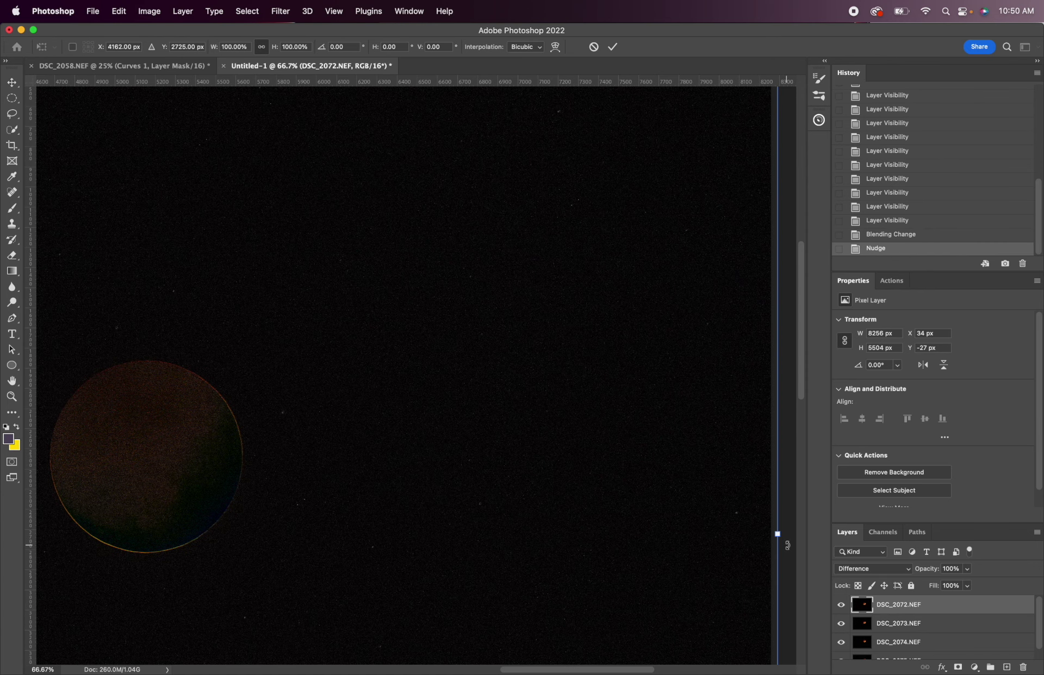
drag(788, 542, 787, 545)
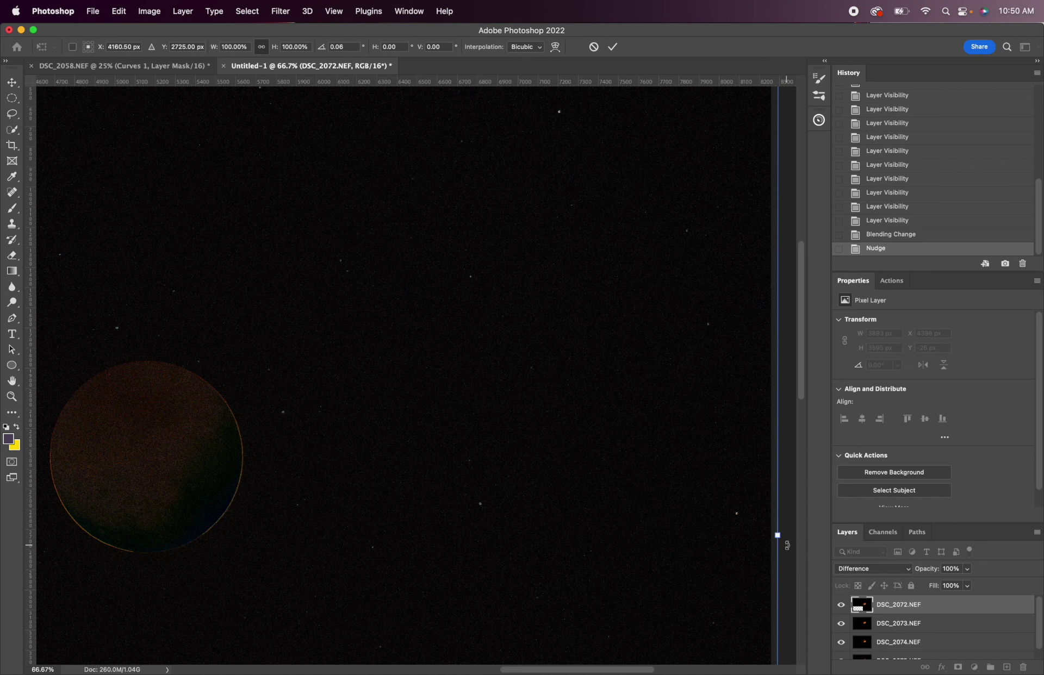
key(Up)
scroll(241, 515, left, 10)
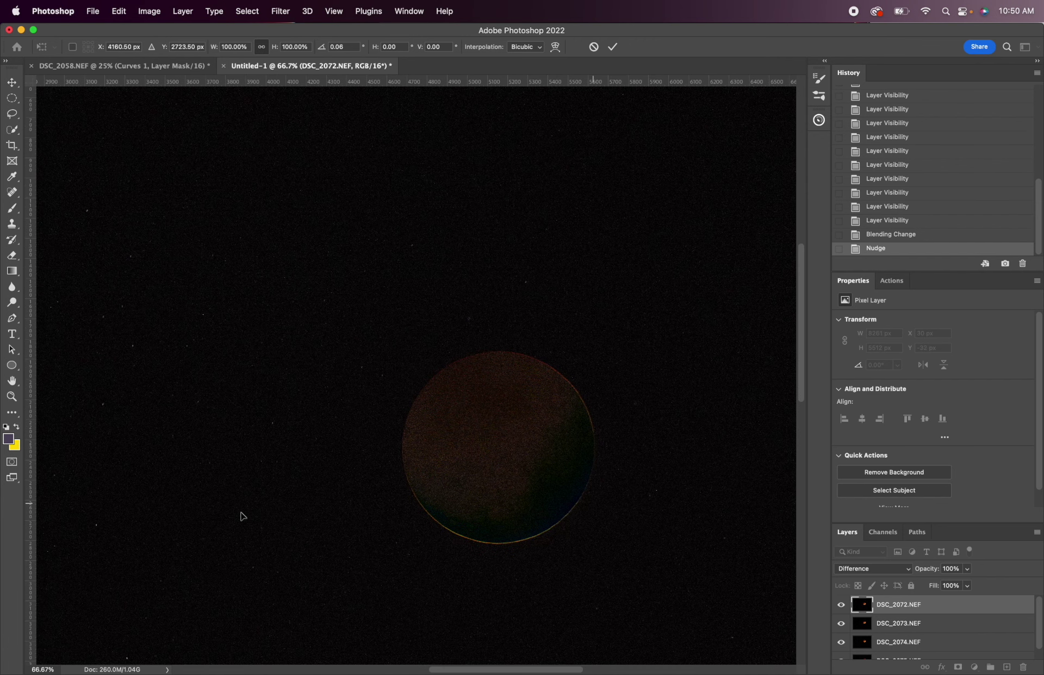
- Return DSC_2072.NEF to Normal blending and toggle its visibility to check the alignment
click(853, 568)
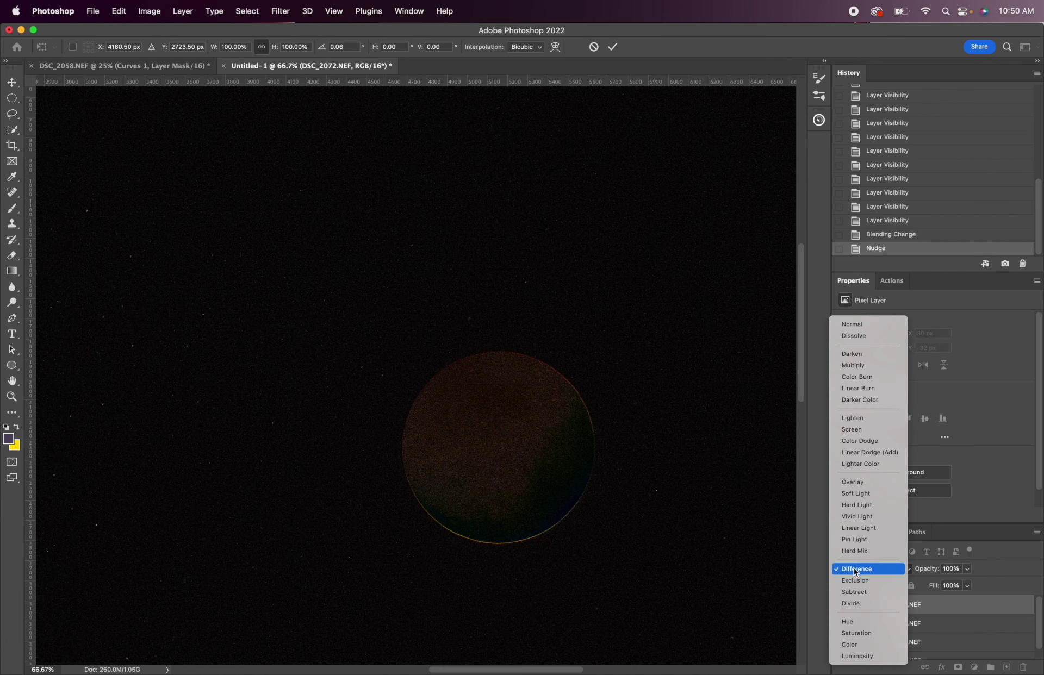
click(850, 326)
click(841, 605)
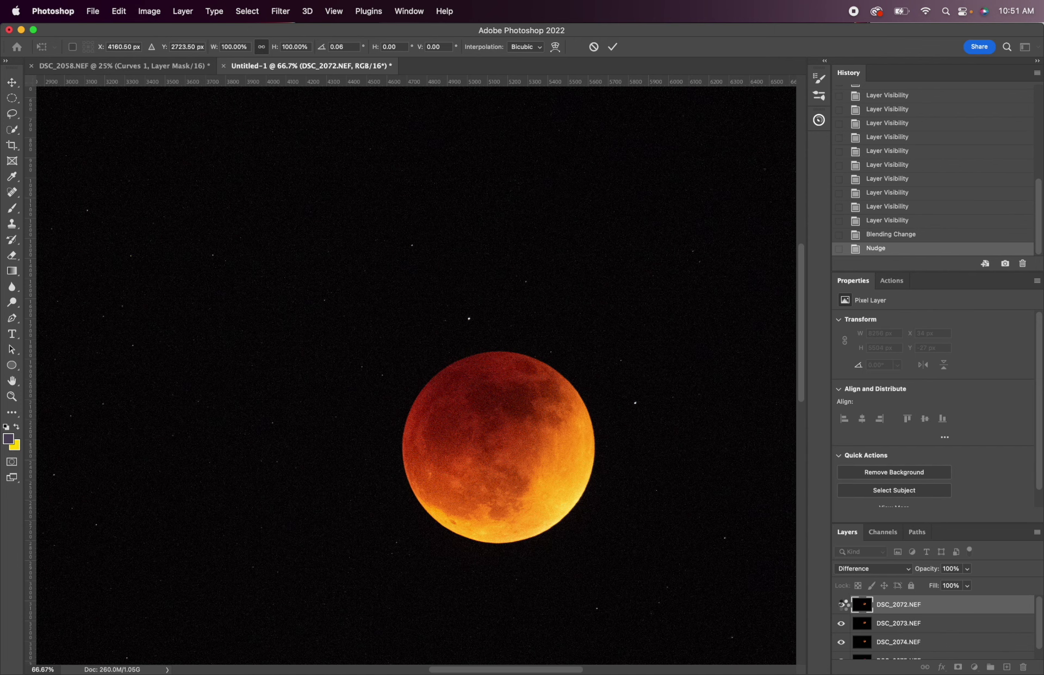
click(841, 605)
click(842, 605)
click(841, 605)
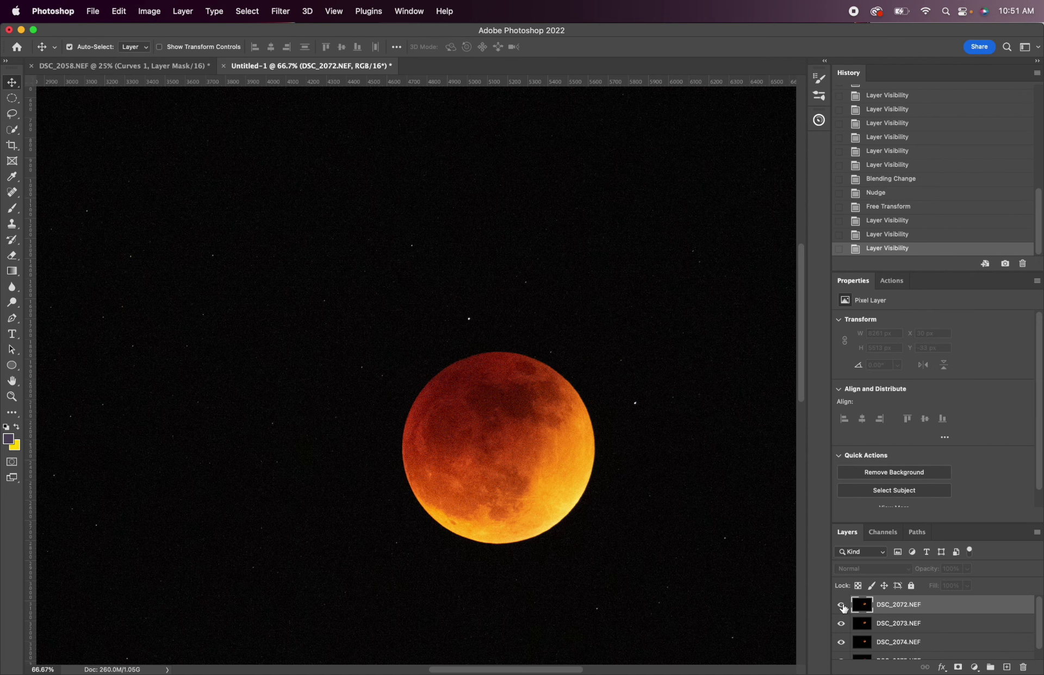
click(842, 605)
click(842, 605)
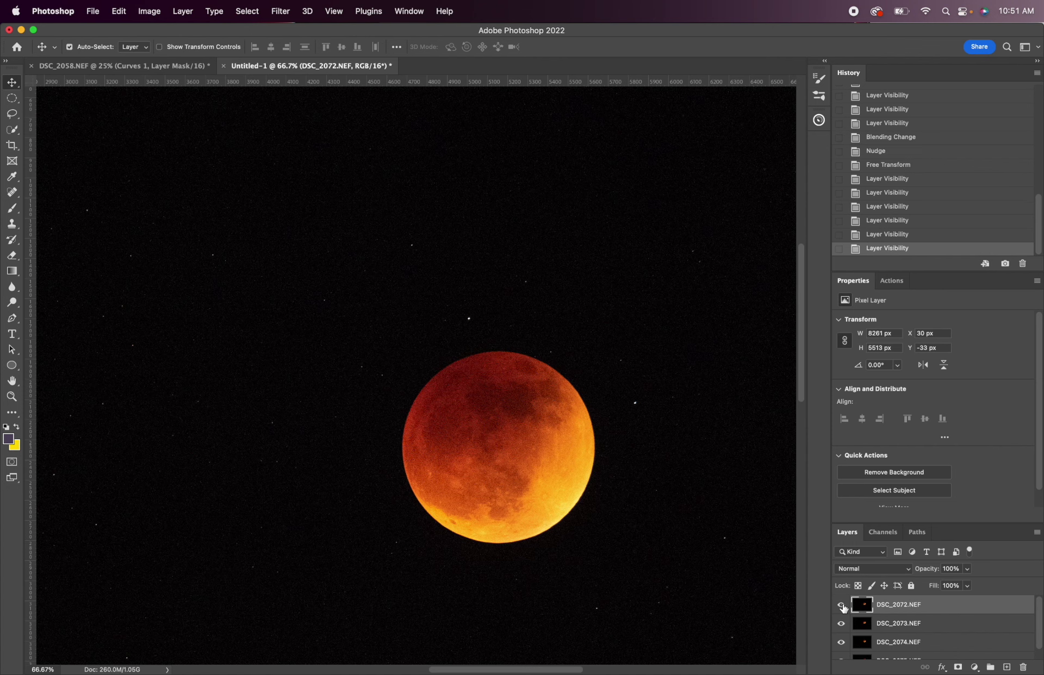
click(841, 605)
click(842, 606)
click(842, 606)
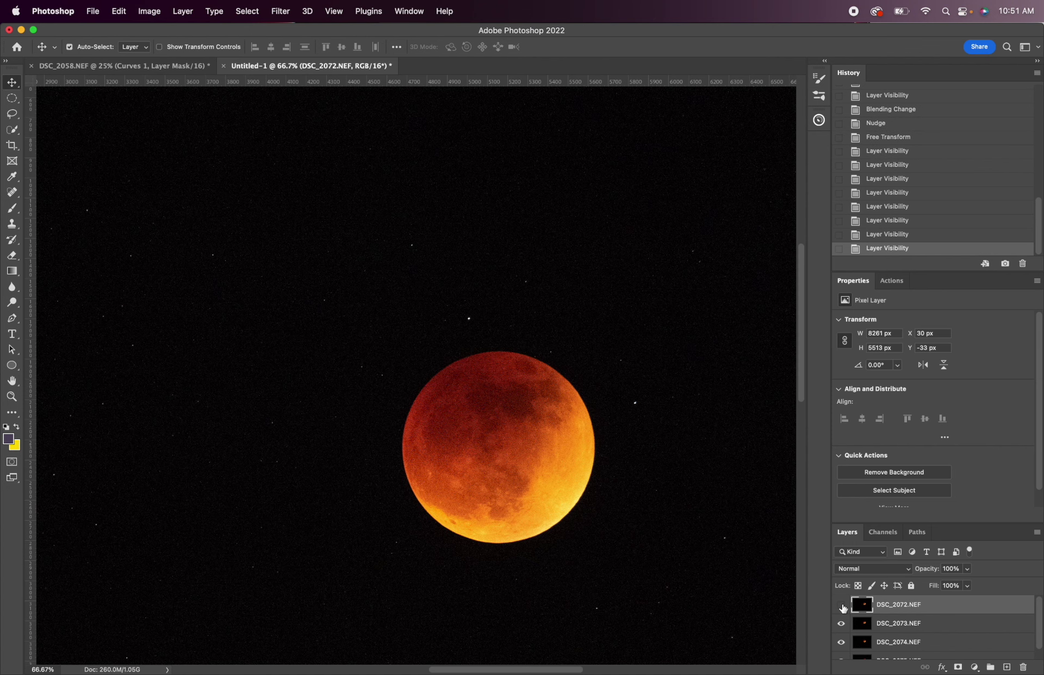
click(842, 606)
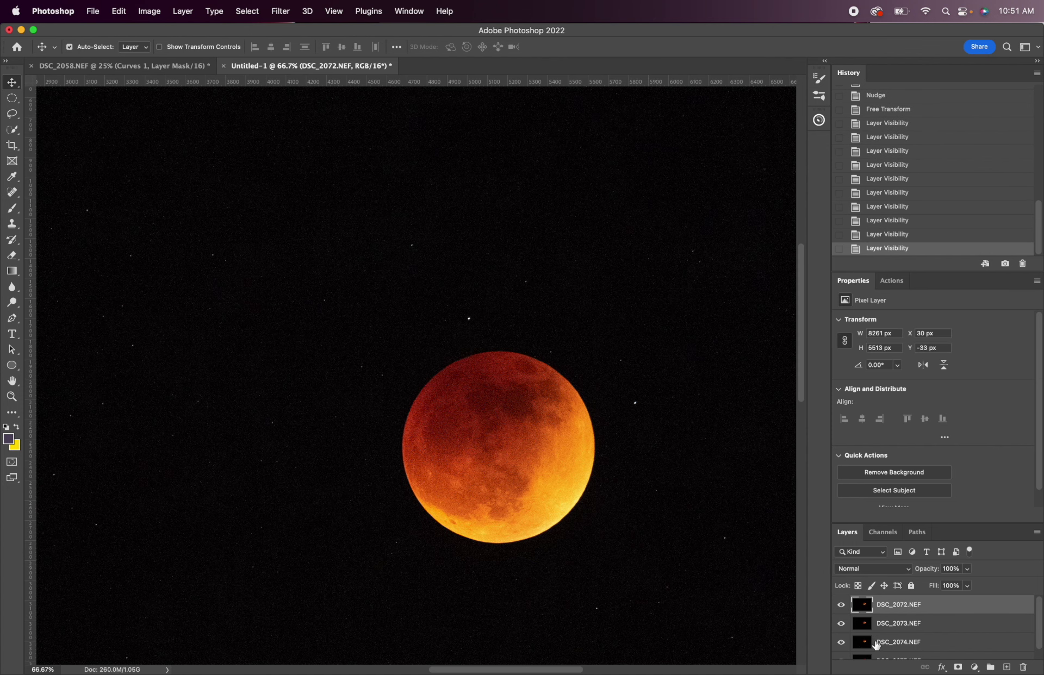
- Move DSC_2074.NEF to the top of the stack and set it to Difference blending
drag(928, 643, 927, 597)
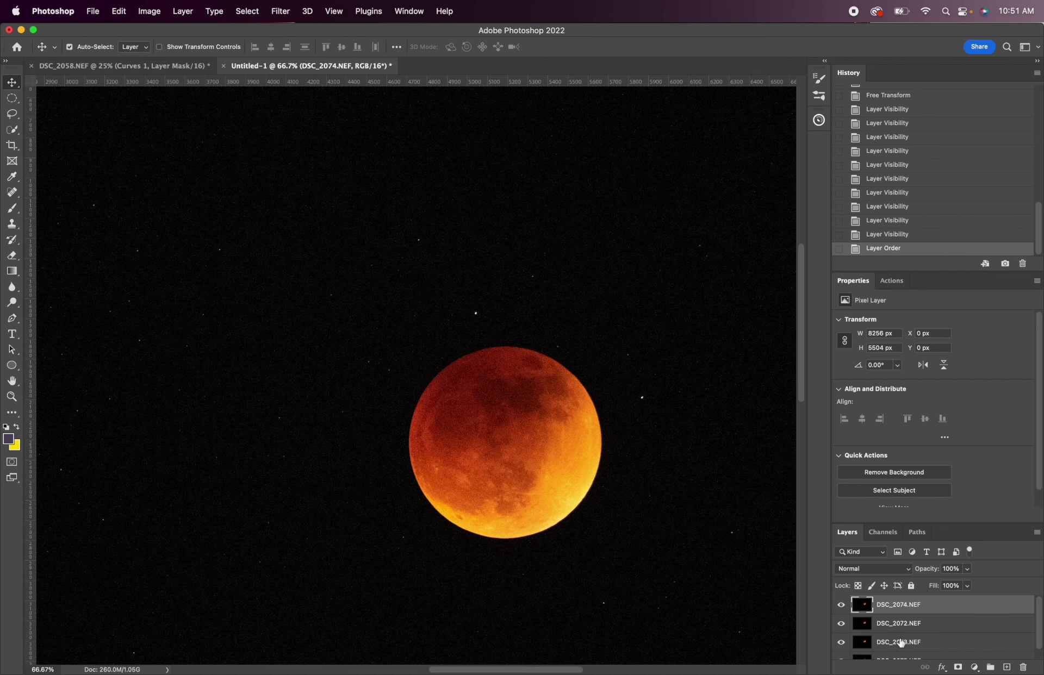
click(863, 575)
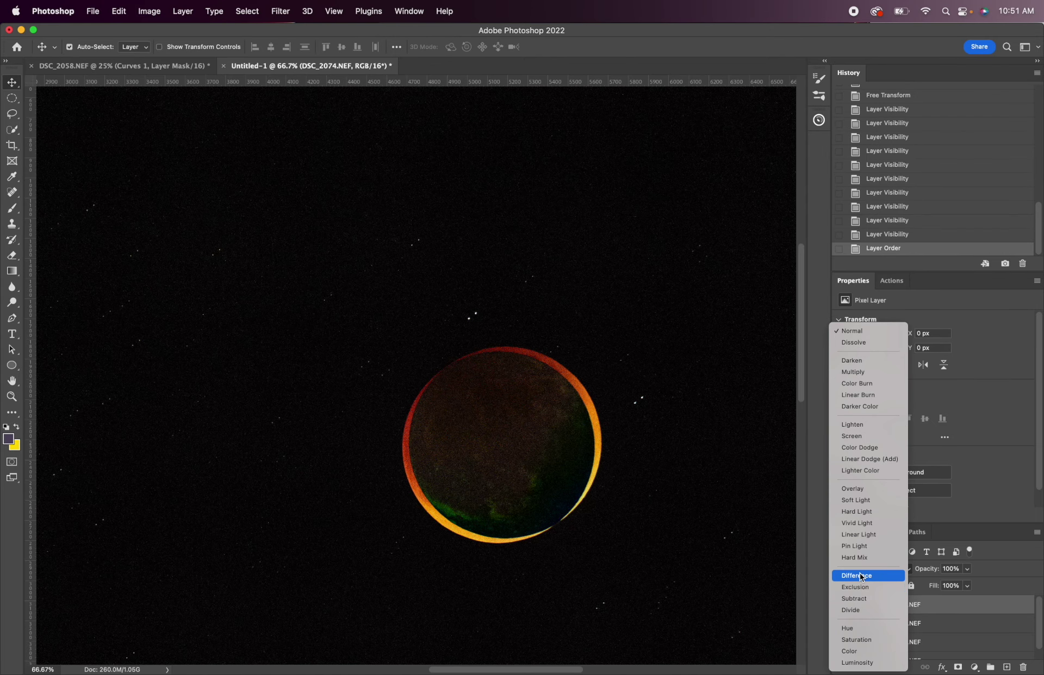
click(856, 575)
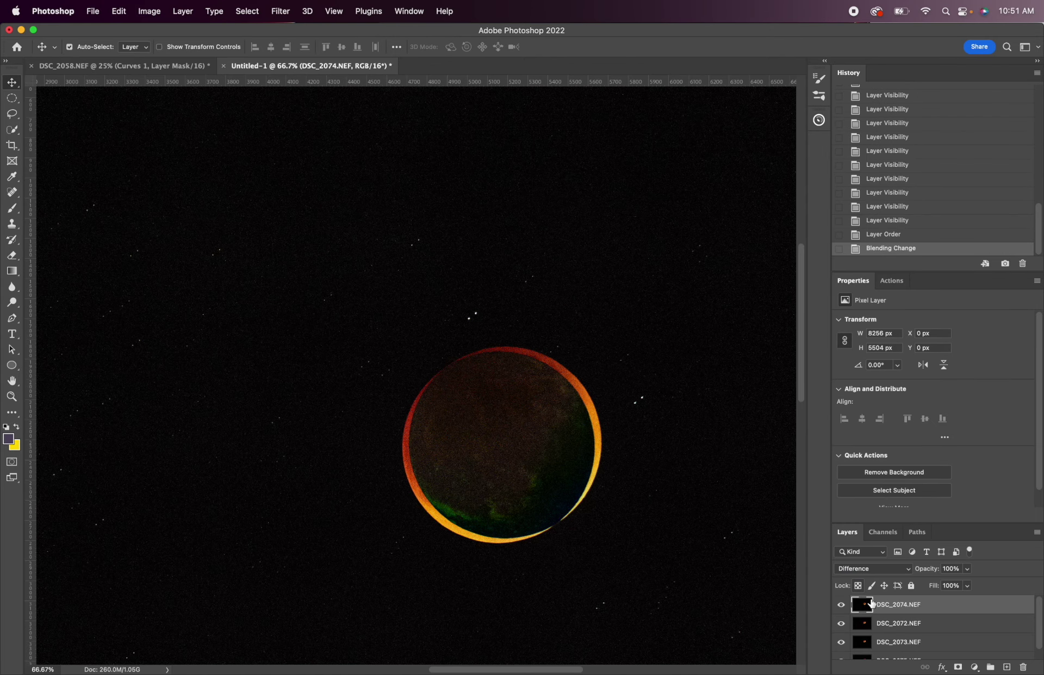
- Nudge DSC_2074.NEF left and down to X -35 px, Y 27 px to line up the moons
key(Left)
key(super+z)
scroll(490, 406, right, 3)
scroll(489, 407, right, 1)
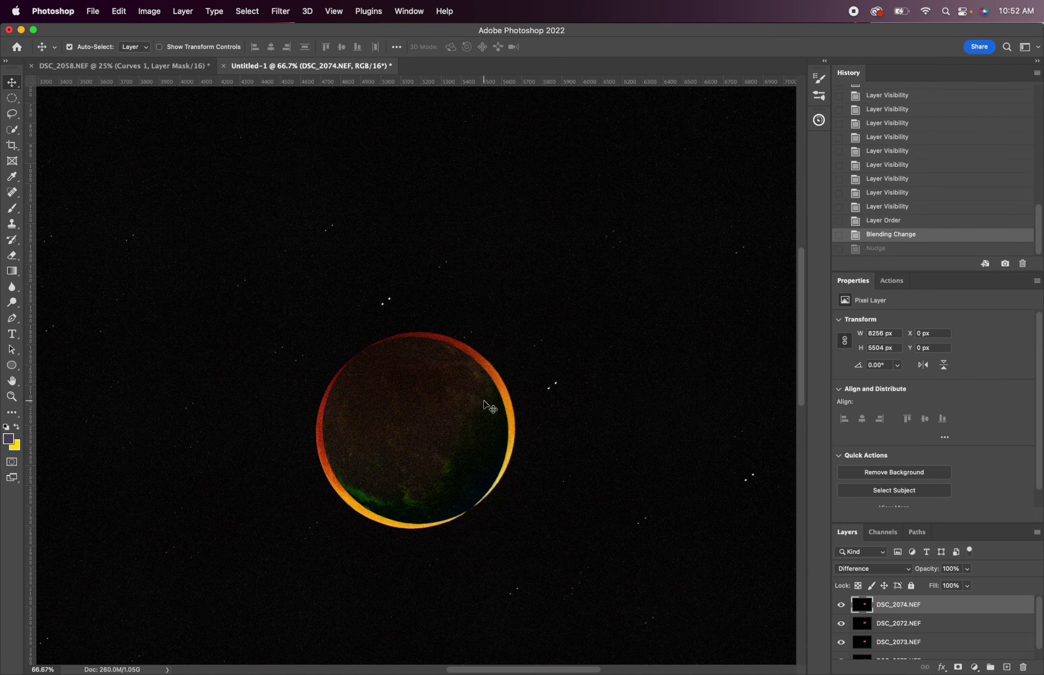
key(Left)
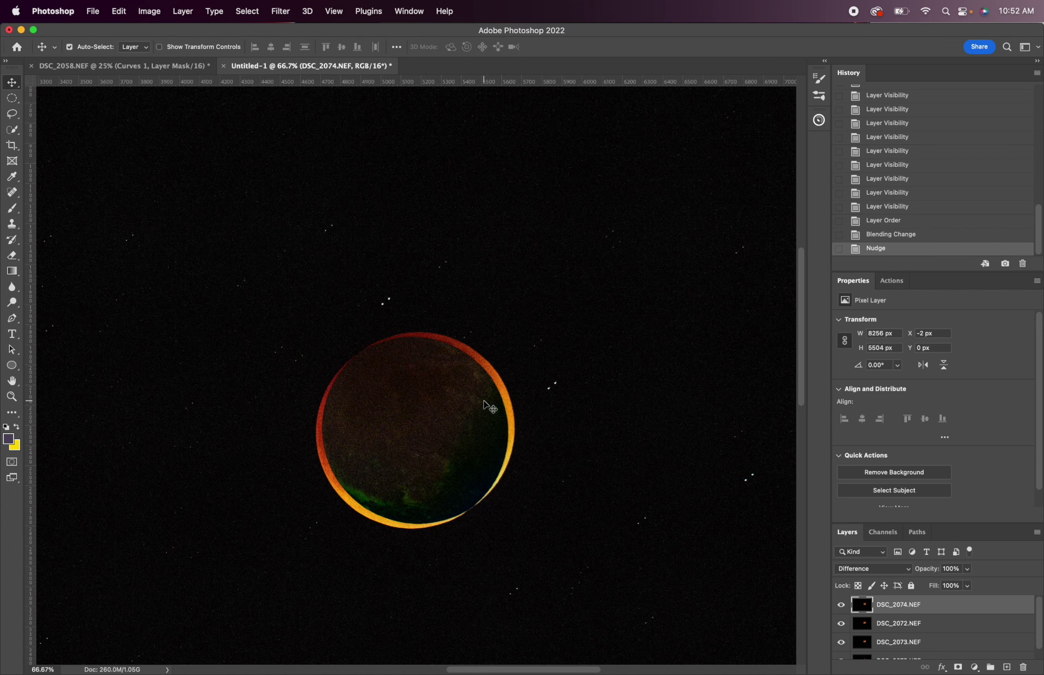
key(Left)
key(Left)
key(Left)
key(Left)
key(Left)
key(Left)
key(Left)
key(Left)
key(Left)
key(Left)
key(Left)
key(Left)
key(Left)
key(Left)
key(Left)
key(Left)
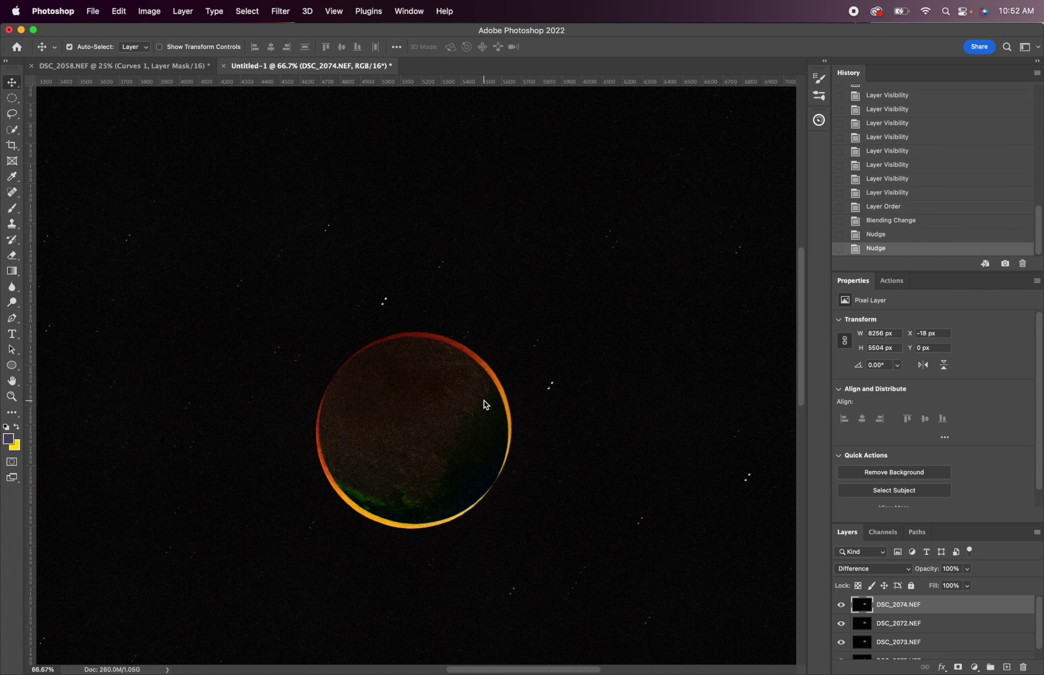
key(Left)
key(Left)
key(Left)
key(Left)
key(Left)
key(Left)
key(Left)
key(Left)
key(Left)
key(Left)
key(Left)
key(Left)
key(Left)
key(Left)
key(Left)
key(Left)
key(Left)
key(Left)
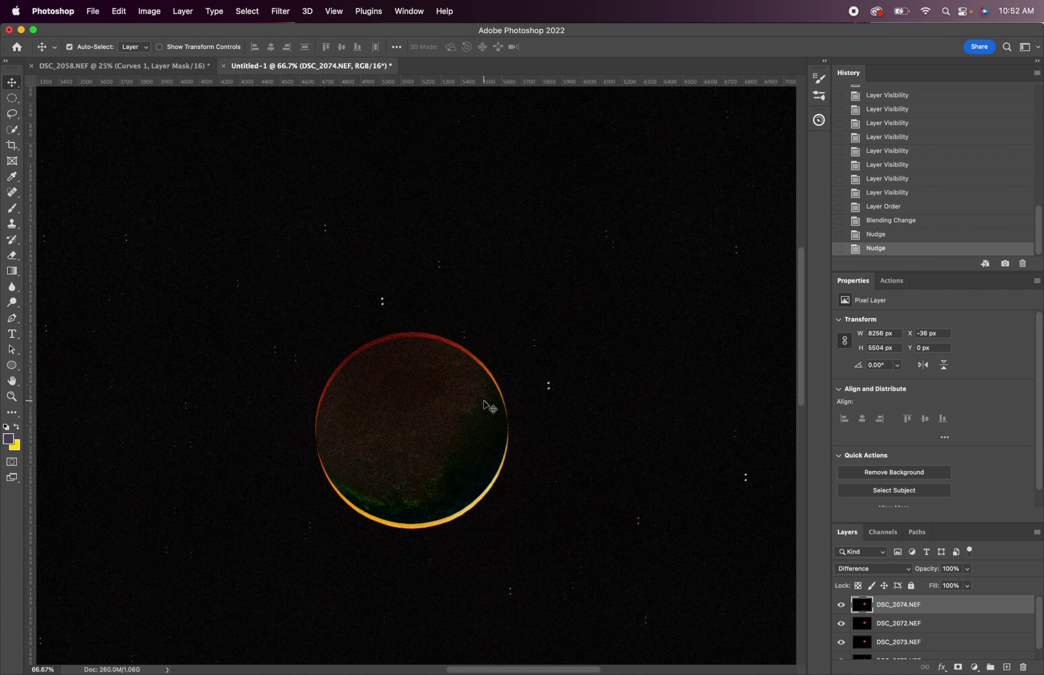
key(Down)
key(Down)
key(Down)
key(Down)
key(Down)
key(Down)
key(Down)
key(Down)
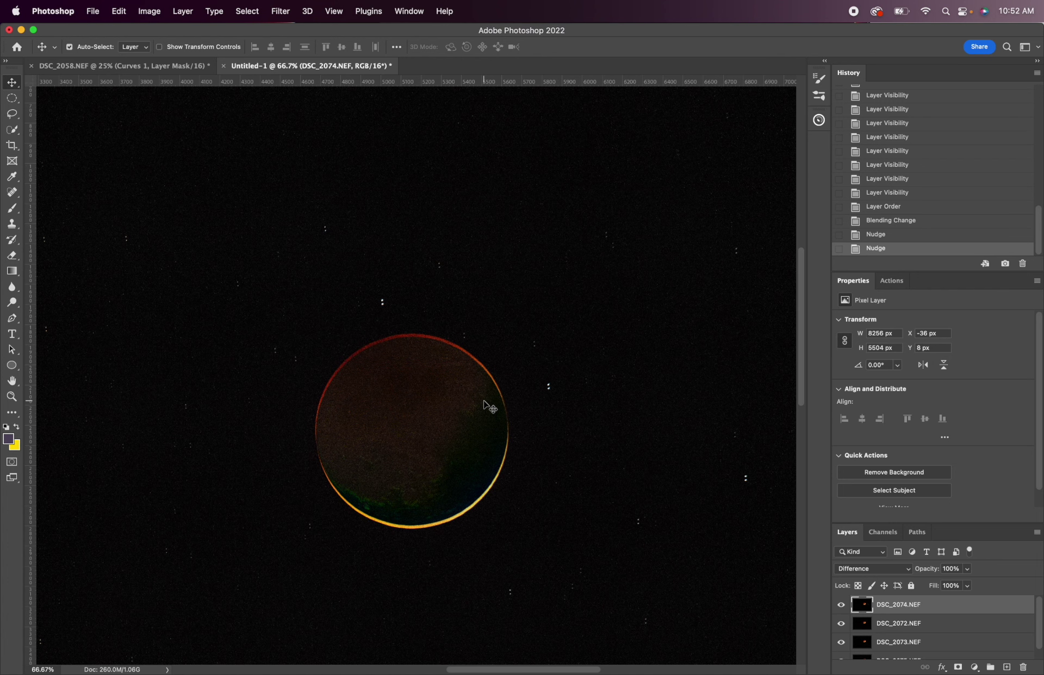
key(Down)
key(Down)
key(Down)
key(Down)
key(Down)
key(Down)
key(Down)
key(Down)
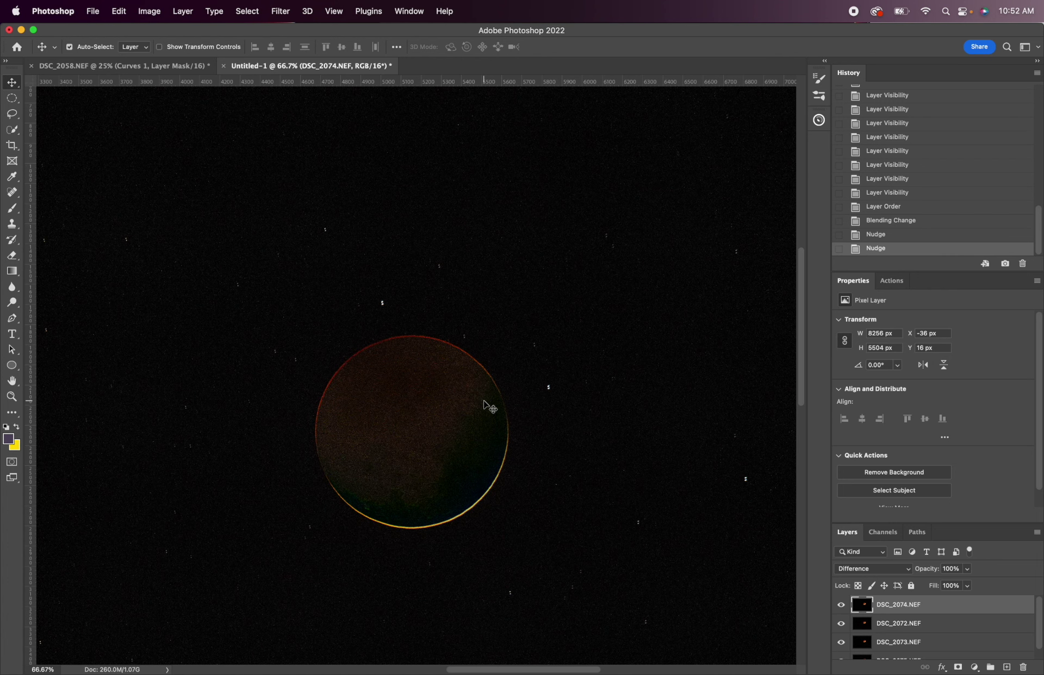
key(Down)
key(Down)
key(Down)
key(Down)
key(Down)
key(Down)
key(Down)
key(Down)
key(Down)
key(Down)
key(Down)
key(Right)
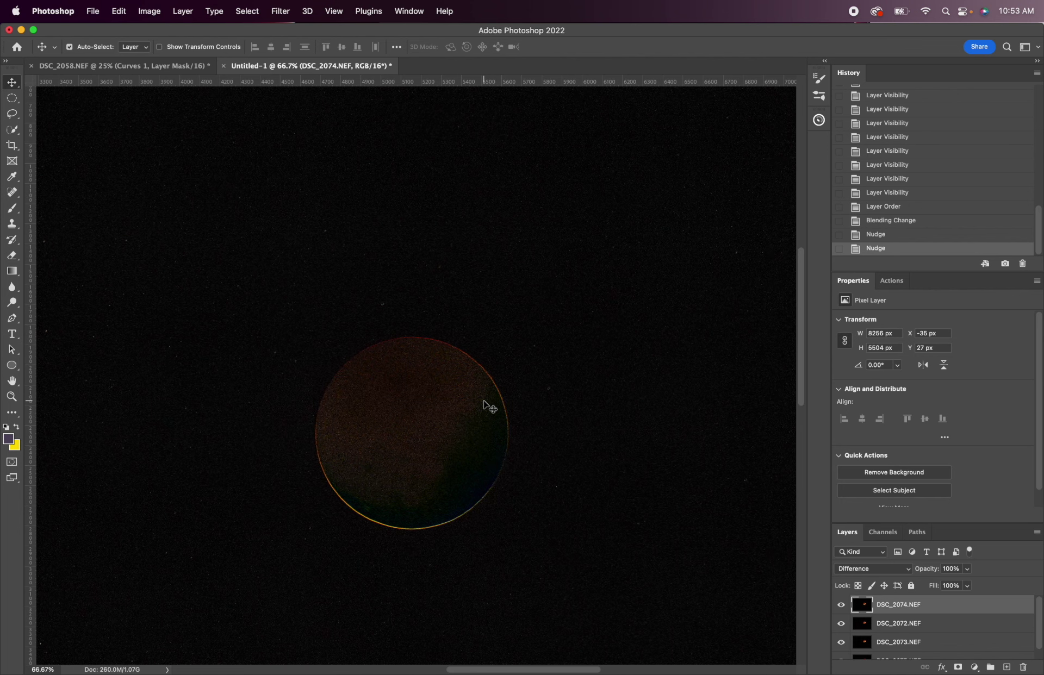
scroll(487, 405, right, 5)
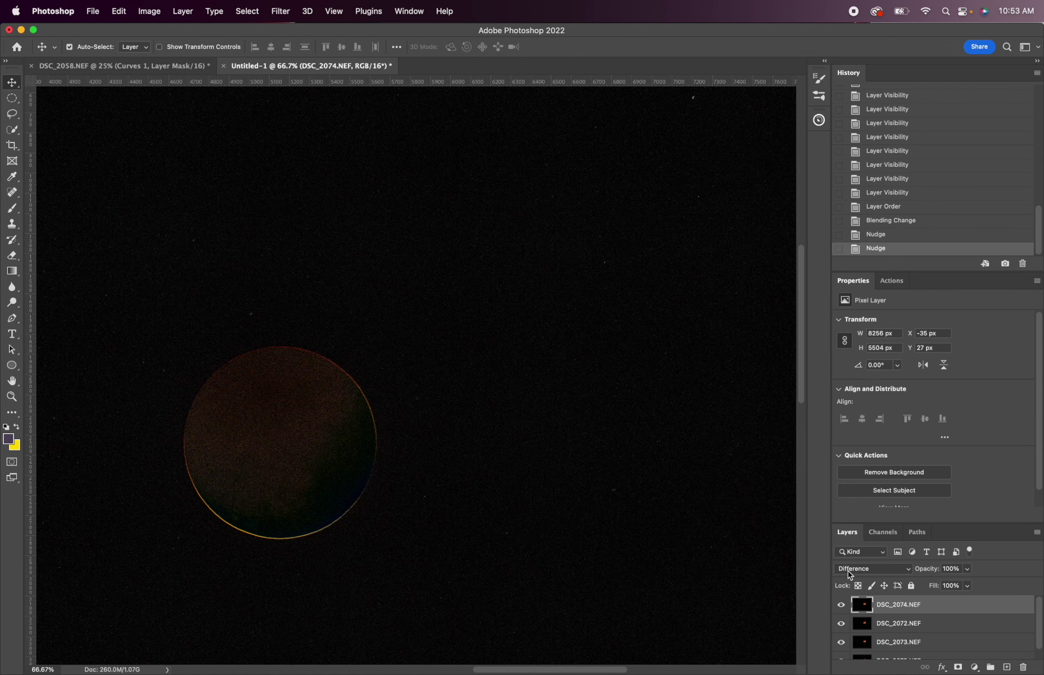
- Switch DSC_2074.NEF to Normal blending and toggle its visibility to compare alignment
click(857, 568)
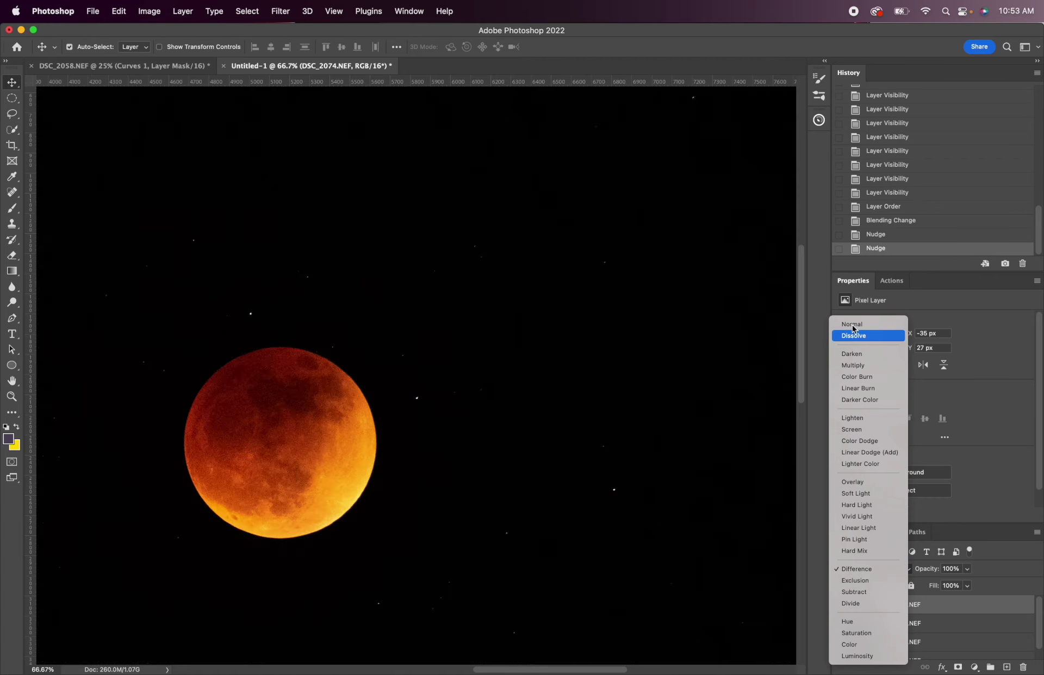
click(852, 325)
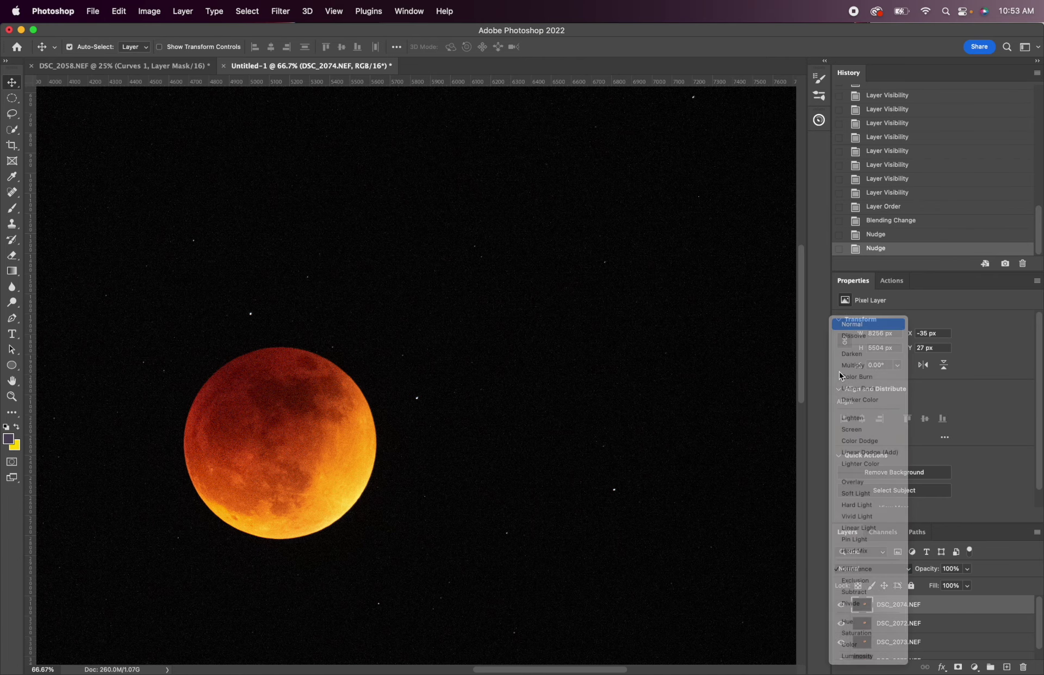
click(841, 604)
click(840, 605)
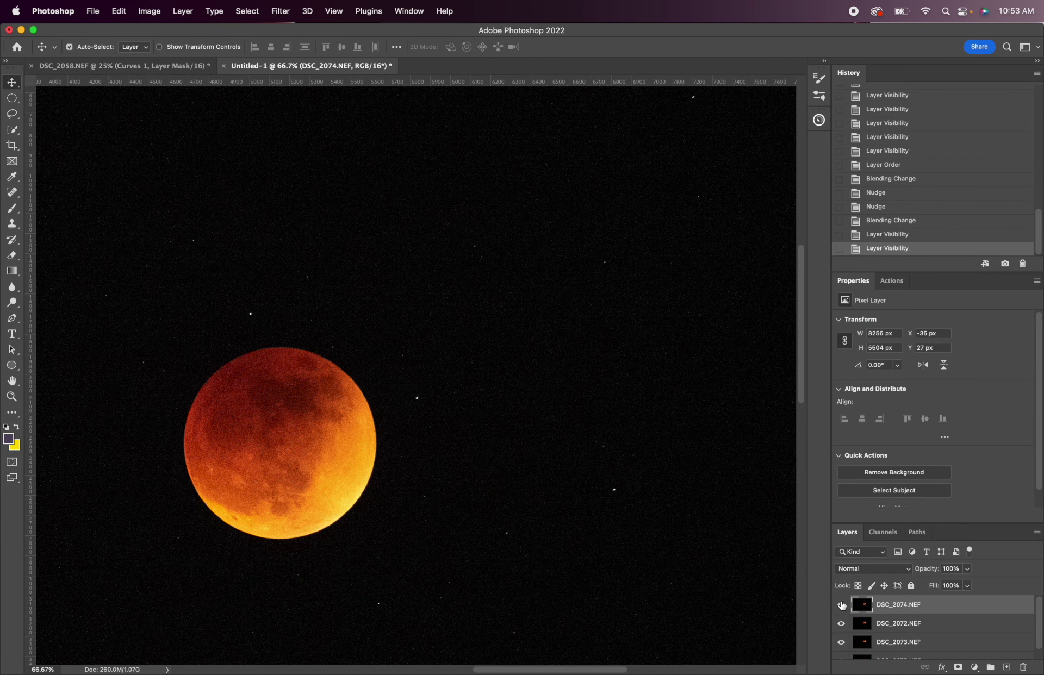
click(841, 605)
click(841, 605)
click(841, 605)
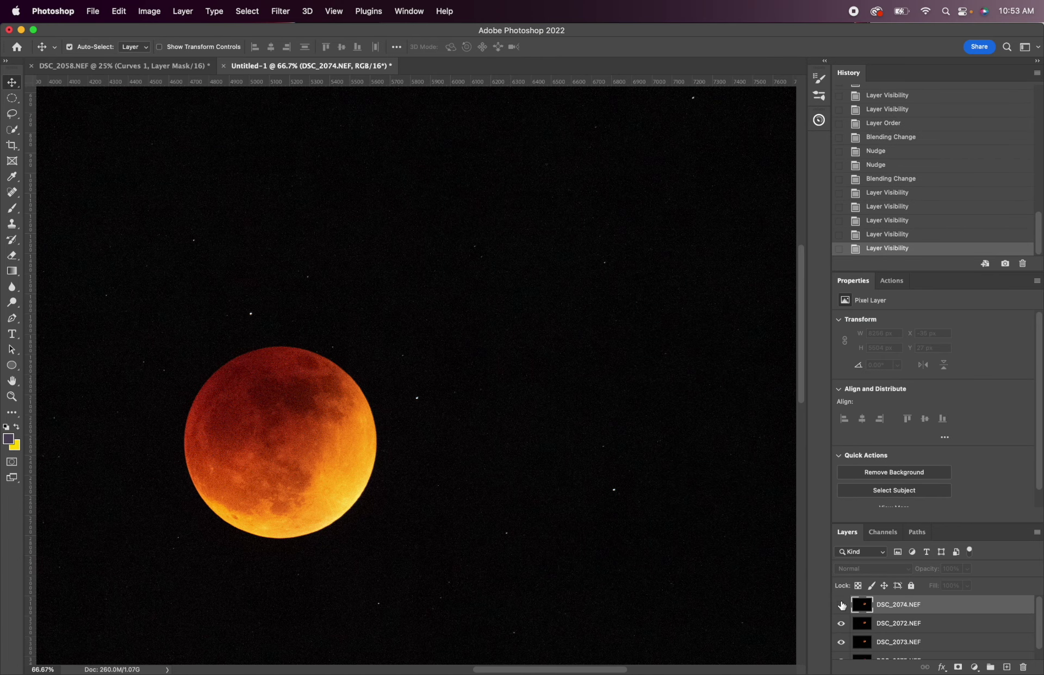
click(841, 604)
click(841, 604)
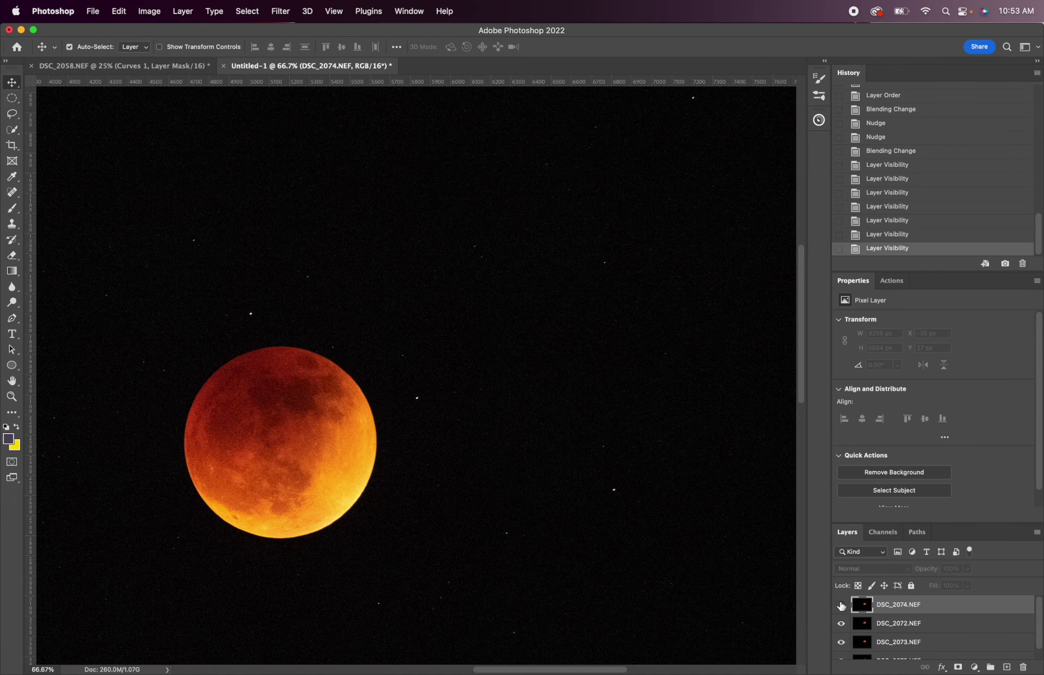
click(841, 605)
click(856, 568)
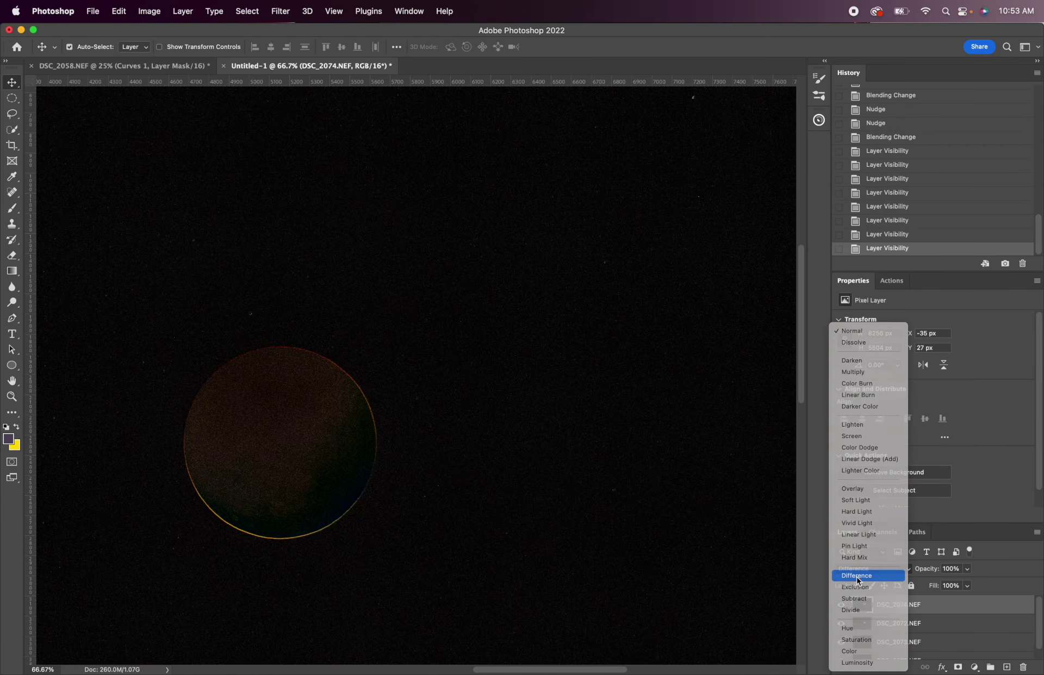
- In Difference mode, rotate DSC_2074.NEF a fraction of a degree, nudge it down, and commit at X -39 px, Y 25 px
click(860, 576)
scroll(506, 448, right, 2)
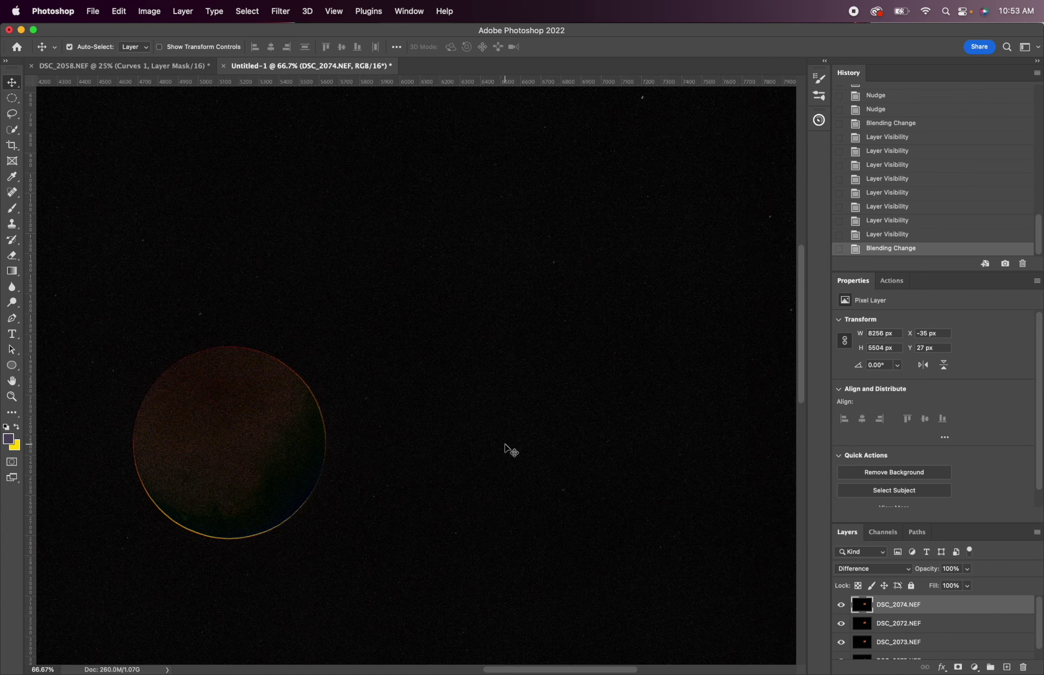
key(ctrl+t)
scroll(506, 447, right, 4)
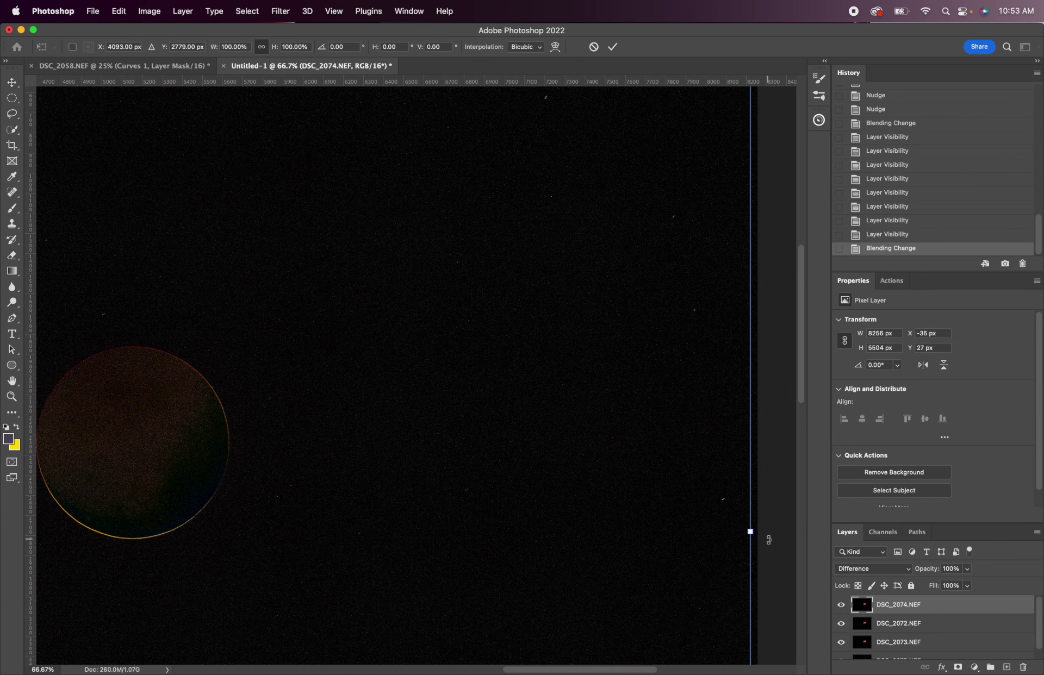
drag(768, 540, 767, 538)
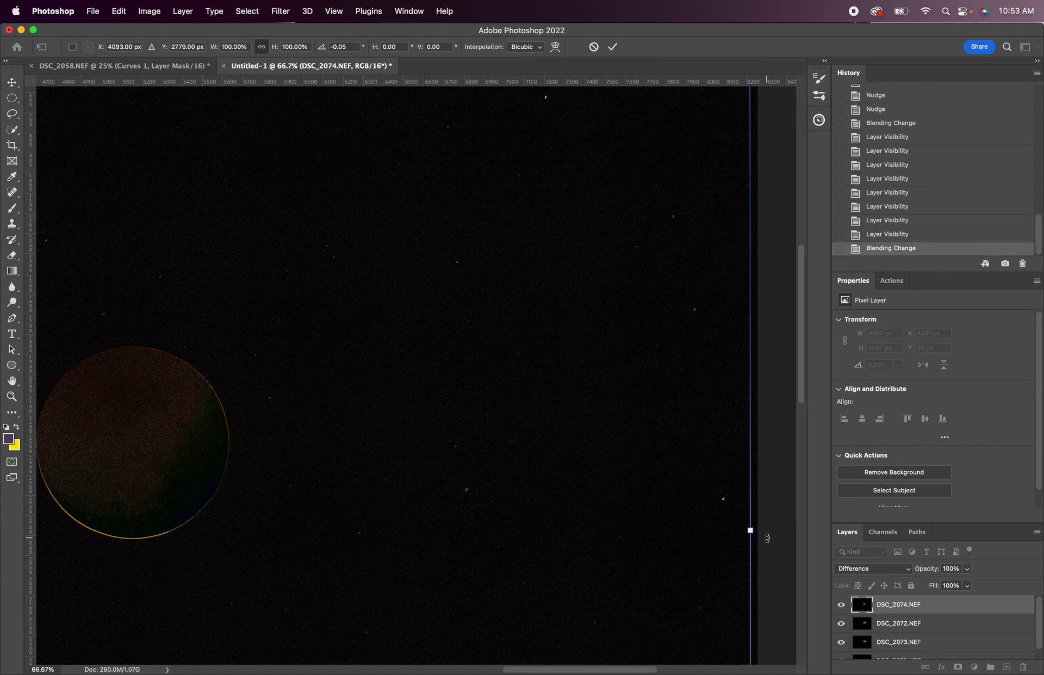
key(Down)
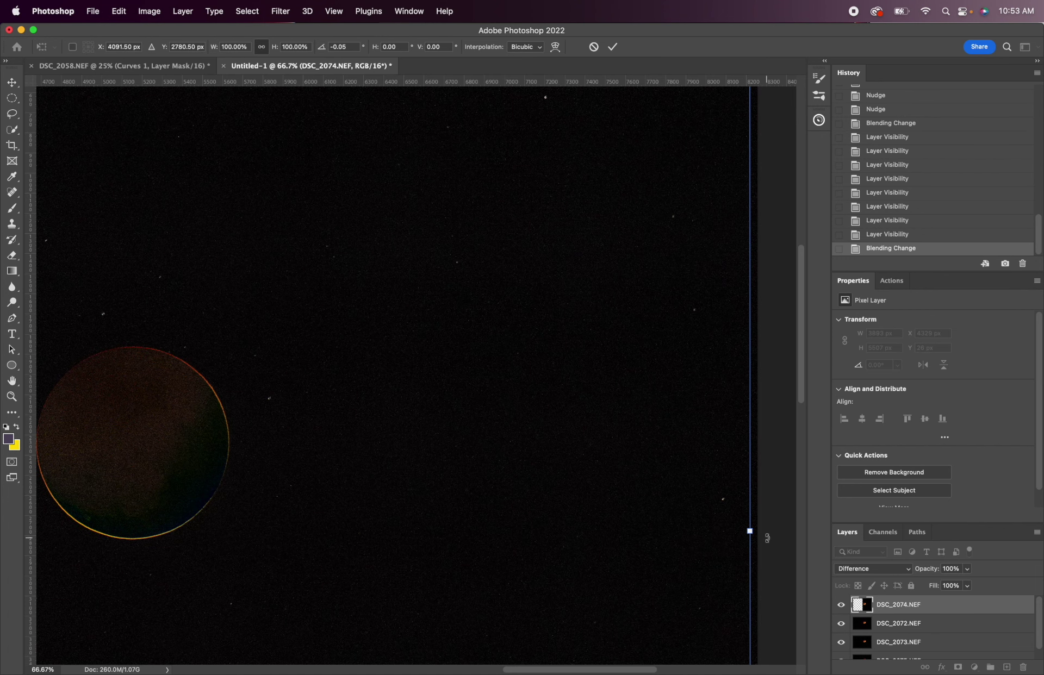
key(Return)
- Restore Normal blending on DSC_2074.NEF and move DSC_2075.NEF to the top of the stack
click(859, 568)
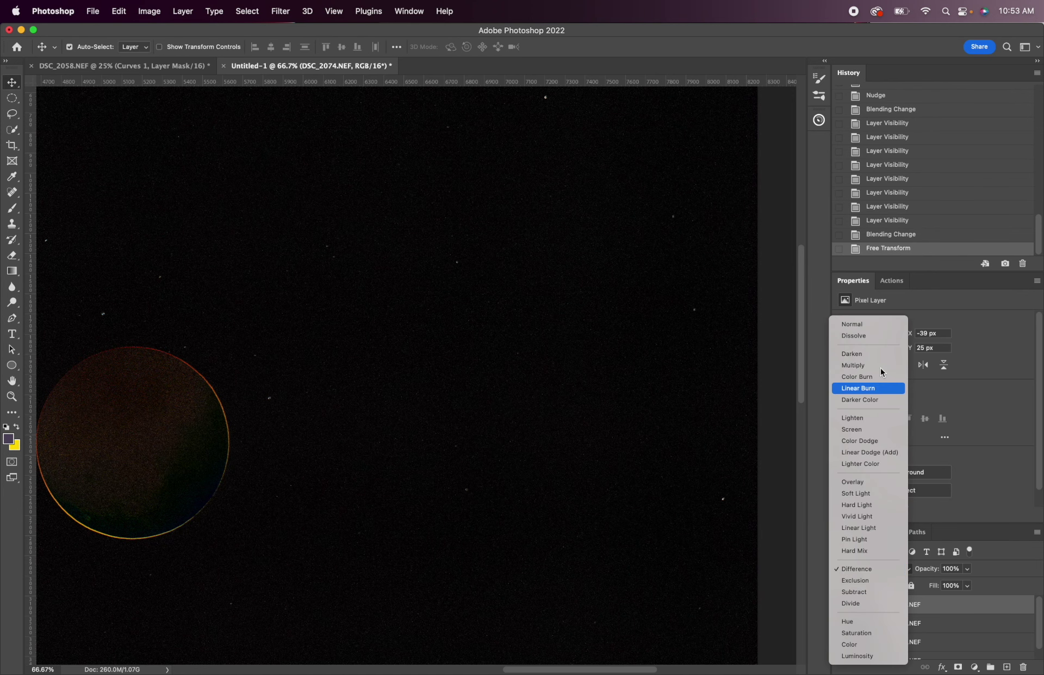
click(876, 324)
scroll(531, 462, left, 5)
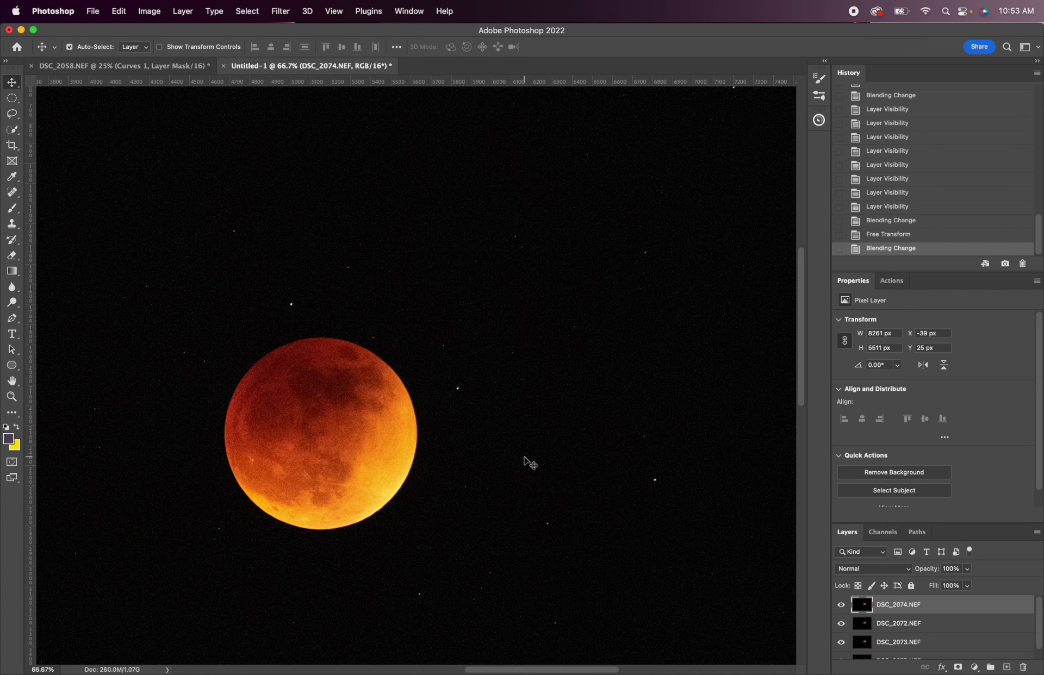
drag(863, 601, 885, 600)
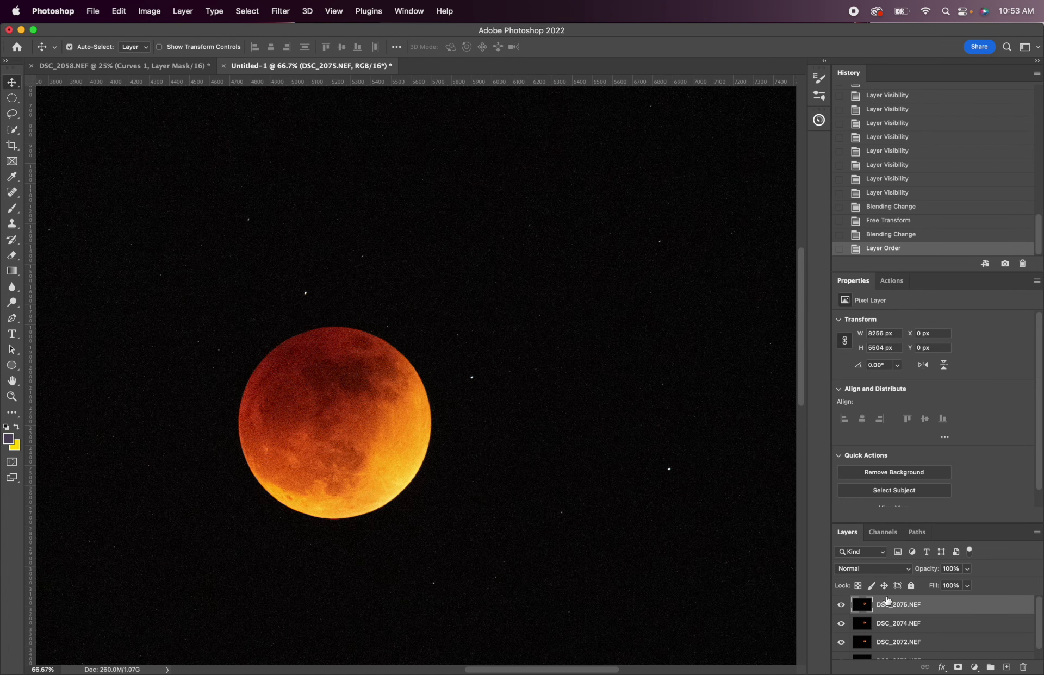
- Set DSC_2075.NEF to Difference and nudge it to X -71 px, Y 55 px until the rims cancel
click(869, 568)
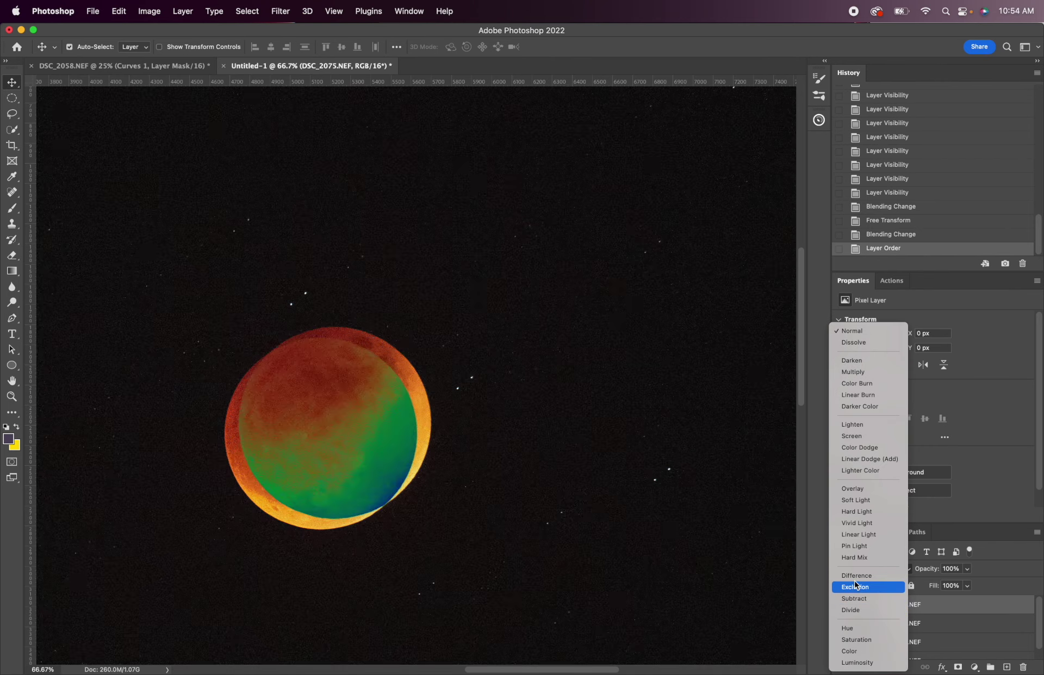
click(856, 577)
key(Left)
key(Left)
key(Left)
key(Left)
key(Left)
key(Left)
key(Left)
key(Left)
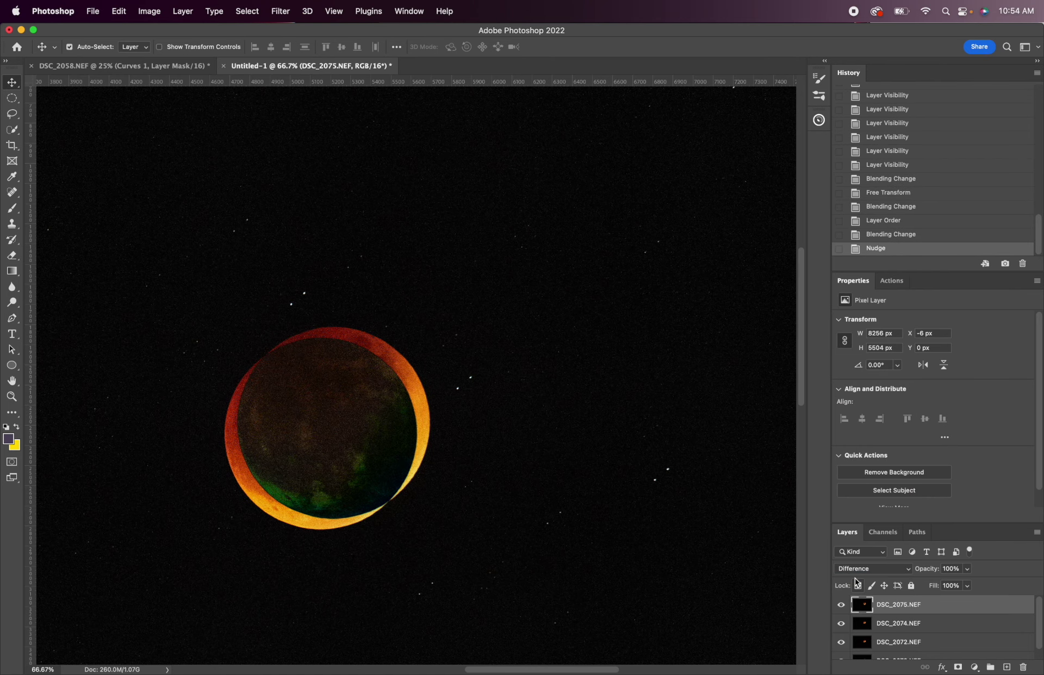
key(Left)
key(Left)
key(Left)
key(Left)
key(Left)
key(Left)
key(Left)
key(Left)
key(Left)
key(Left)
key(Left)
key(Left)
key(Left)
key(Left)
key(Left)
key(Left)
key(Left)
key(Left)
key(Left)
key(Left)
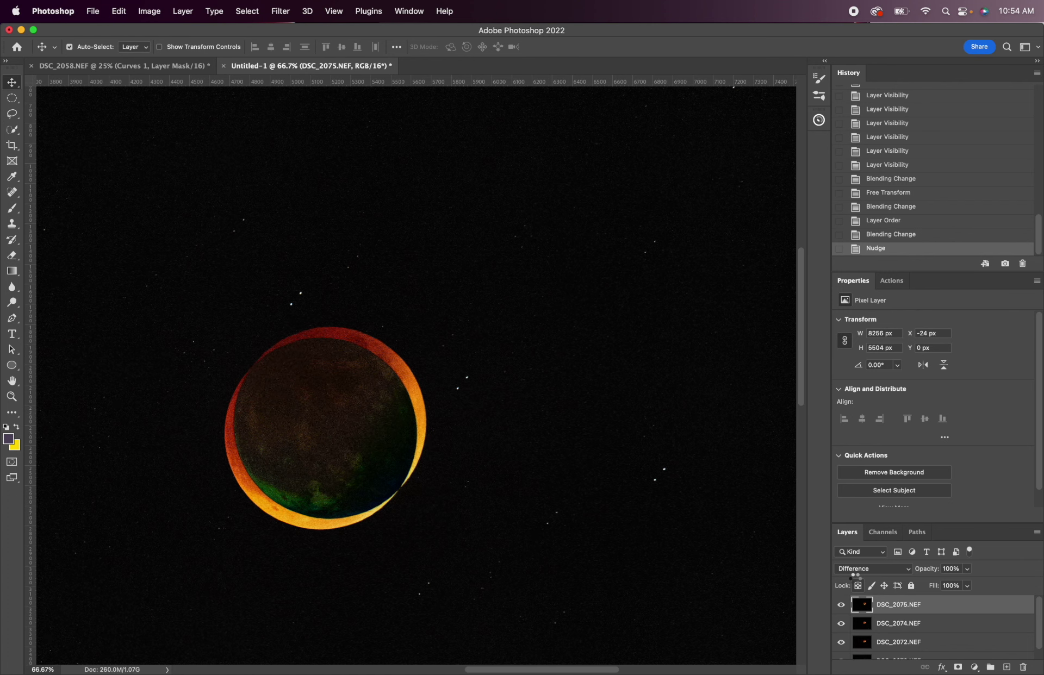
key(shift+Left)
key(shift+Left)
key(shift+Left)
key(Left)
key(Left)
key(Left)
key(Left)
key(Left)
key(Left)
key(Left)
key(shift+Down)
key(shift+Down)
key(Down)
key(Down)
key(Down)
key(Down)
key(Down)
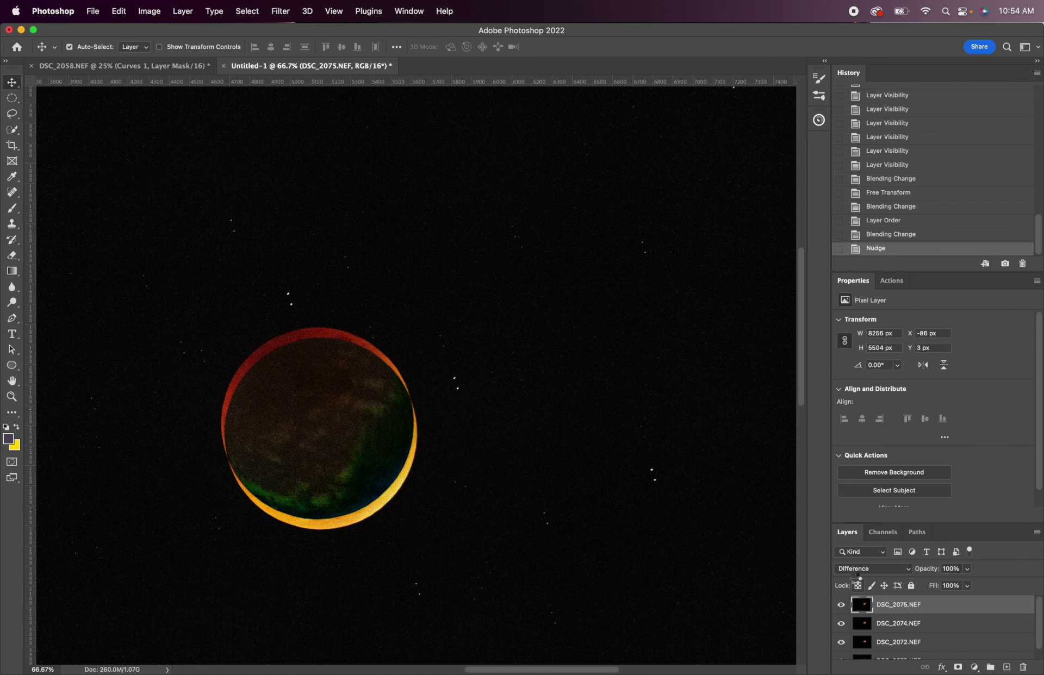
key(shift+Right)
key(Right)
key(shift+Down)
key(shift+Down)
key(shift+Down)
key(Down)
key(Down)
key(Down)
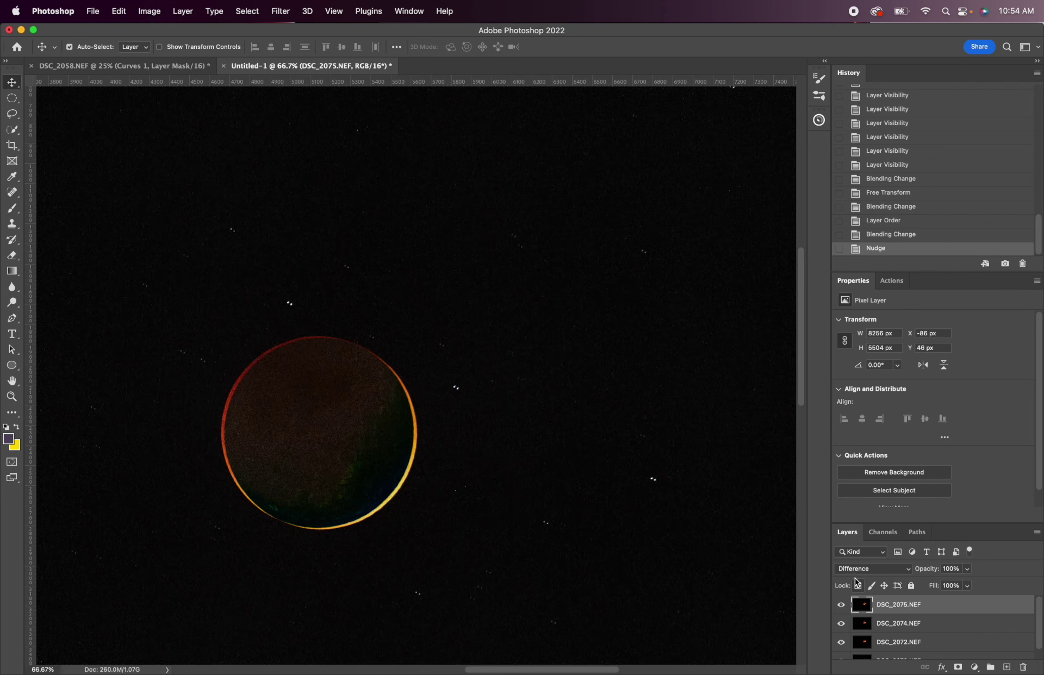
key(Right)
key(Right)
key(Right)
key(Right)
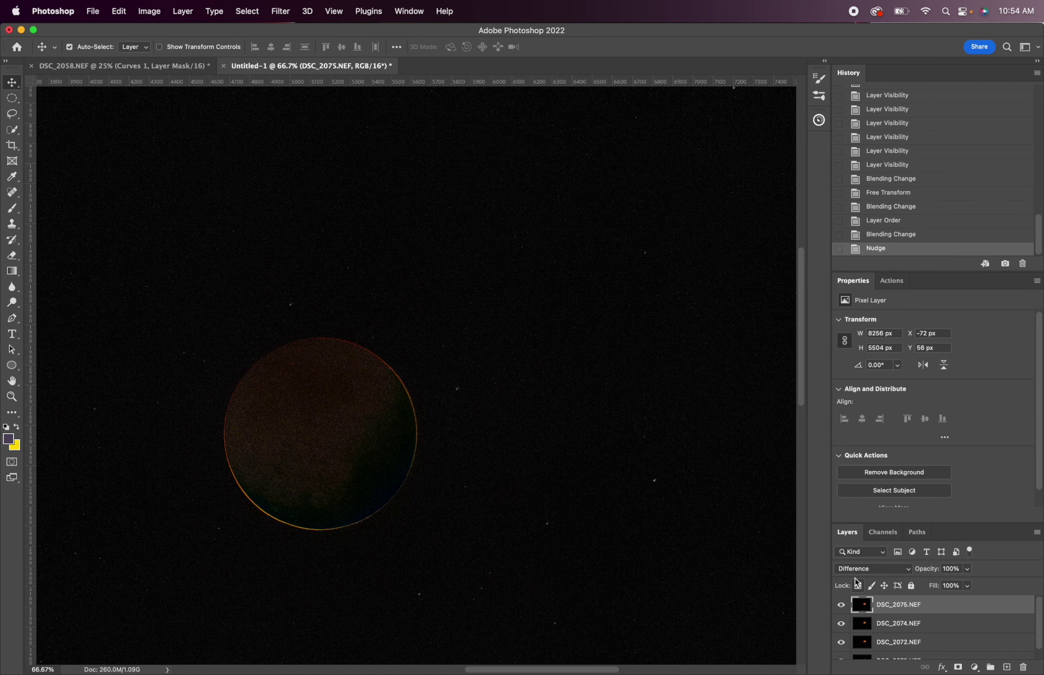
key(Up)
key(Up)
key(Up)
- Return DSC_2075.NEF to Normal blending and toggle its visibility to compare
click(867, 568)
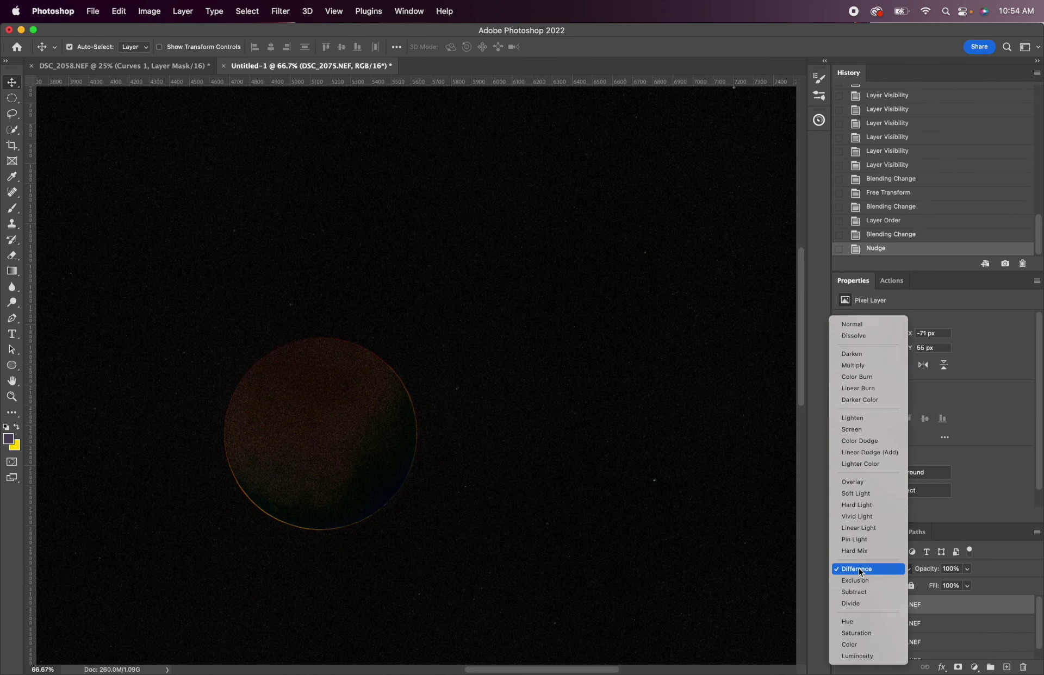
click(851, 324)
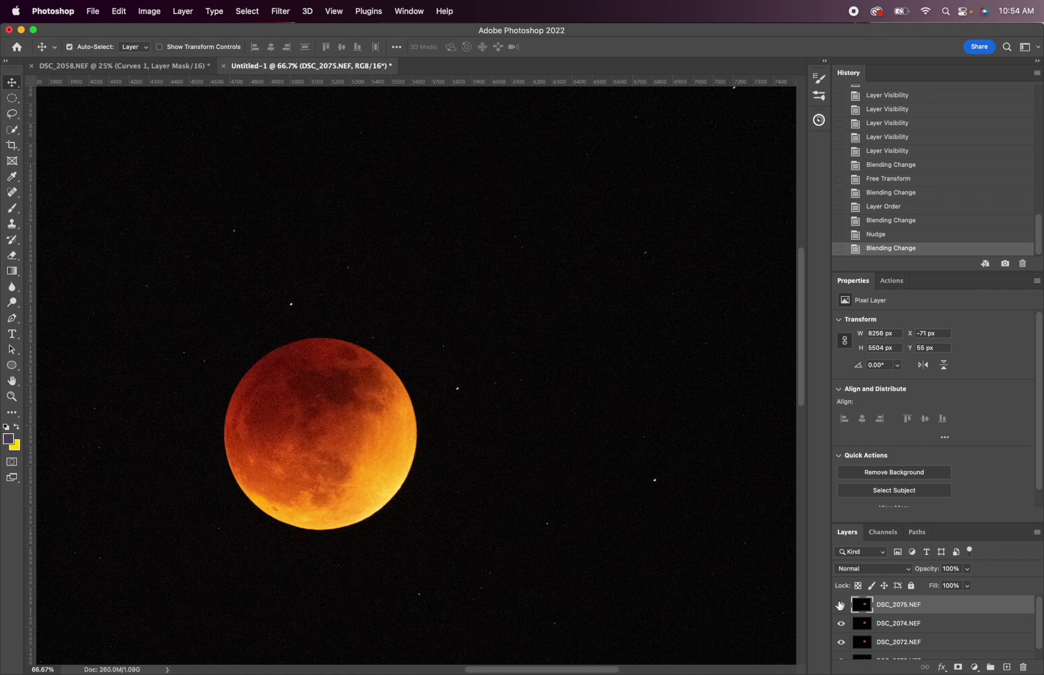
click(841, 605)
click(841, 605)
click(867, 568)
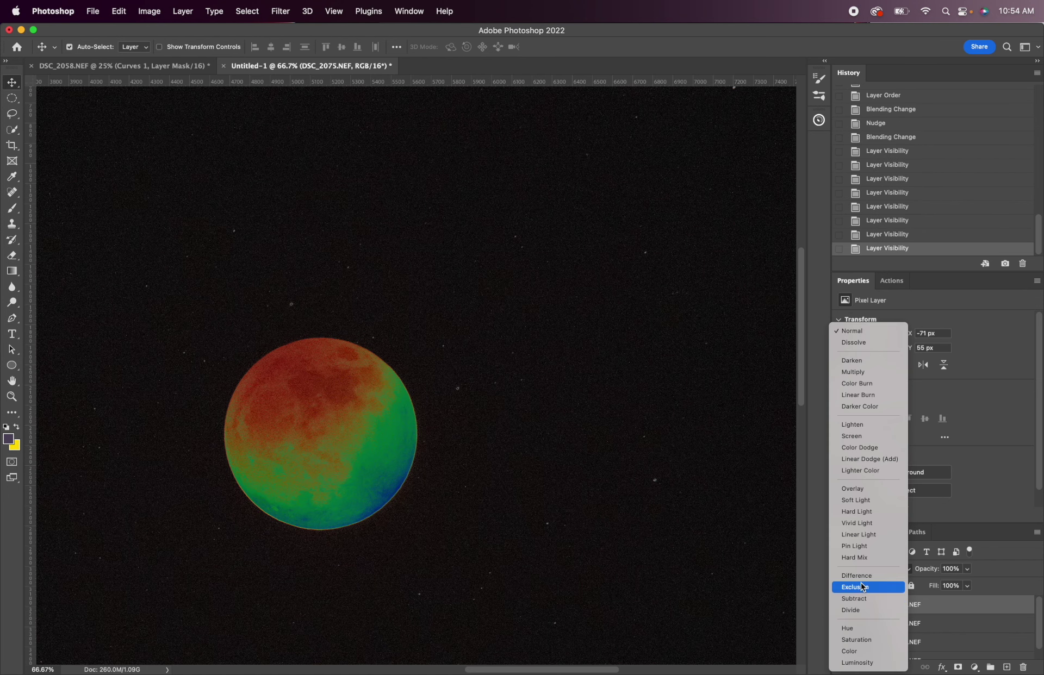
- In Difference mode, rotate DSC_2075.NEF a few hundredths of a degree, refine it at 100%, and commit at X -73 px, Y 53 px
click(861, 575)
scroll(524, 521, right, 3)
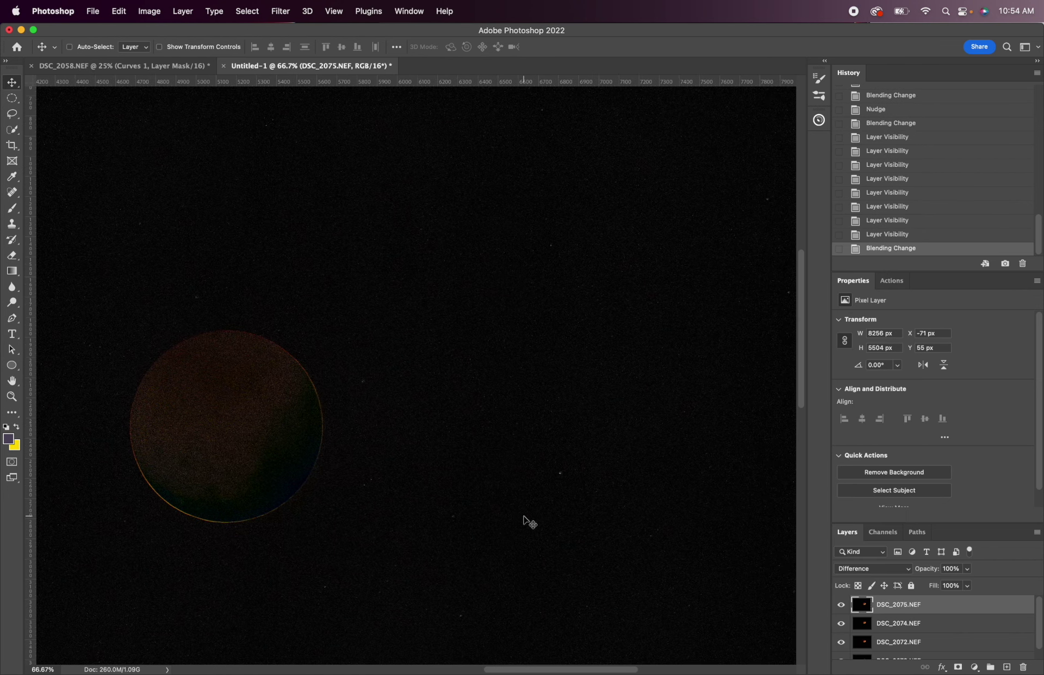
scroll(525, 520, down, 3)
key(super+t)
scroll(525, 520, right, 3)
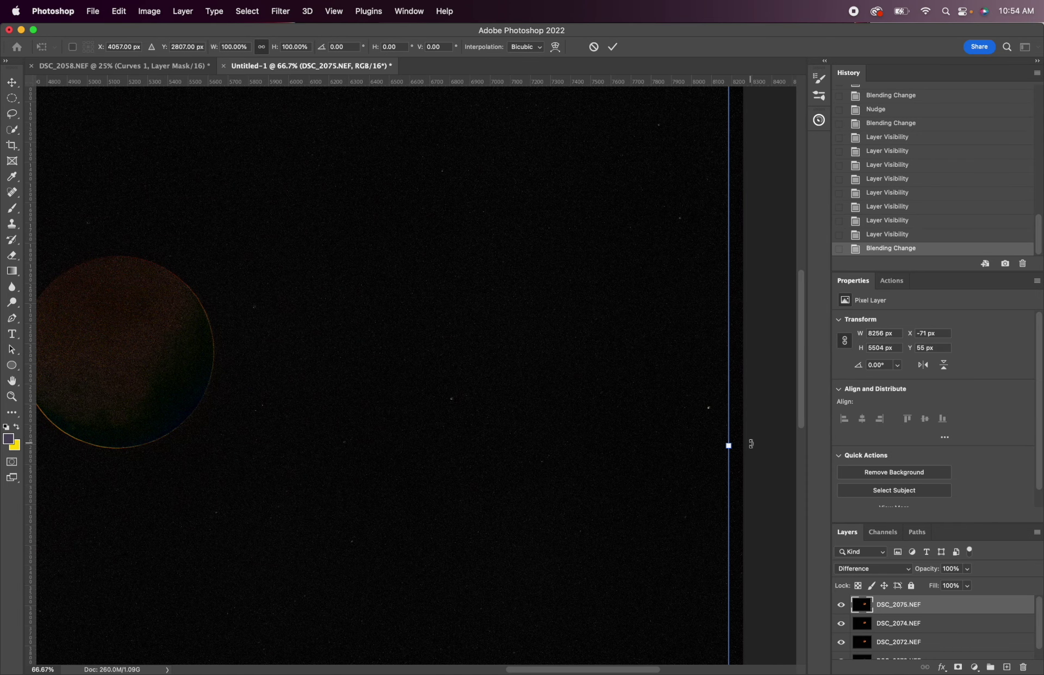
drag(751, 444, 750, 443)
key(super+1)
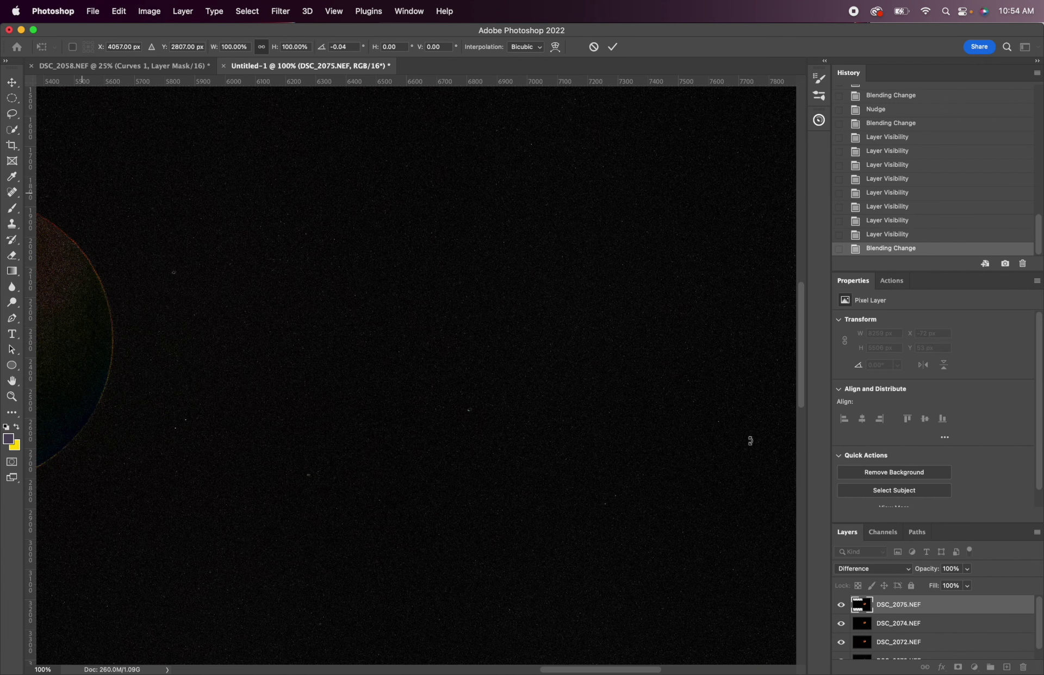
scroll(750, 444, right, 5)
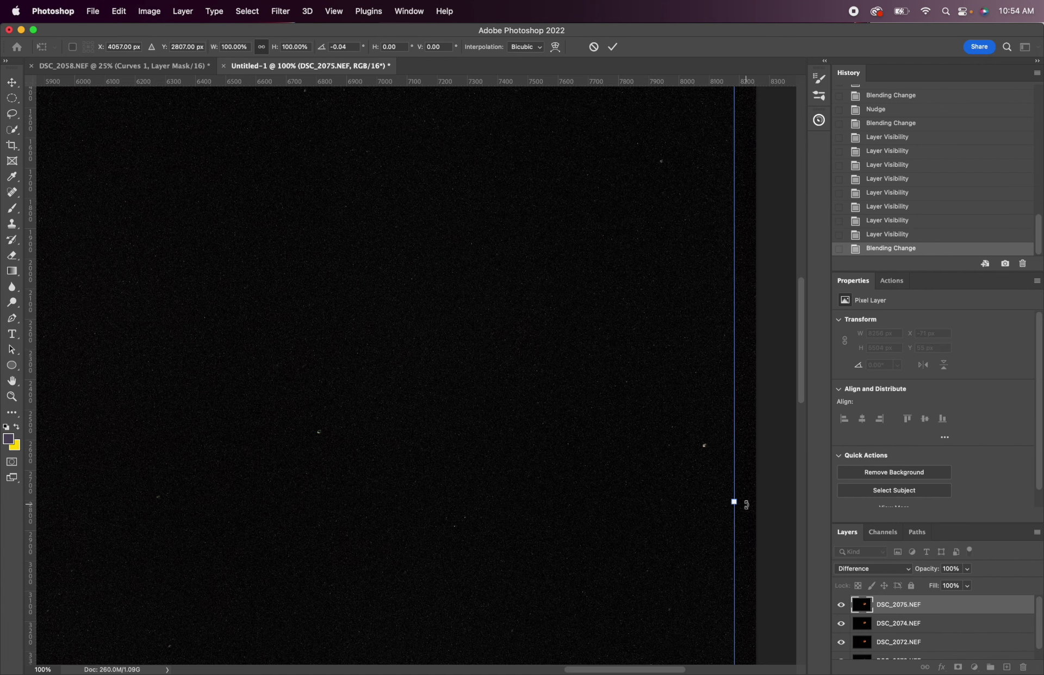
drag(746, 504, 746, 505)
scroll(366, 499, left, 15)
scroll(366, 498, right, 12)
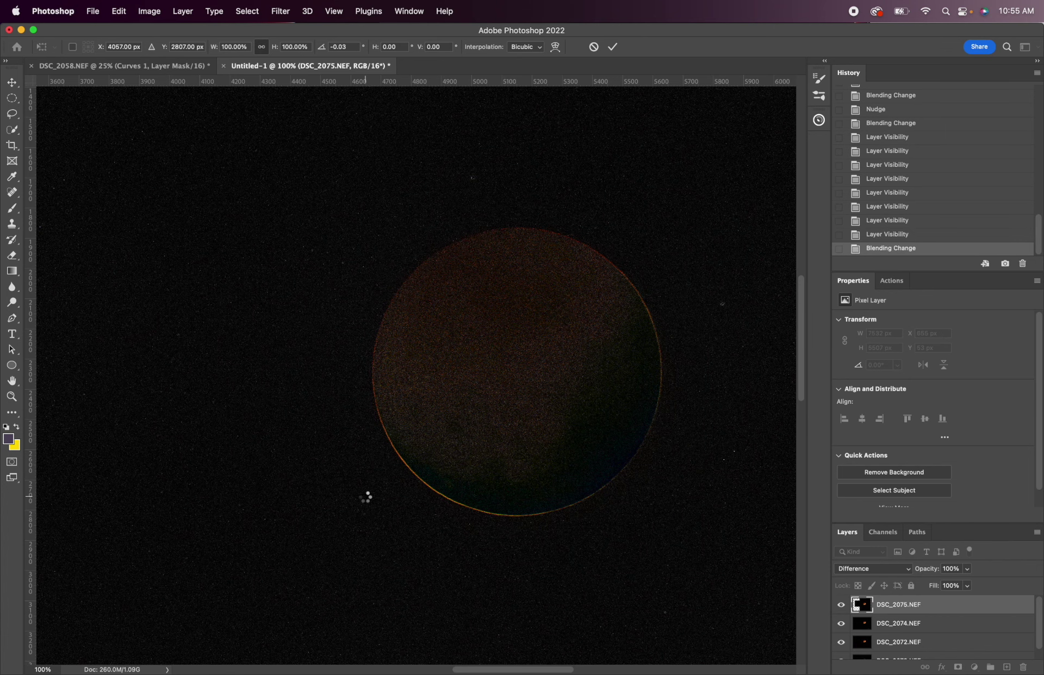
key(Return)
- Set DSC_2075.NEF back to Normal blending
click(845, 568)
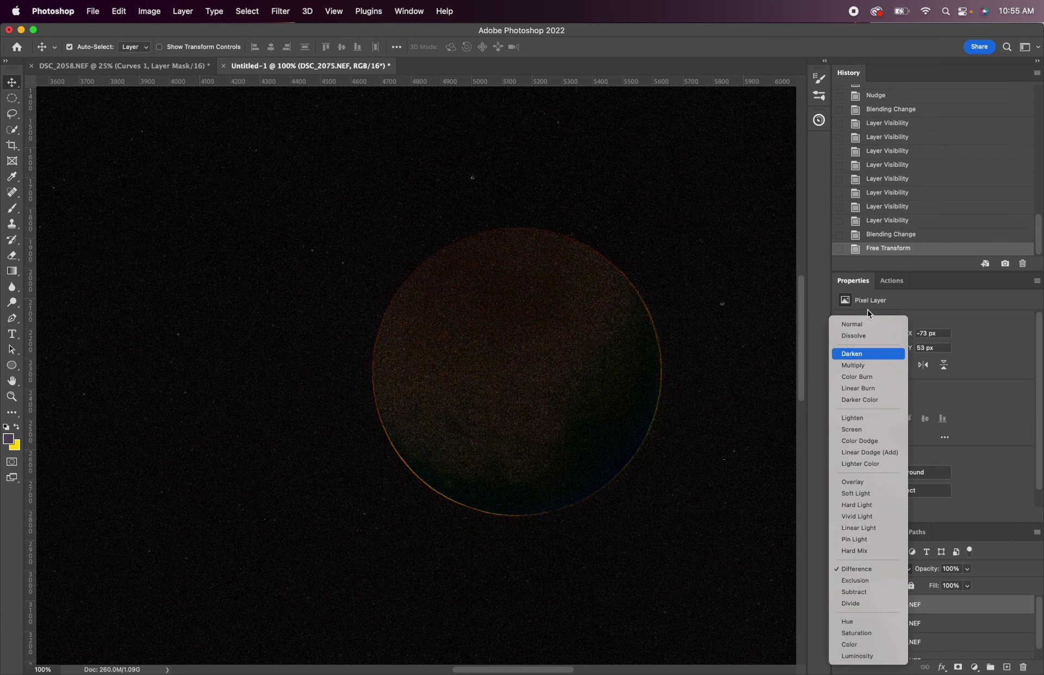
click(863, 327)
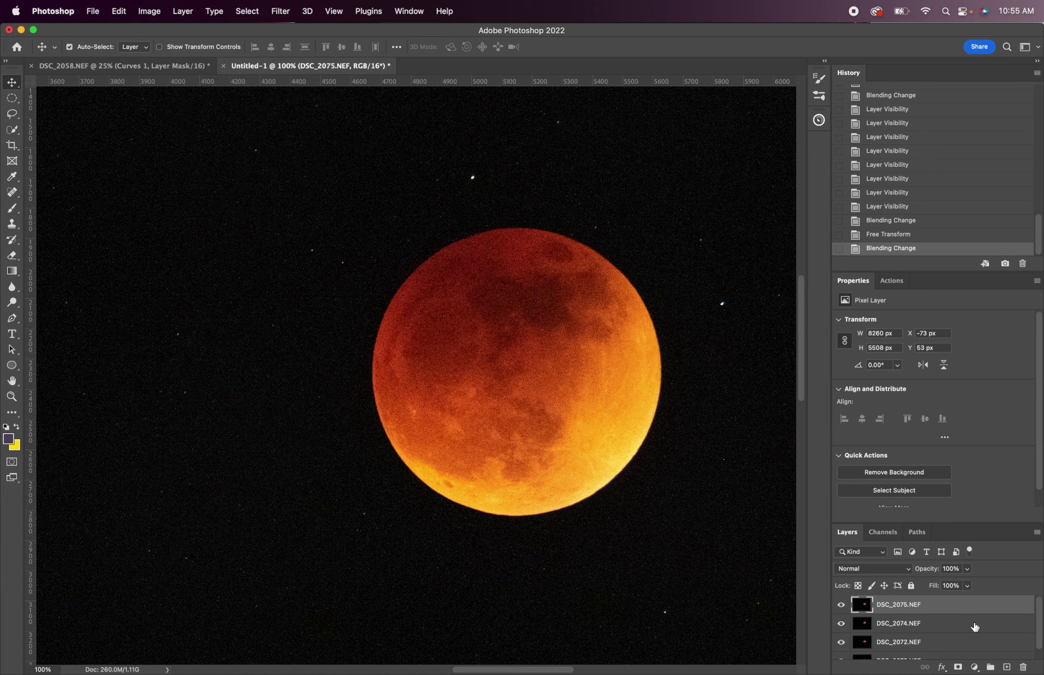
scroll(974, 627, down, 1)
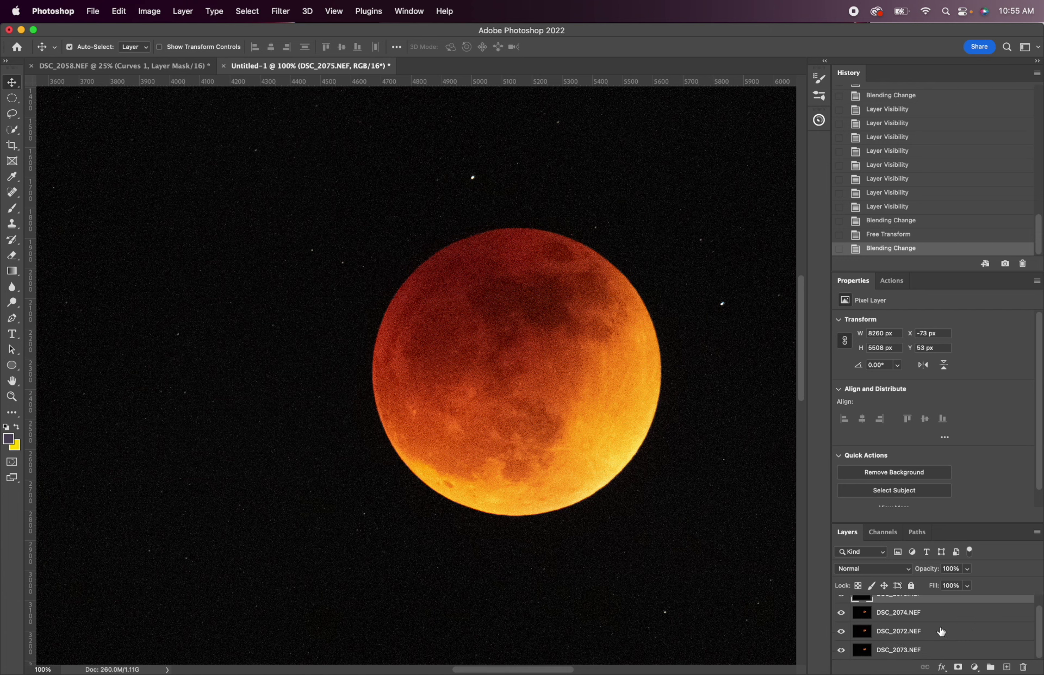
scroll(941, 631, up, 1)
scroll(933, 608, down, 1)
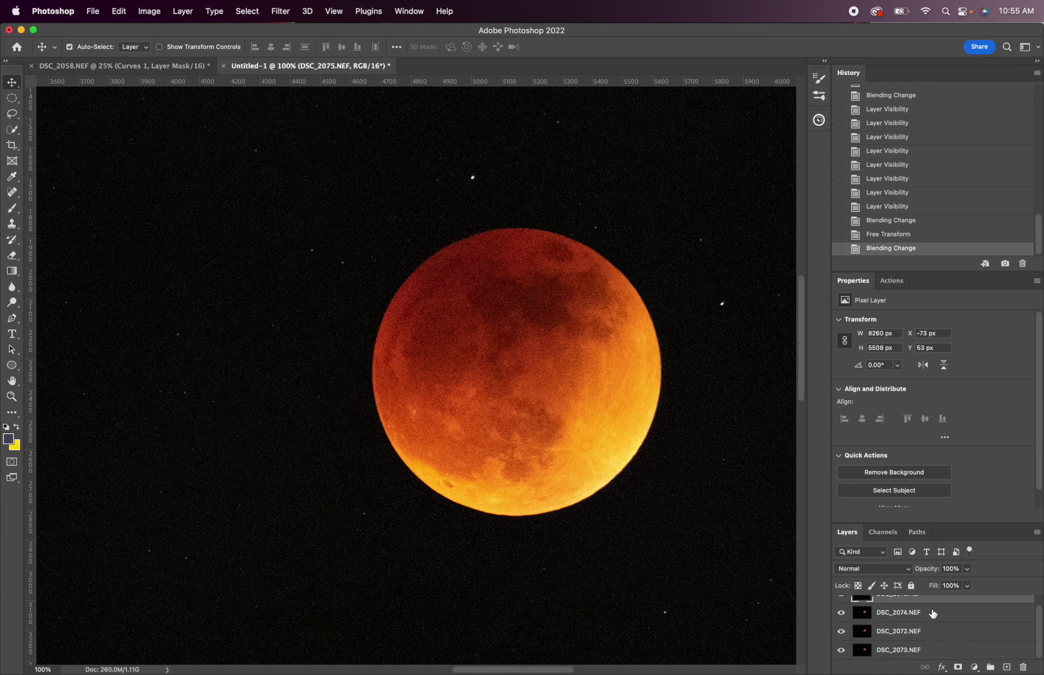
- Convert all four moon layers into one smart object and duplicate it as DSC_2075.NEF copy
shift+click(933, 655)
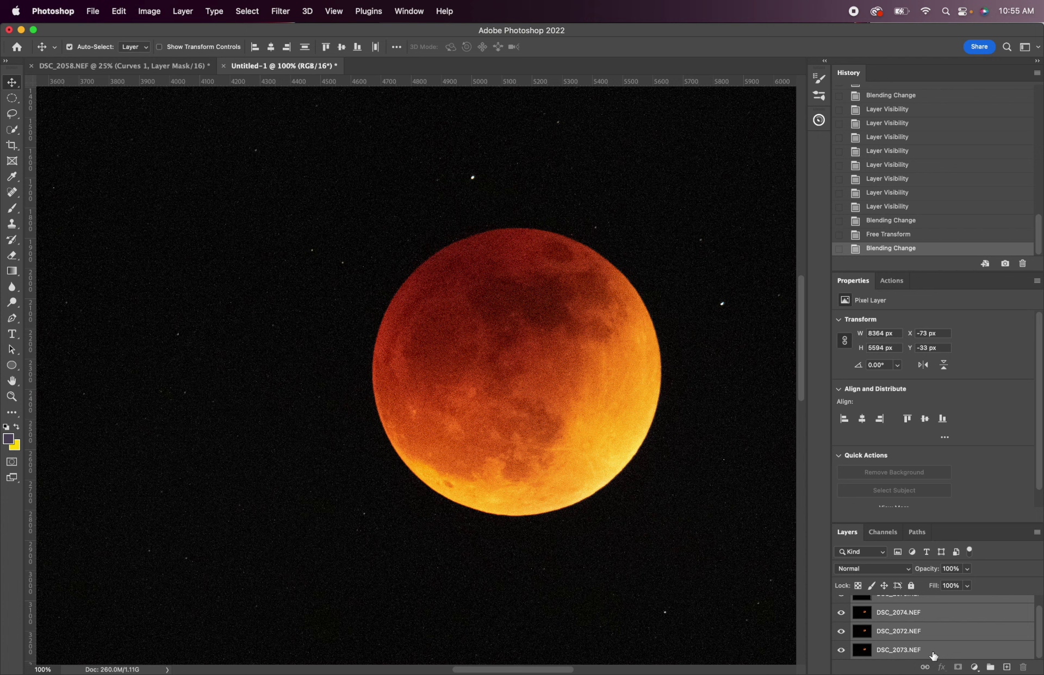
right_click(941, 621)
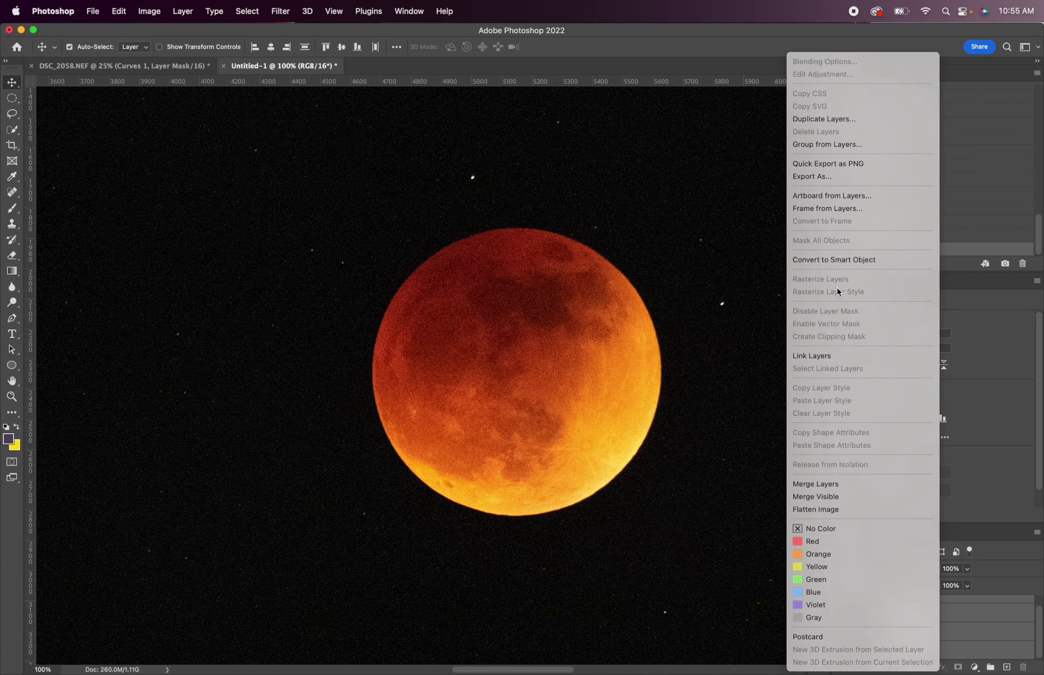
click(838, 259)
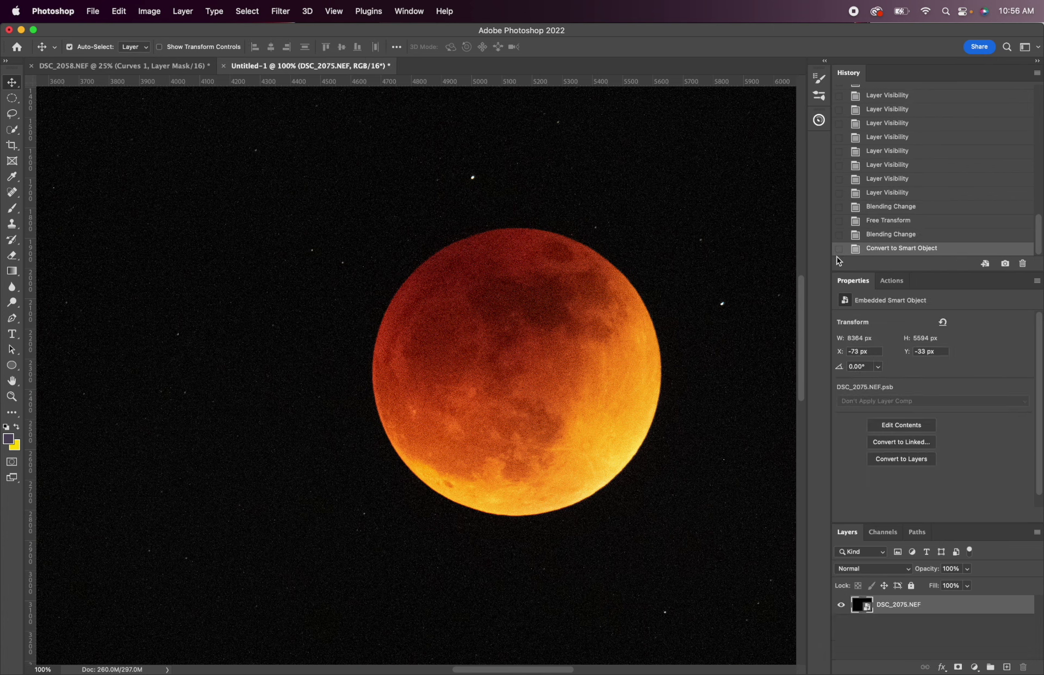
key(super+j)
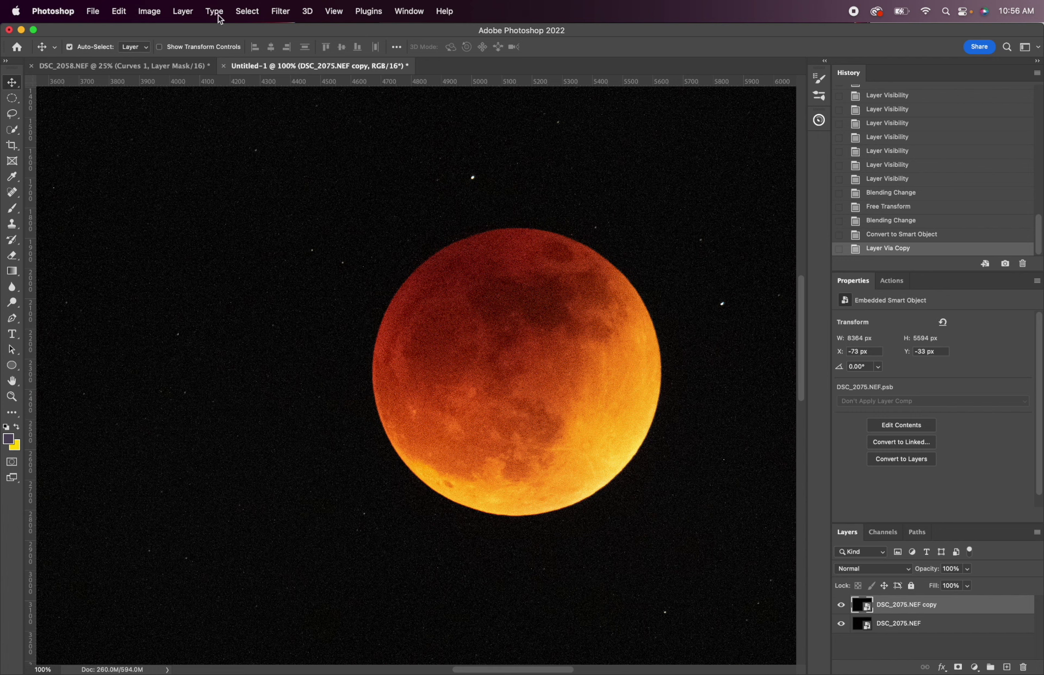
- Apply the Median stack mode to the copied smart object to remove noise
click(184, 11)
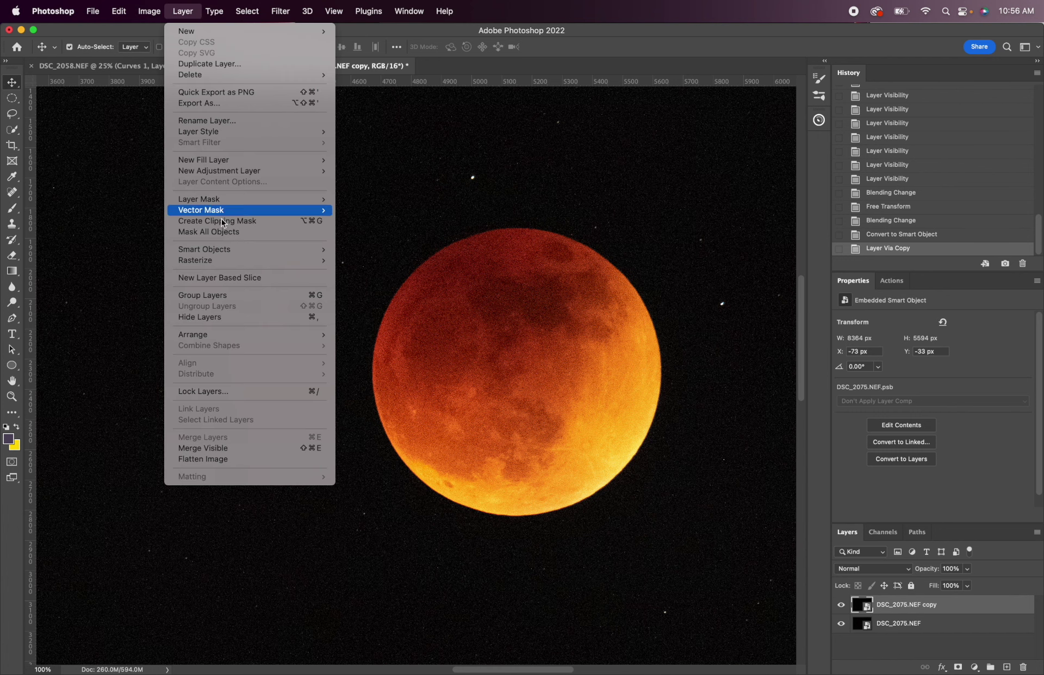
mouse_move(224, 249)
mouse_move(390, 447)
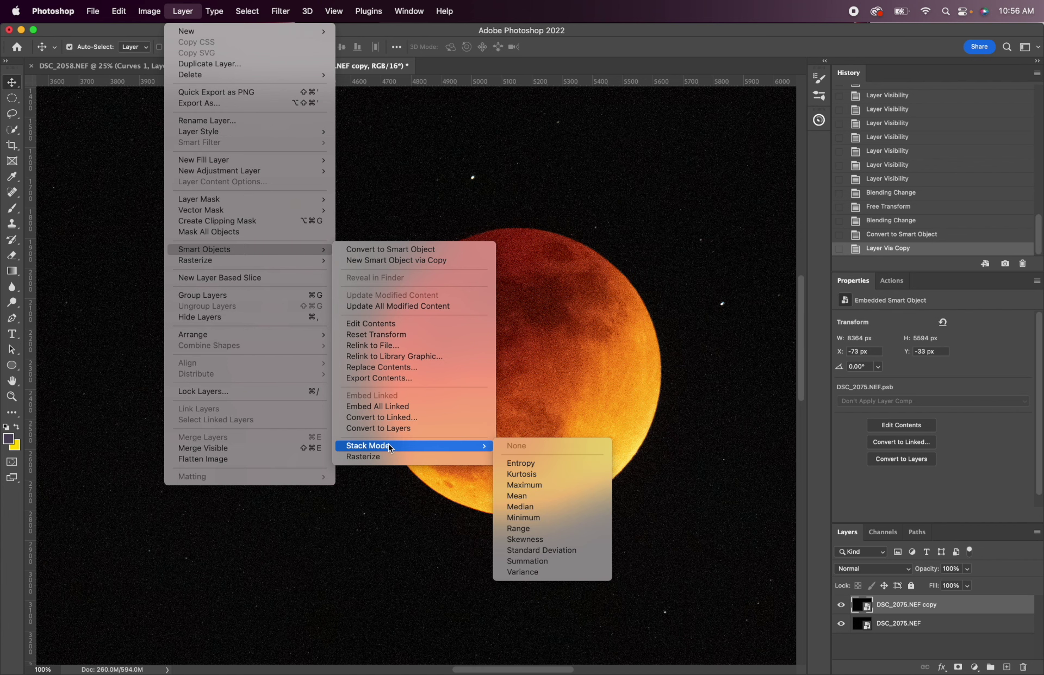
click(552, 506)
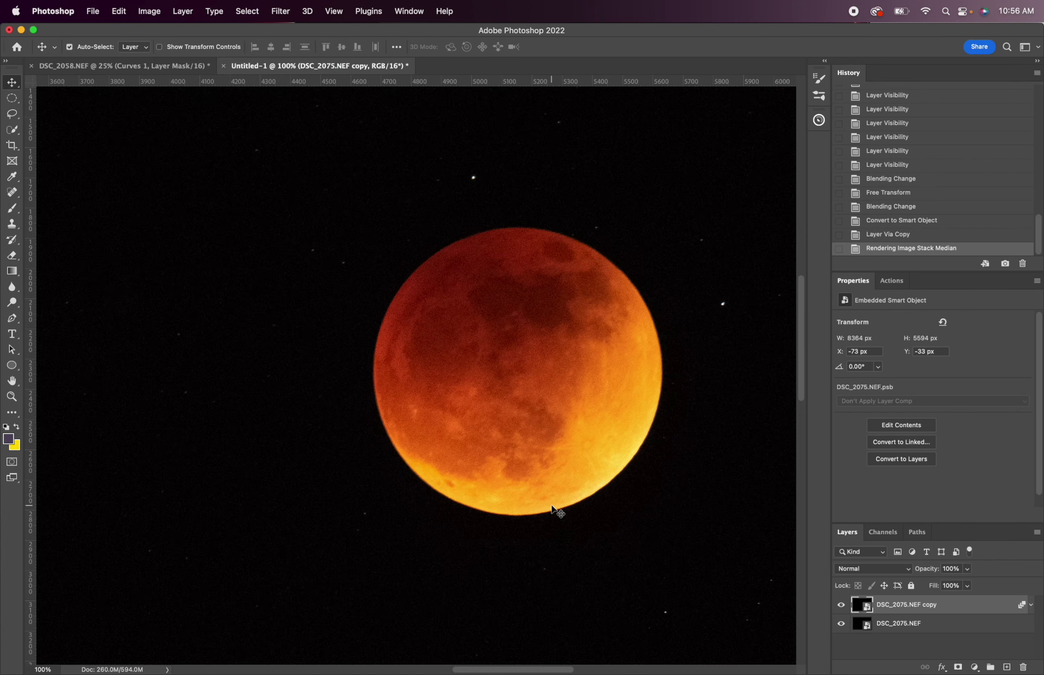
- Toggle the median-stacked layer on and off to compare its noise against the original
click(841, 605)
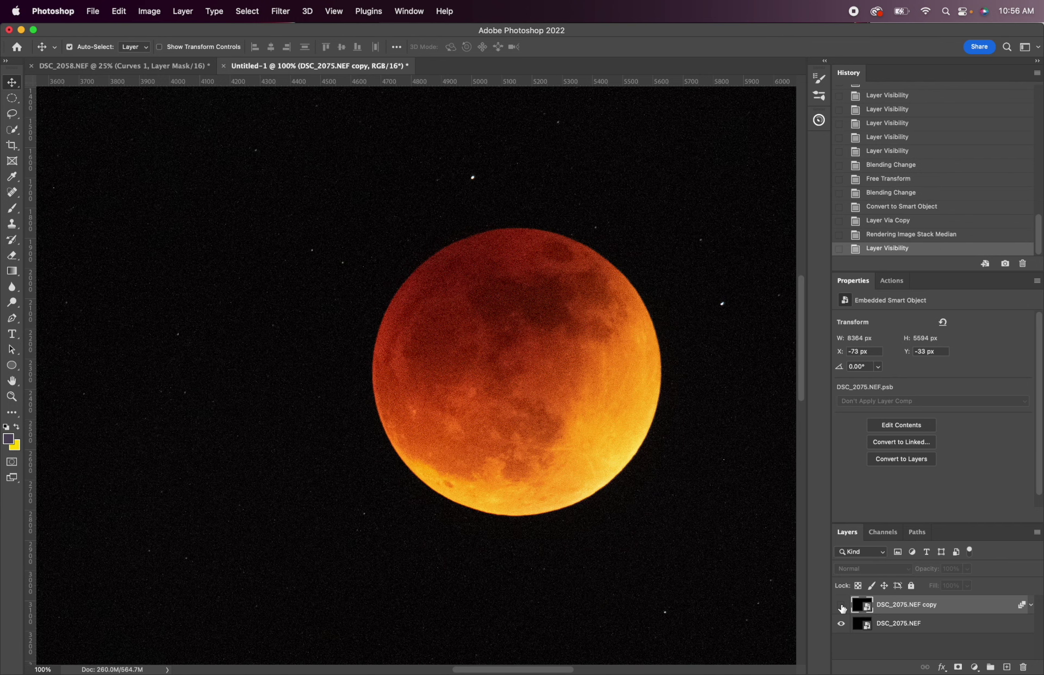
click(841, 605)
click(841, 605)
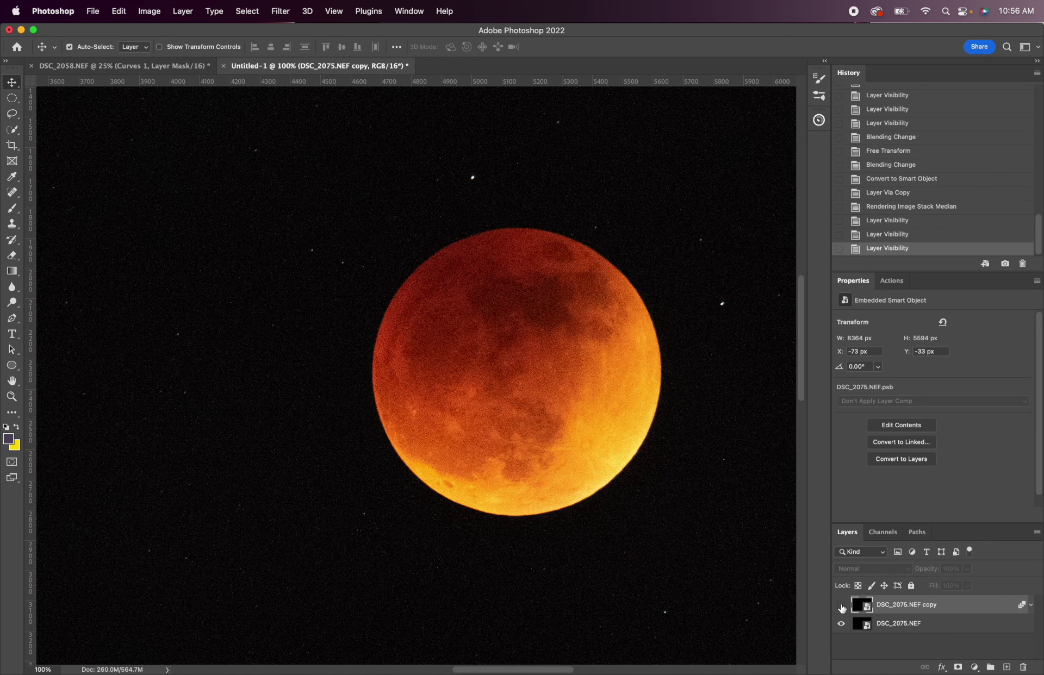
click(841, 605)
double_click(840, 605)
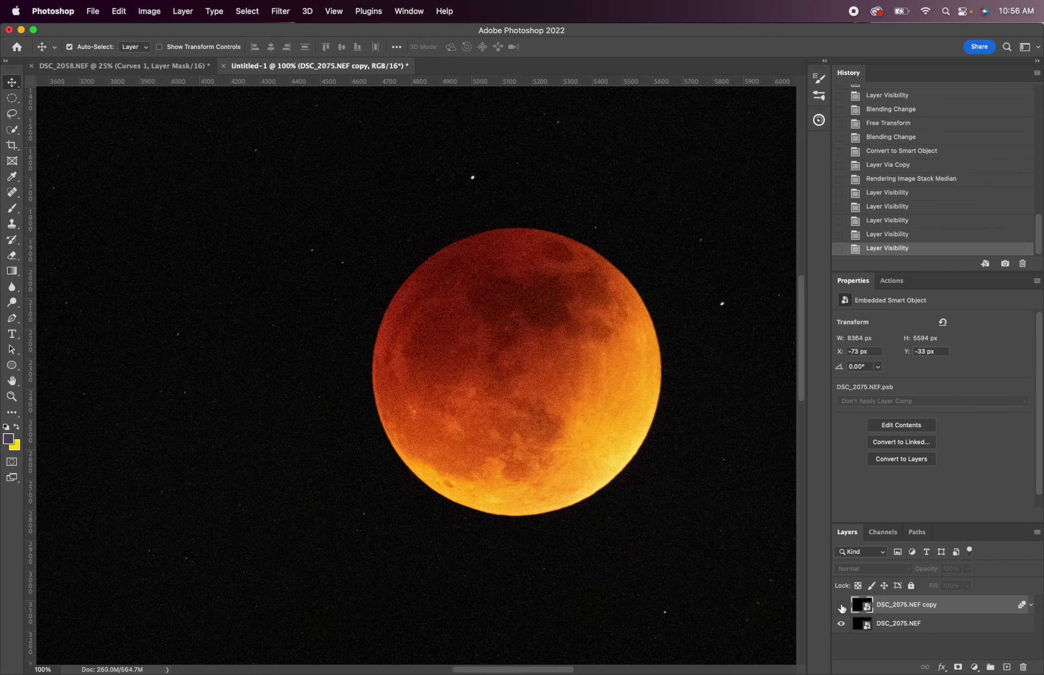
double_click(841, 605)
scroll(695, 538, right, 2)
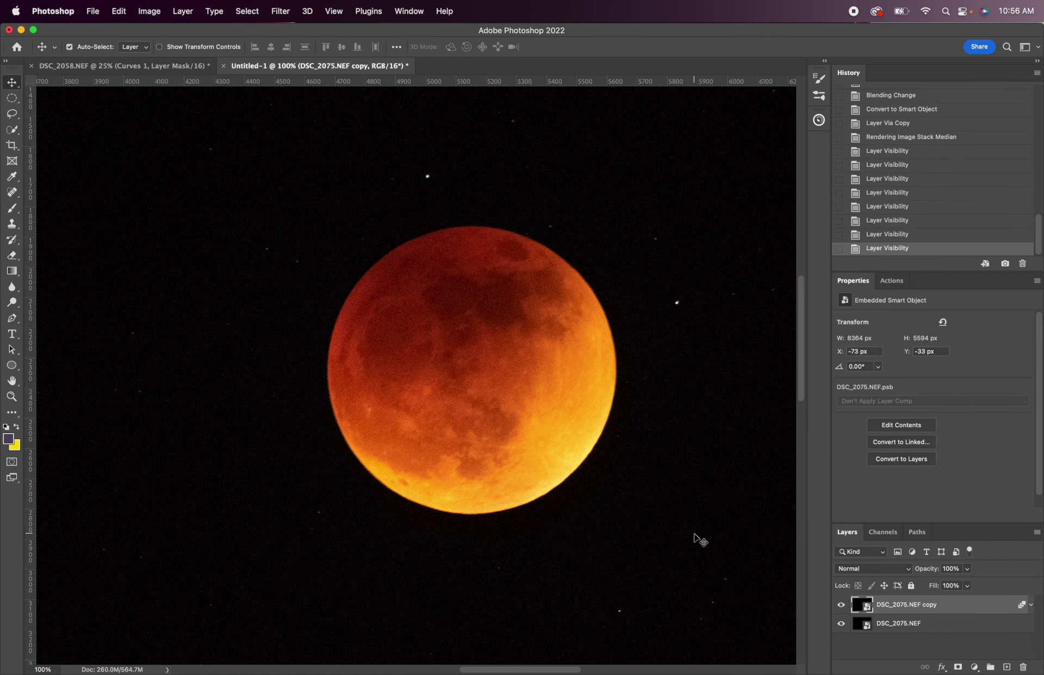
- Merge the stacked layer with the original into one layer and duplicate it
double_click(841, 605)
key(super+minus)
key(super+minus)
key(super+minus)
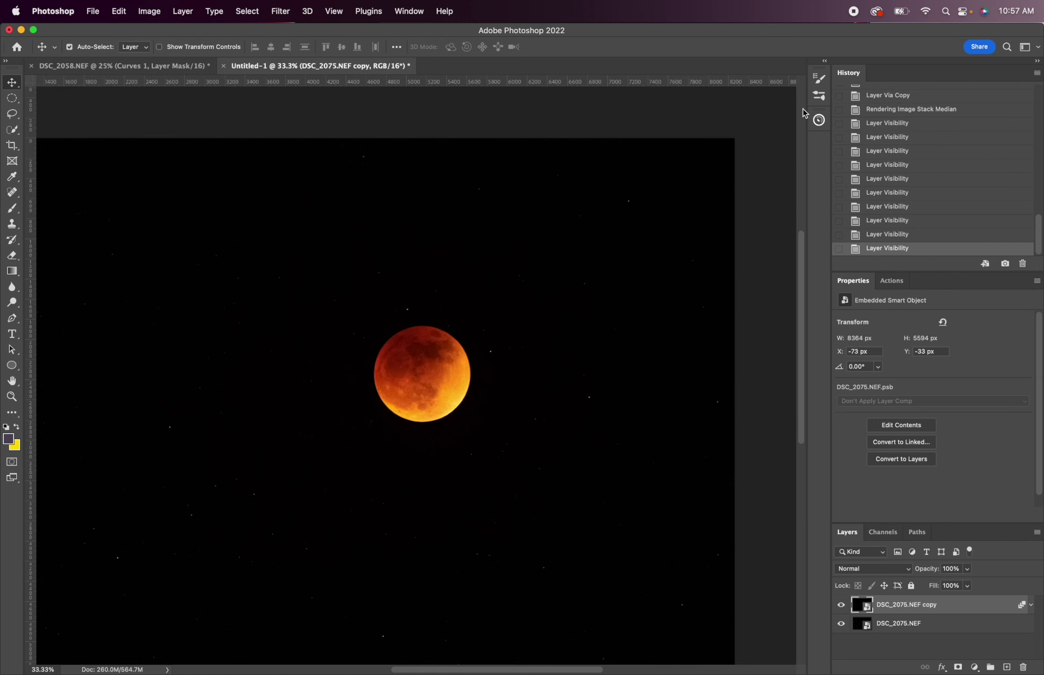
shift+click(892, 625)
key(super+e)
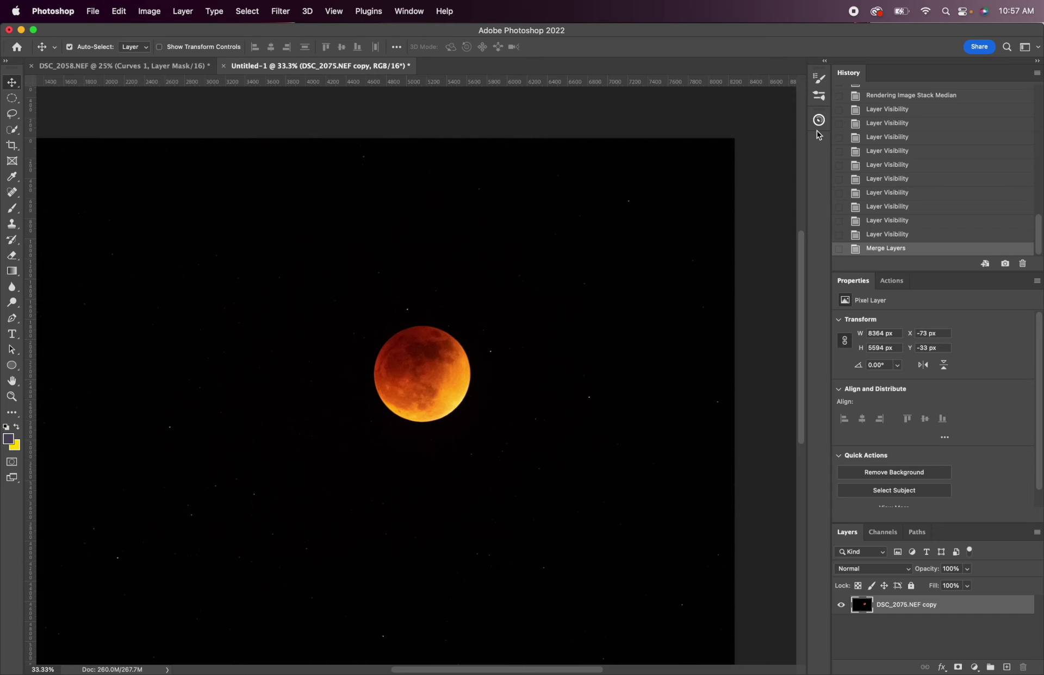
key(super+j)
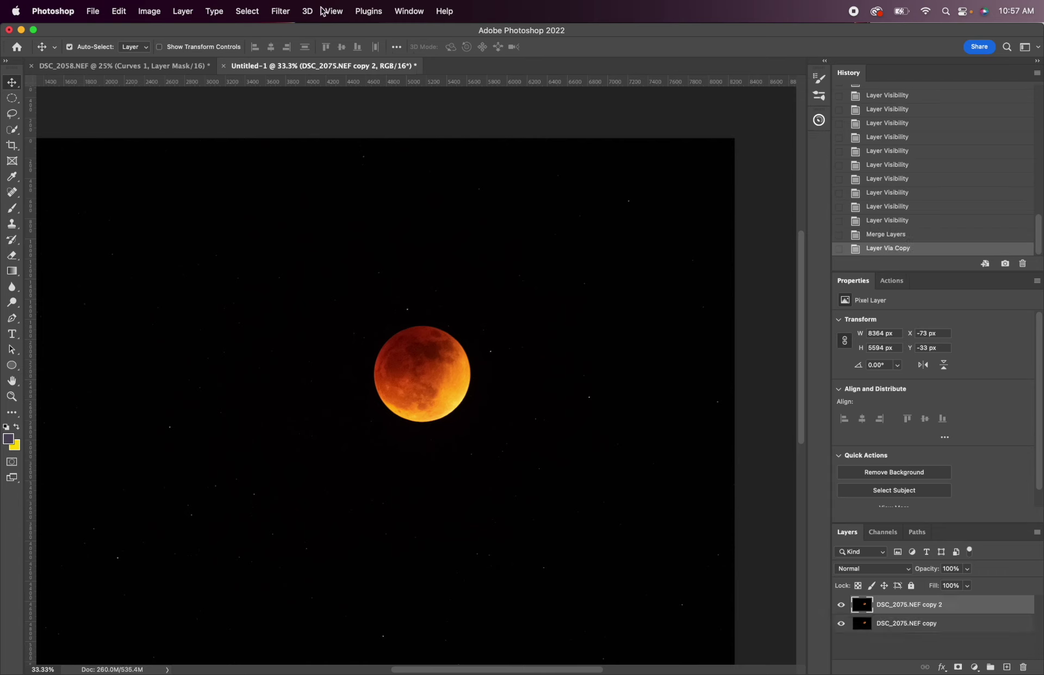
- Apply a 2.8-pixel High Pass filter to the duplicate layer
click(281, 12)
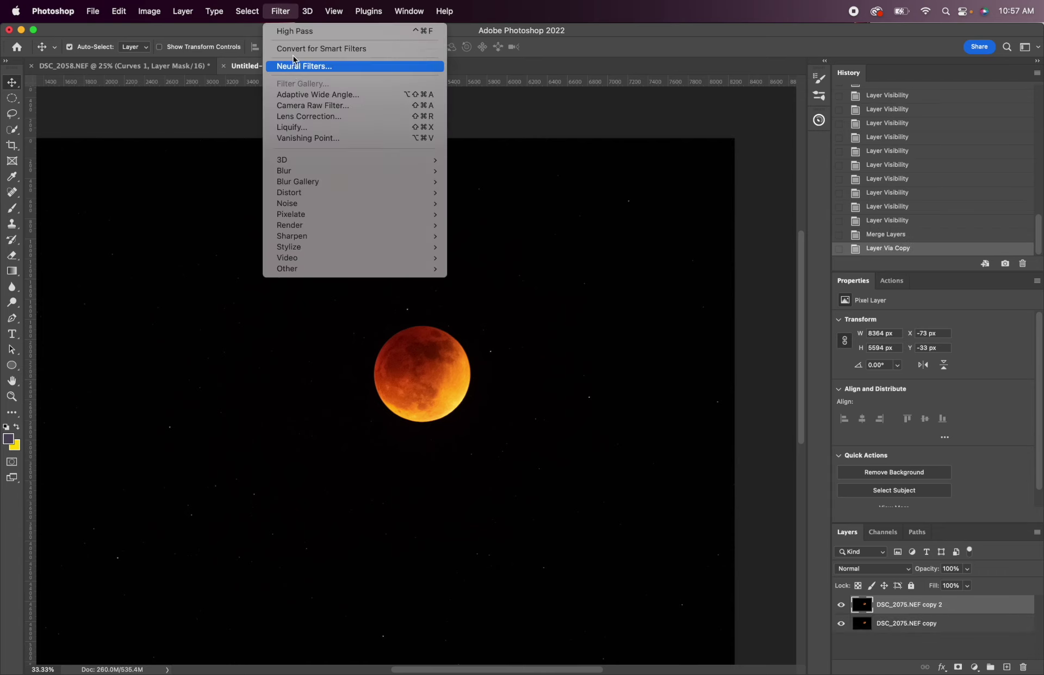
mouse_move(312, 263)
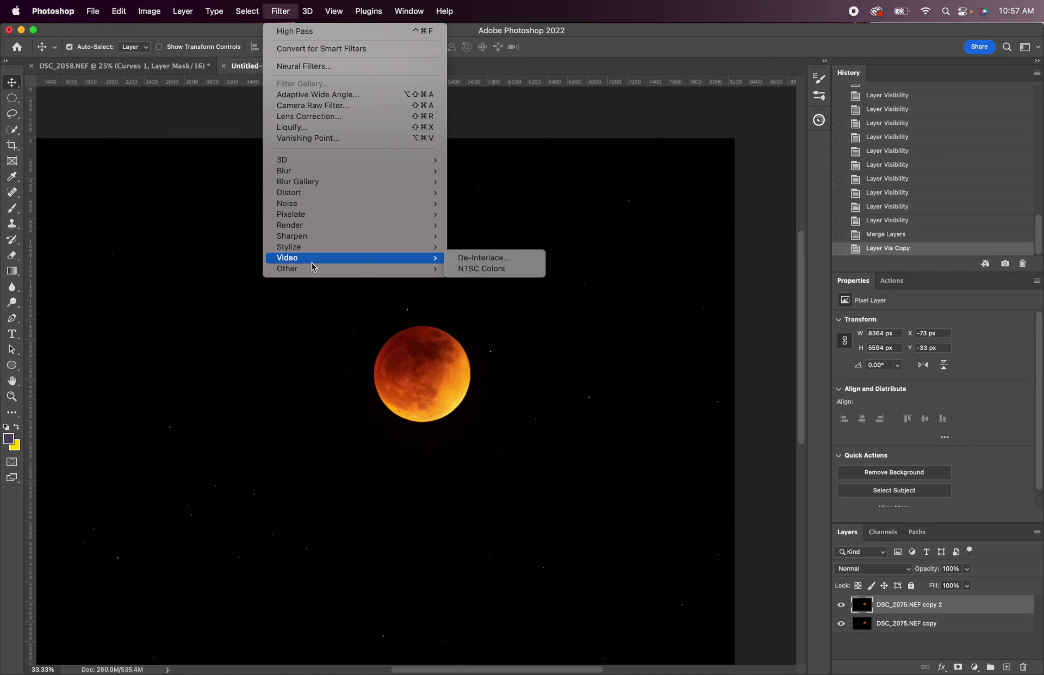
mouse_move(419, 271)
click(482, 280)
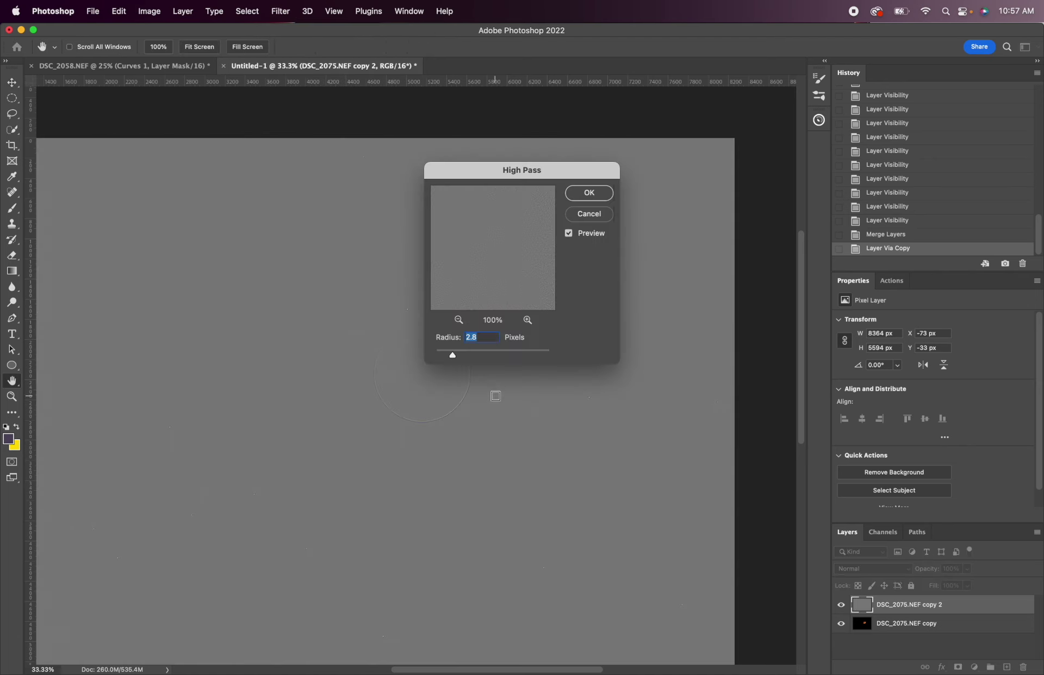
click(589, 193)
- Set the High Pass layer's blend mode to Hard Light
scroll(595, 407, left, 3)
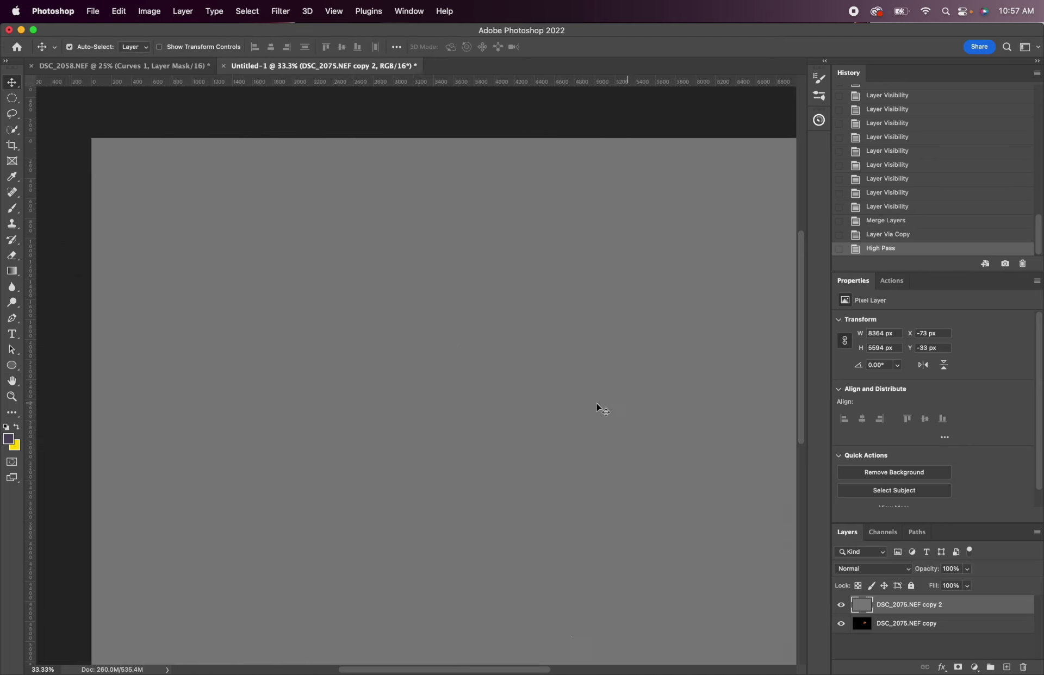
scroll(596, 430, left, 3)
scroll(592, 447, right, 8)
scroll(592, 447, up, 3)
click(867, 568)
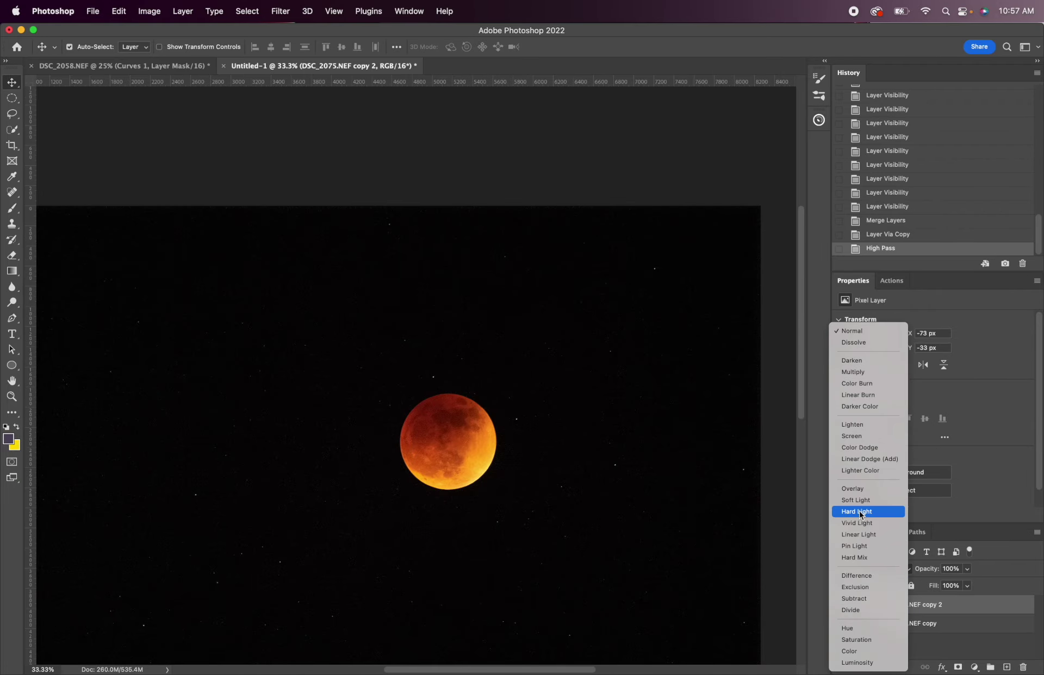
click(858, 514)
- Zoom in on the moon and add a black mask hiding the sharpening layer
key(super+plus)
key(super+plus)
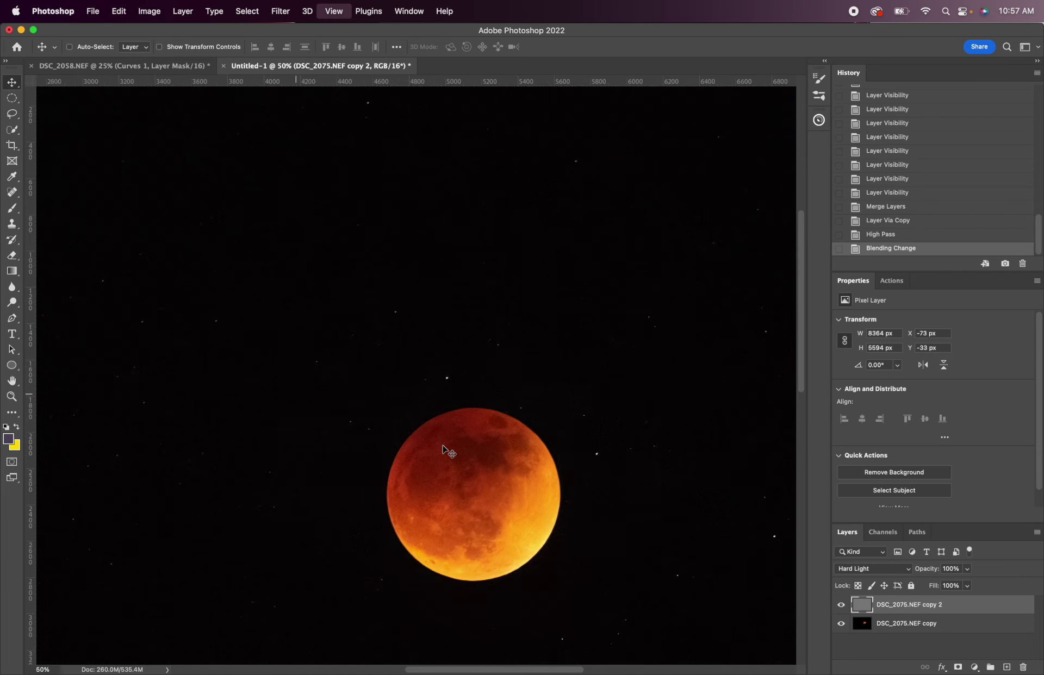
scroll(442, 447, down, 3)
scroll(442, 447, right, 1)
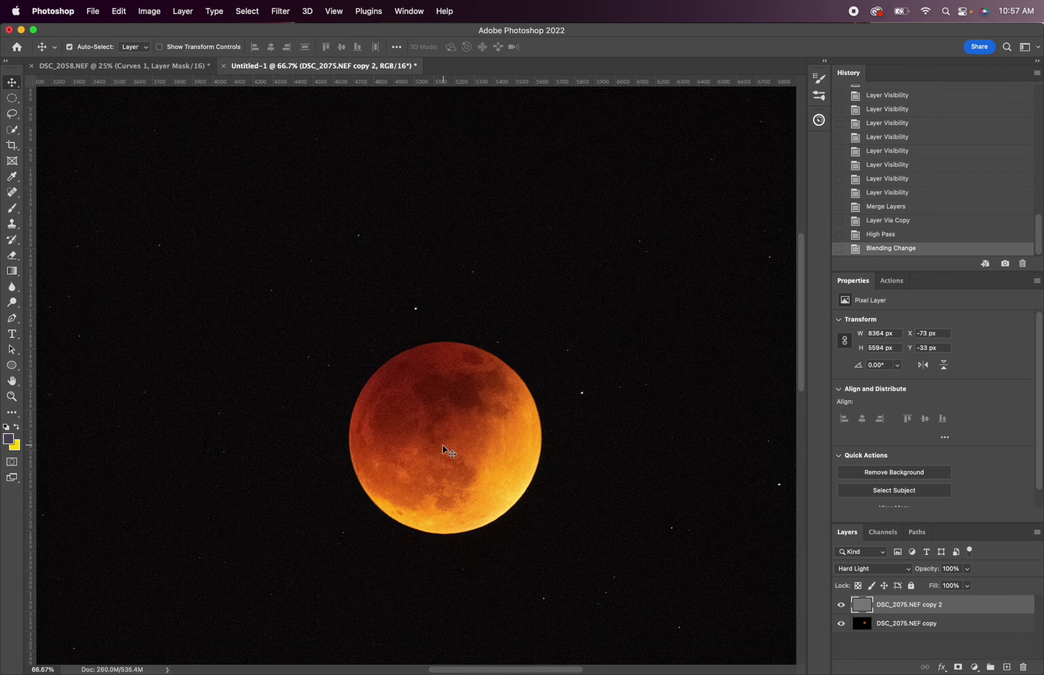
alt+click(957, 668)
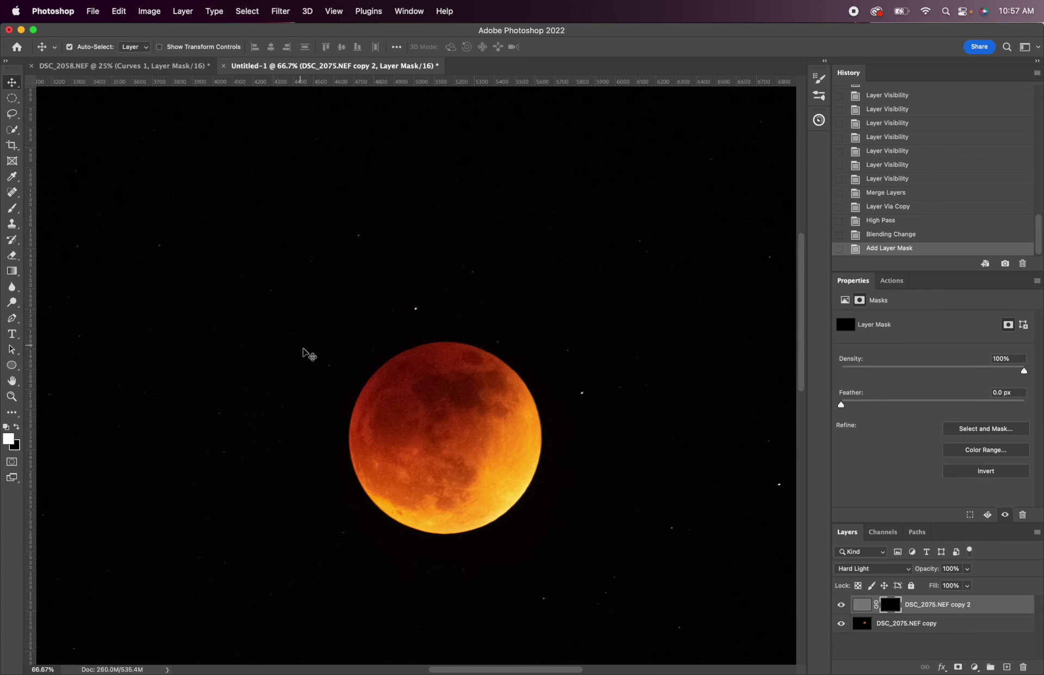
- With the standard Brush, paint white on the mask to bring sharpening back over the moon
key(b)
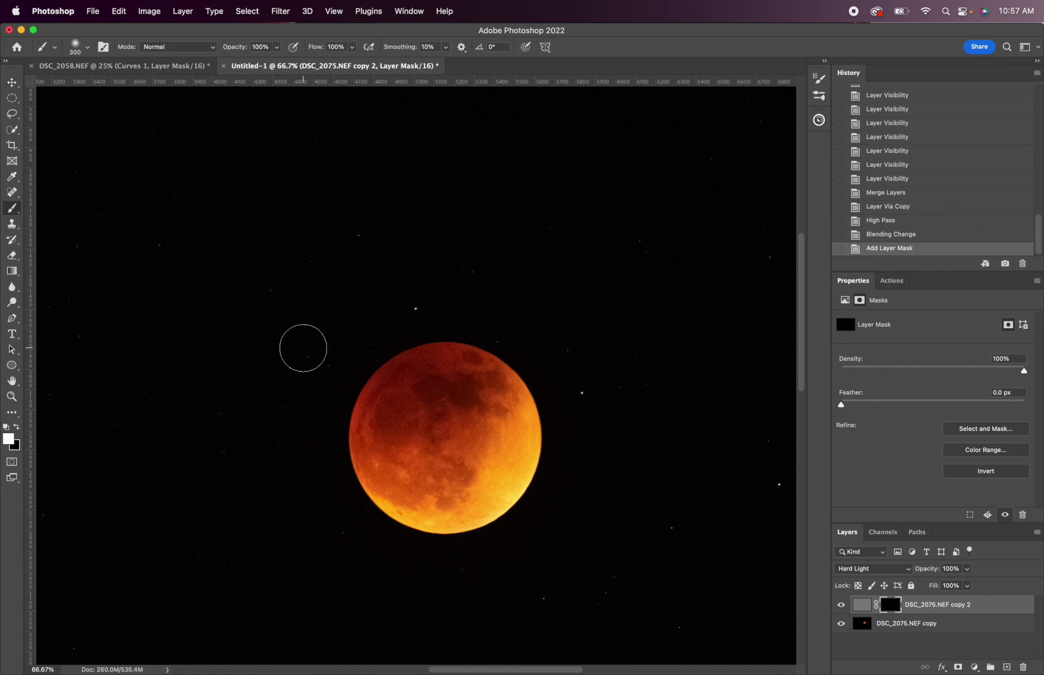
right_click(12, 208)
click(61, 207)
click(380, 431)
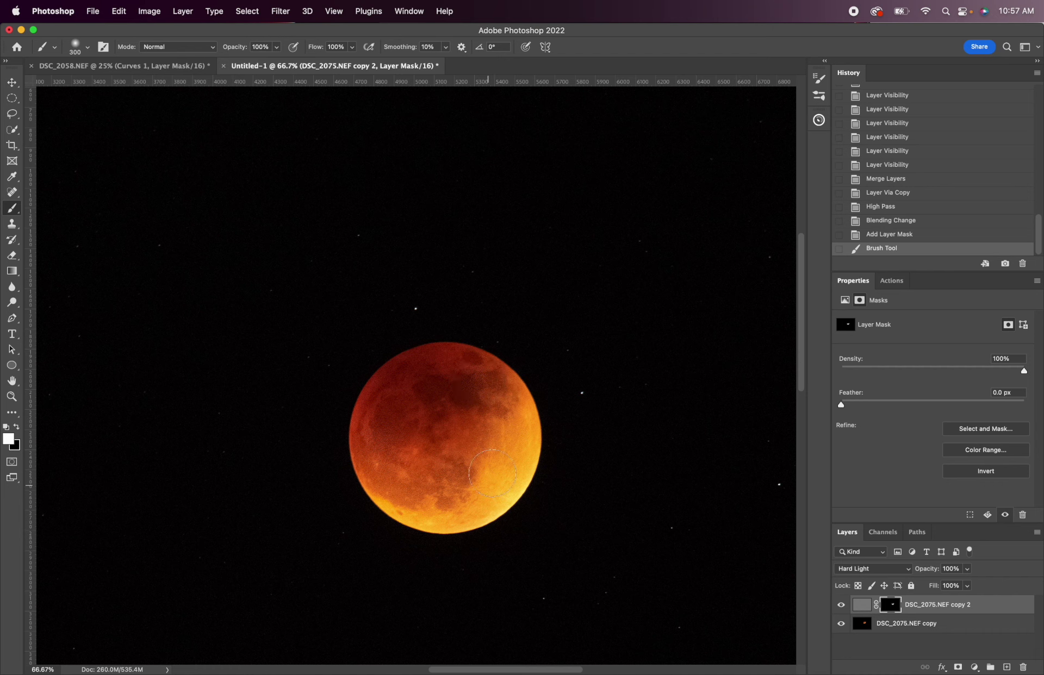
click(492, 474)
key(super+z)
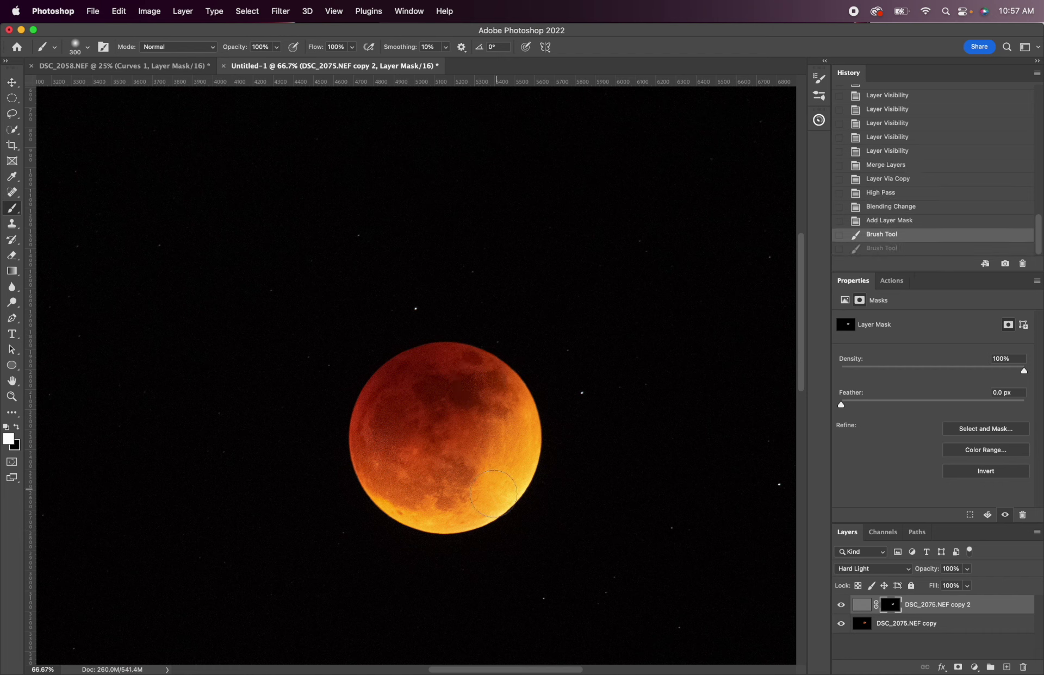
click(397, 485)
click(375, 447)
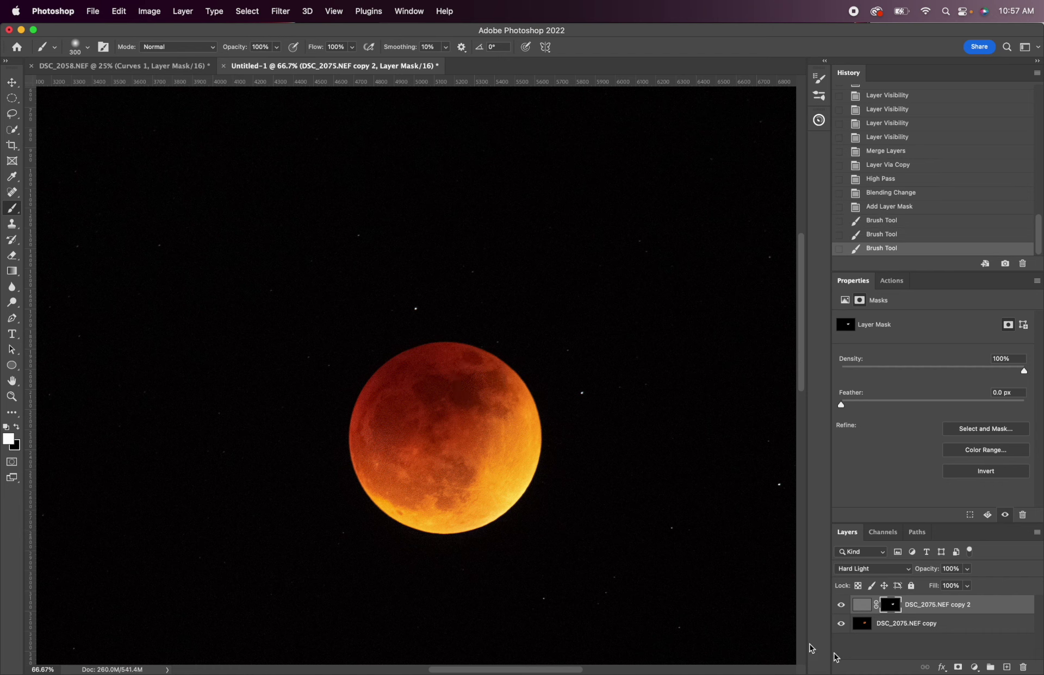
- Lower the sharpening layer's opacity to 60% and toggle its visibility to compare
drag(930, 572, 908, 575)
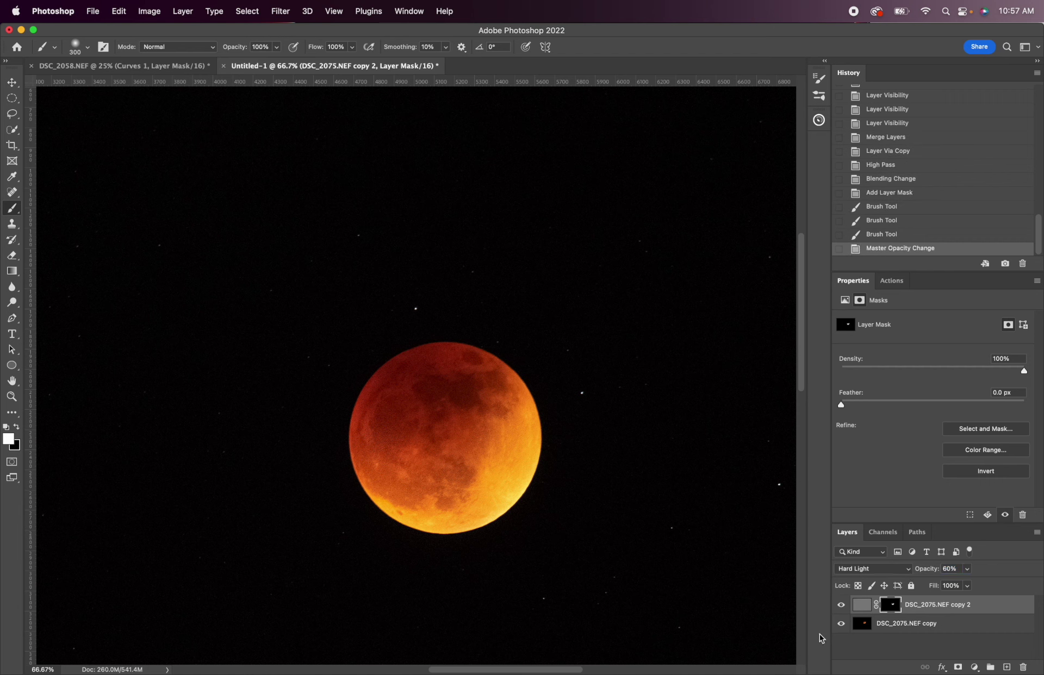
click(840, 605)
click(840, 605)
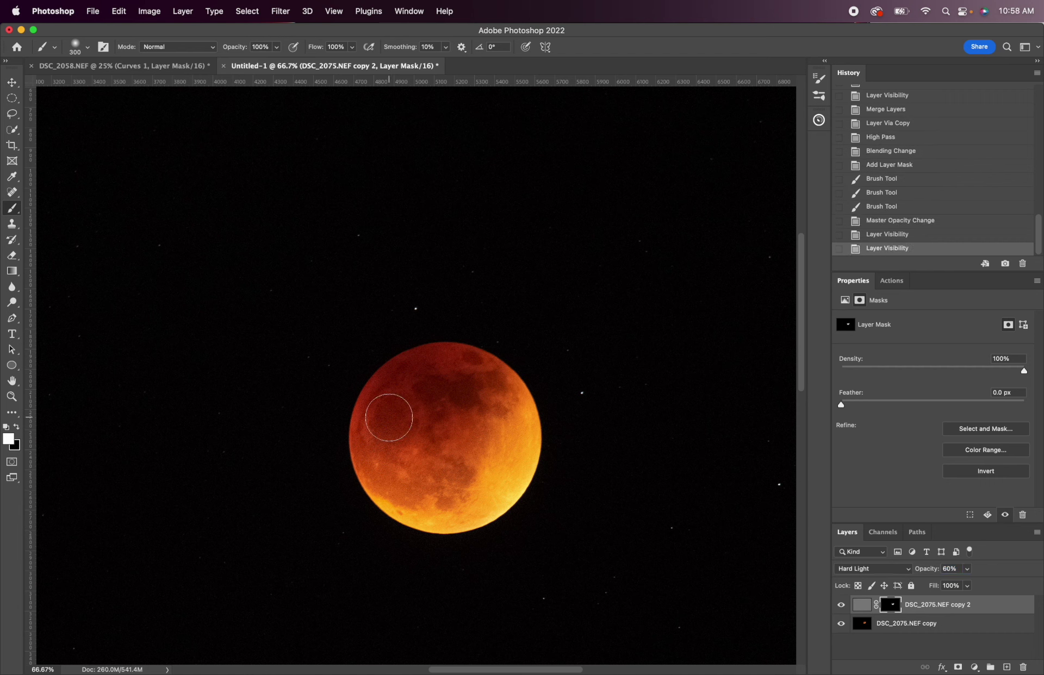
- Paint black on the mask to remove sharpening from part of the moon
key(x)
drag(414, 373, 403, 381)
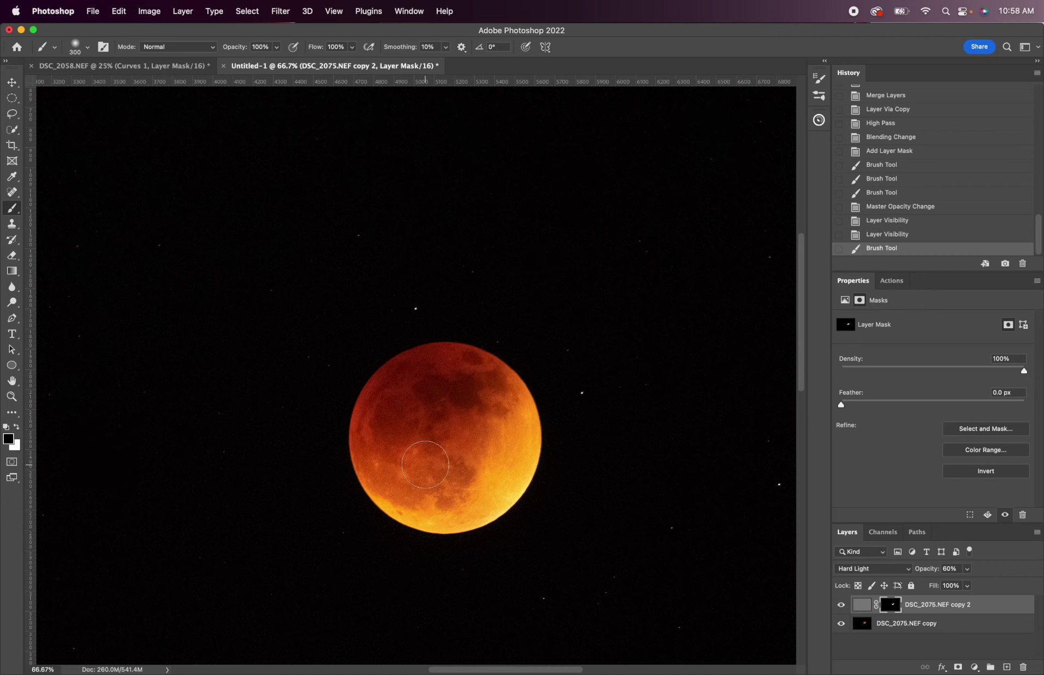
scroll(432, 467, left, 2)
key(h)
- Show the original Untitled-1 History snapshot for comparison
drag(438, 478, 586, 304)
scroll(586, 304, right, 8)
scroll(586, 304, up, 4)
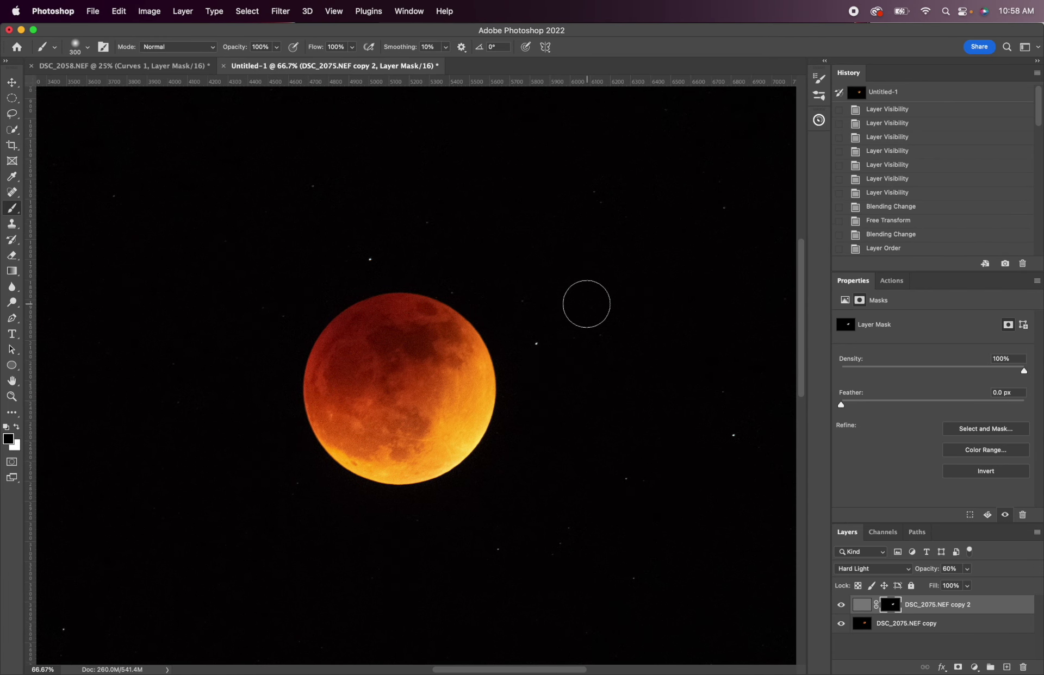
click(910, 93)
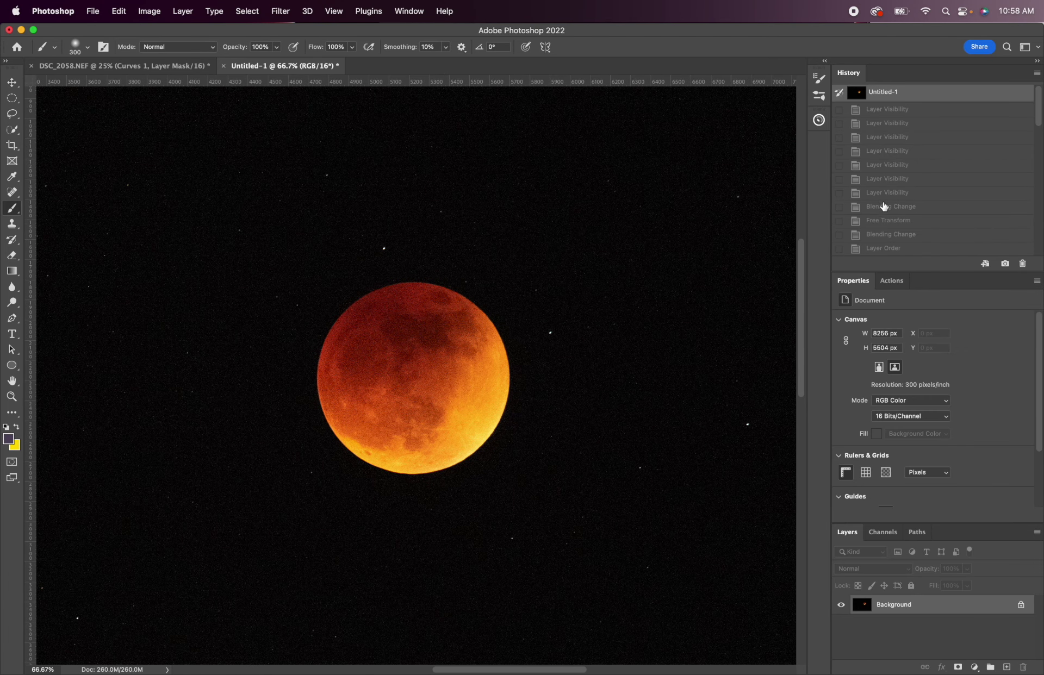
- Select the last Brush Tool History step to restore the masked Hard Light 60% sharpening
scroll(981, 239, down, 10)
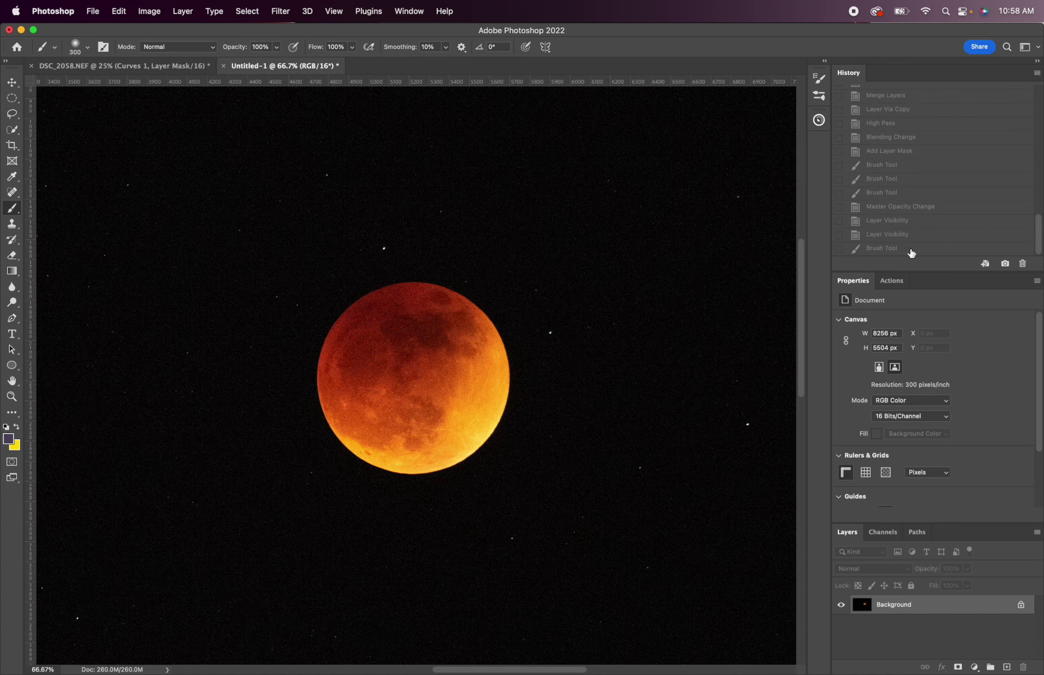
click(911, 251)
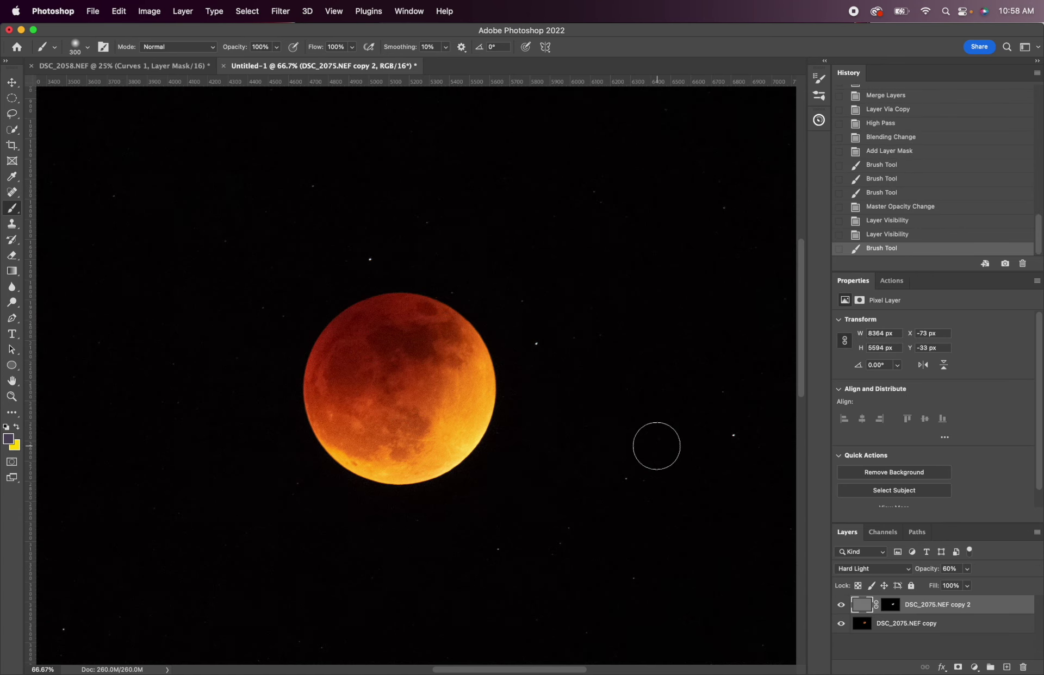